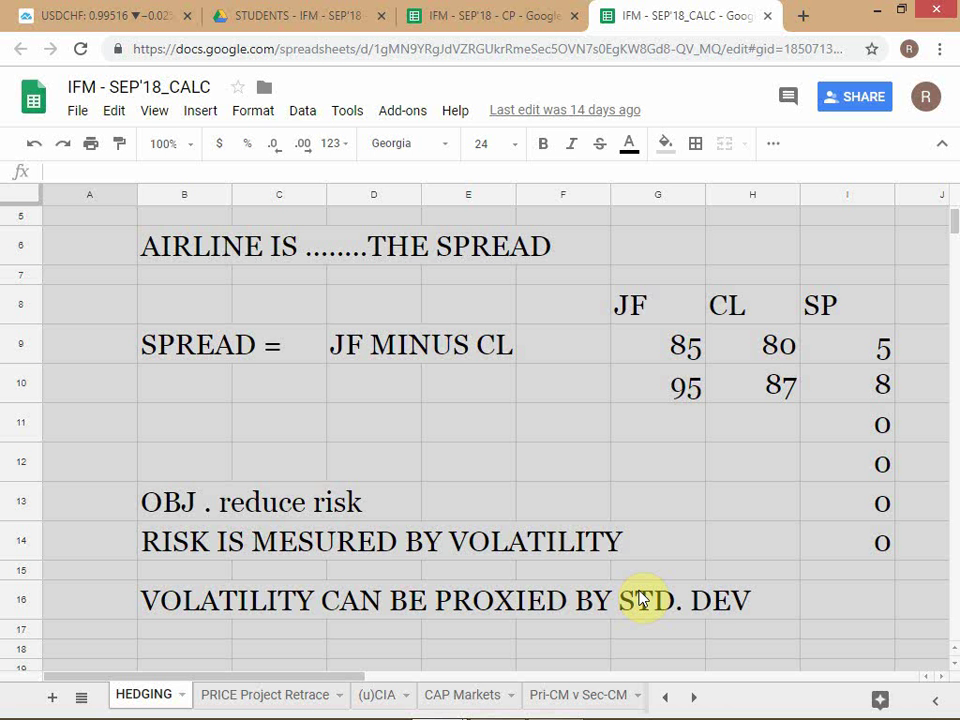
Step: Switch to the timeanddate.com 2018 calendar and highlight 23 November in it
key(alt+Tab)
key(Tab)
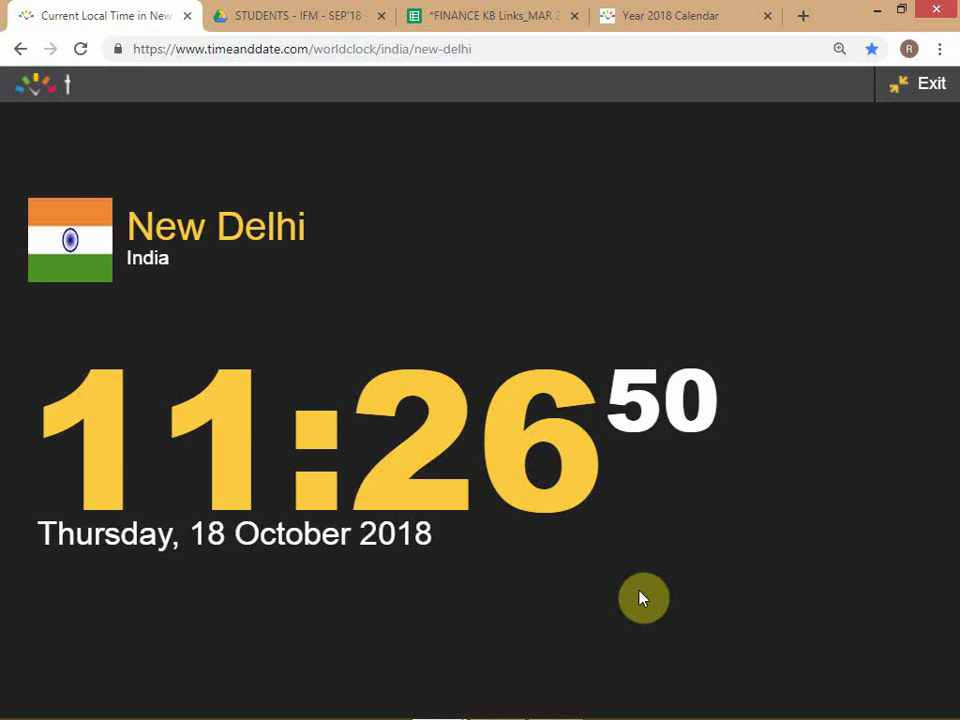
key(ctrl+shift+Tab)
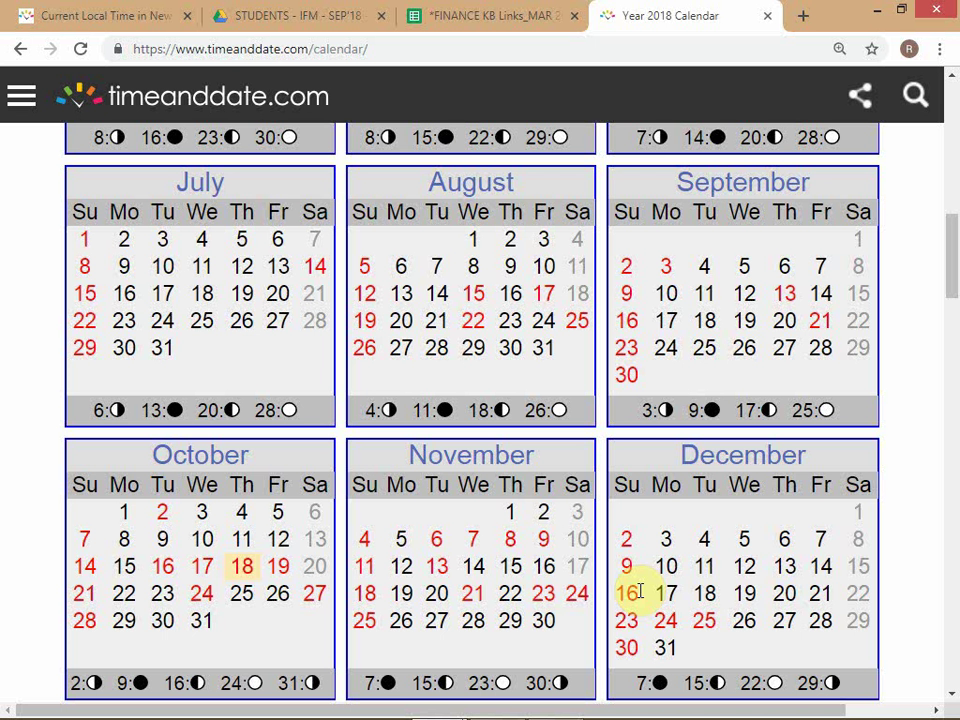
scroll(606, 576, down, 1)
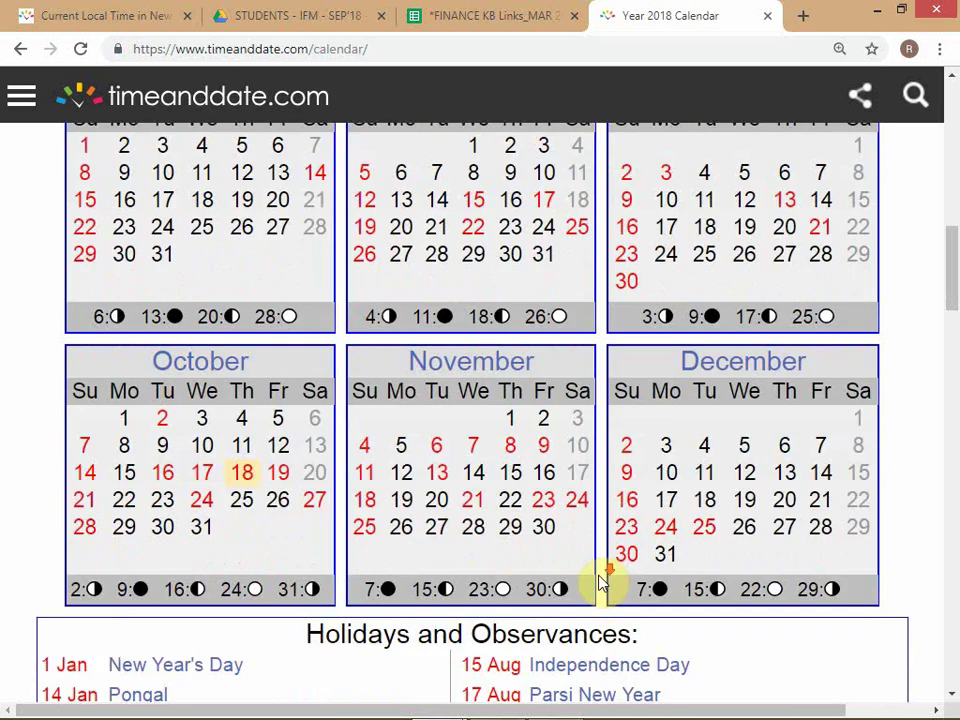
scroll(603, 580, down, 1)
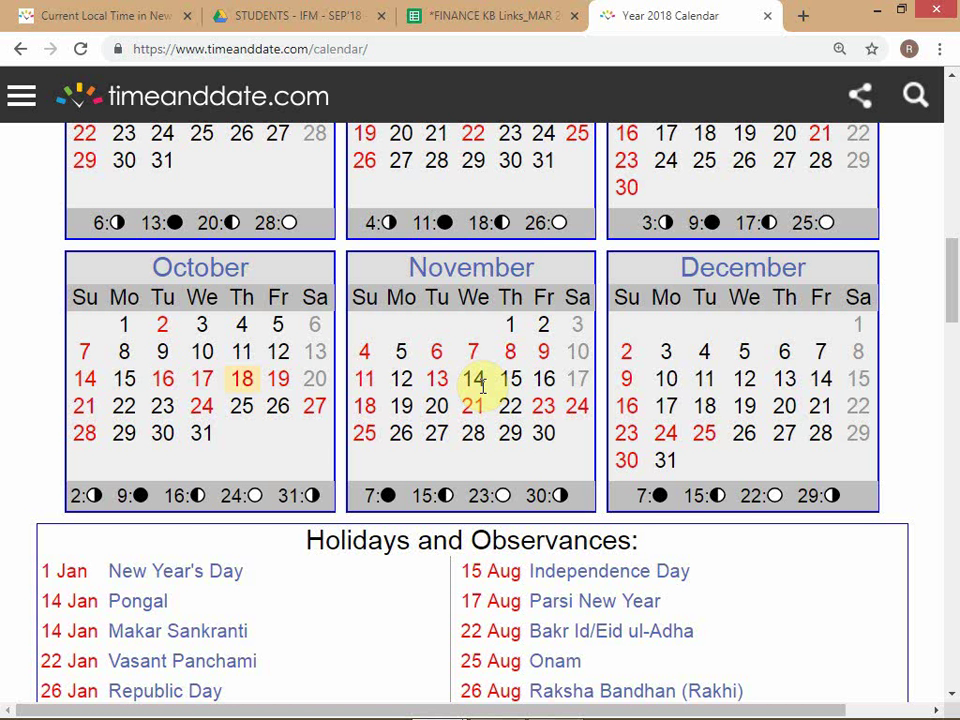
double_click(543, 406)
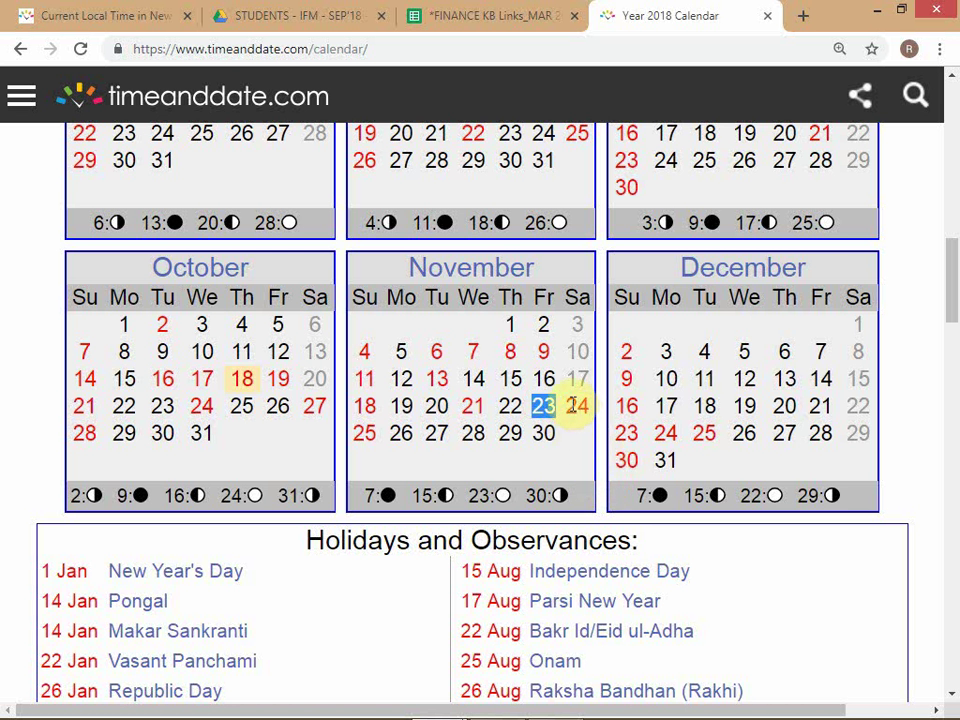
click(562, 413)
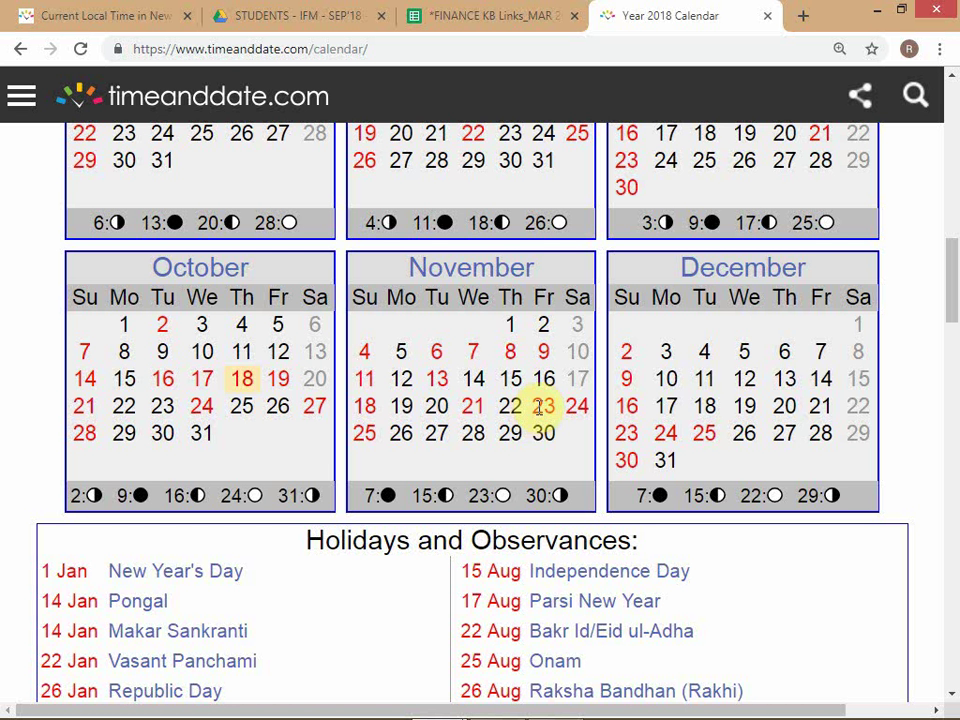
double_click(541, 406)
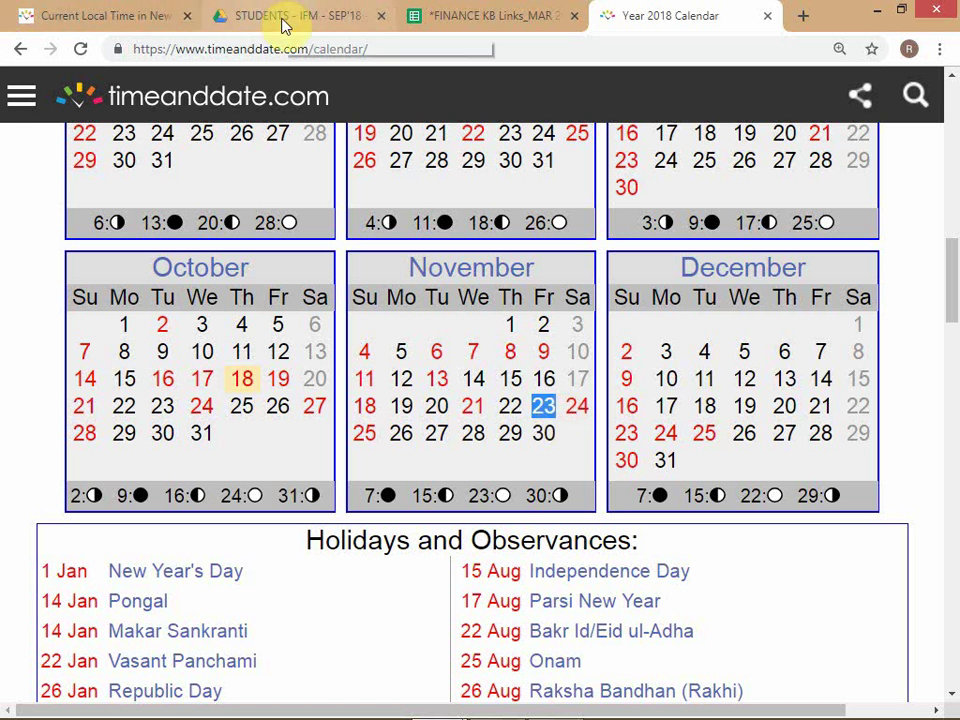
Step: Open the Corporate Treasury Risk Management spreadsheet from the "IFM - SEP'18 -- Project - Case:- Magma Resources" folder in Google Drive
key(alt+Tab)
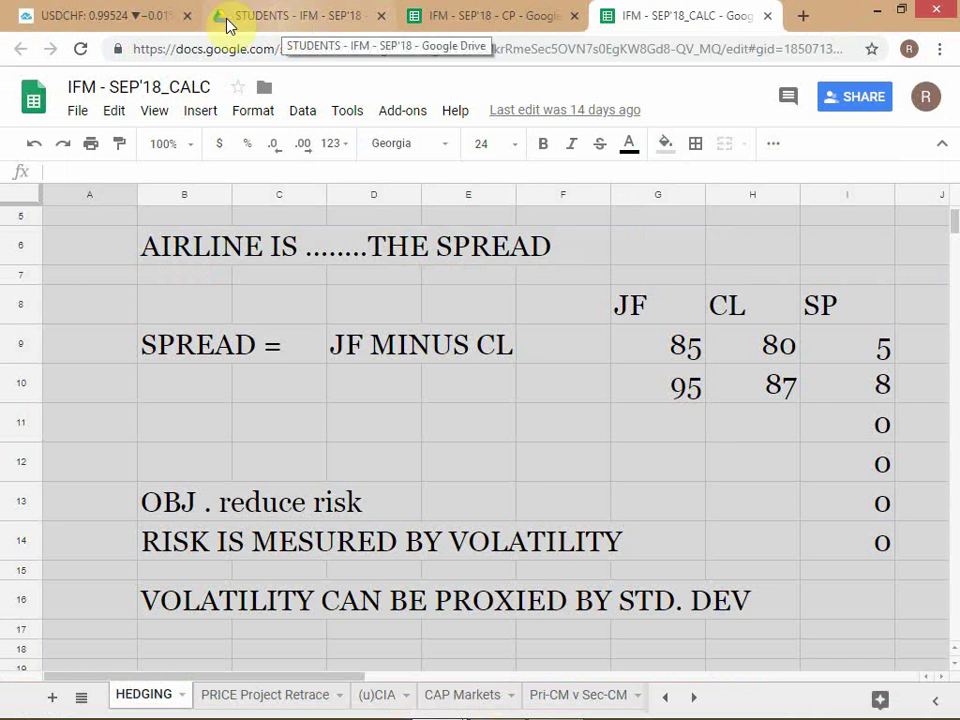
click(222, 27)
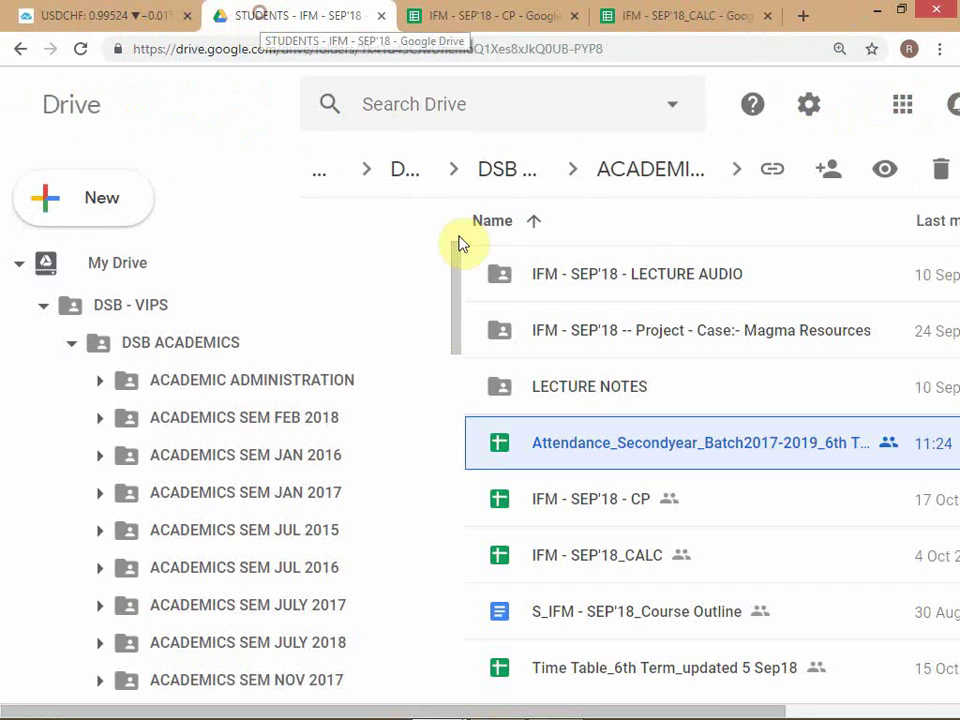
click(585, 331)
double_click(585, 331)
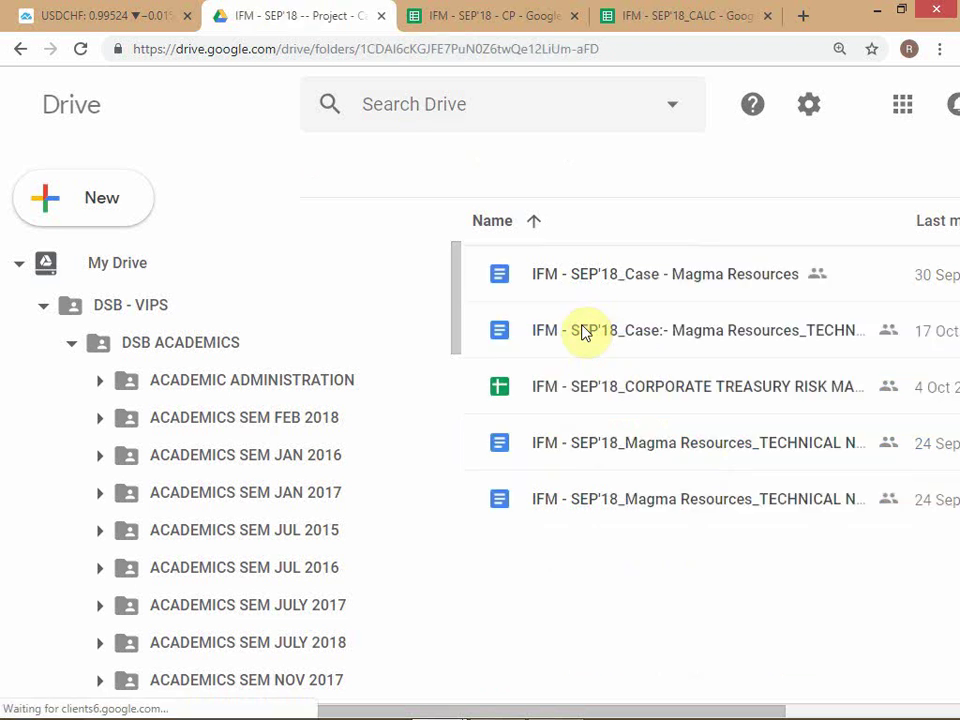
key(Down)
key(Return)
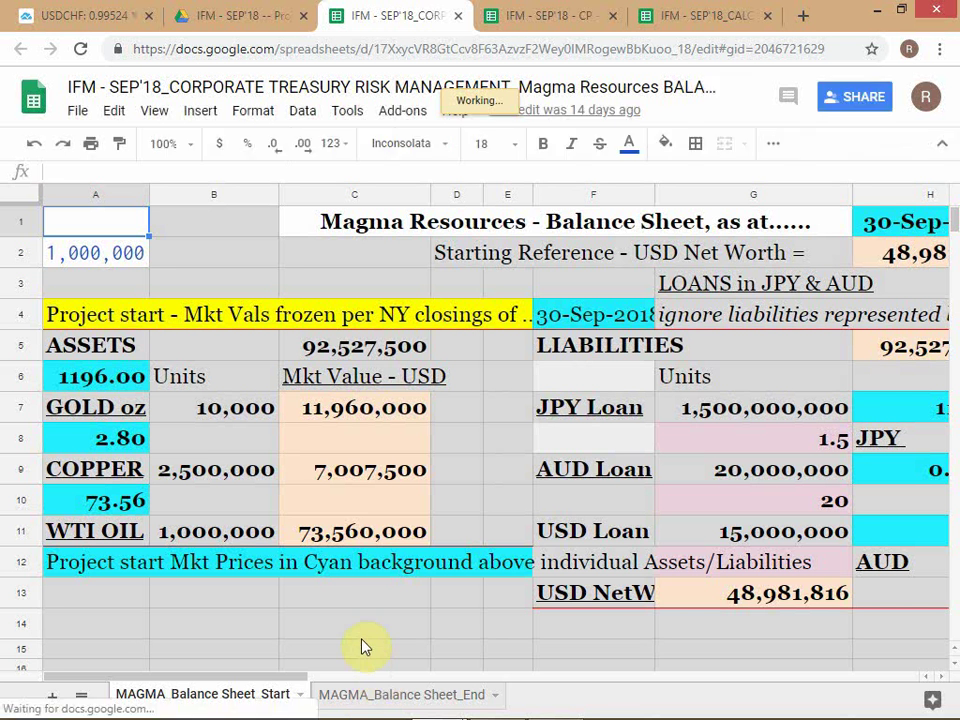
Step: Examine the assets and liabilities on the starting Magma Resources balance sheet and compare its dates with the 2018 calendar
key(alt+Tab)
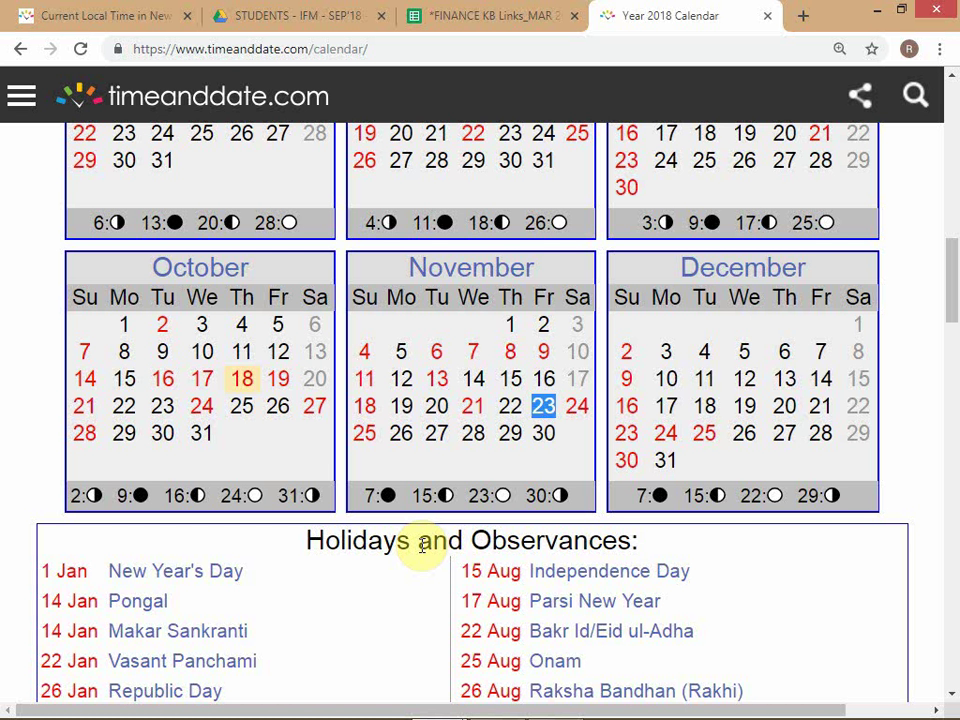
key(alt+Tab)
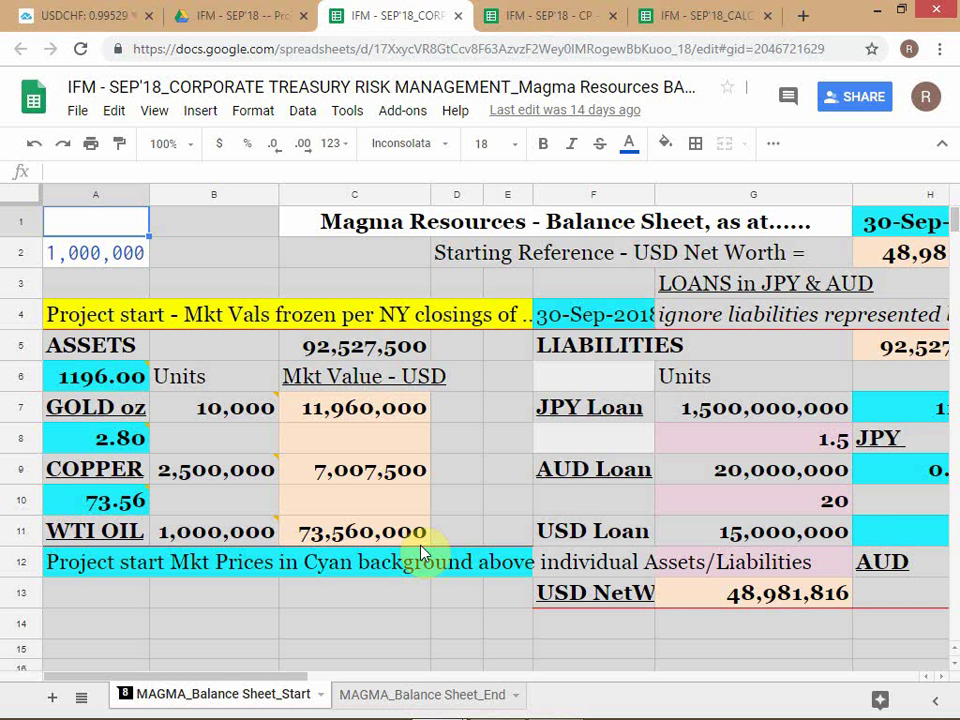
key(ctrl+minus)
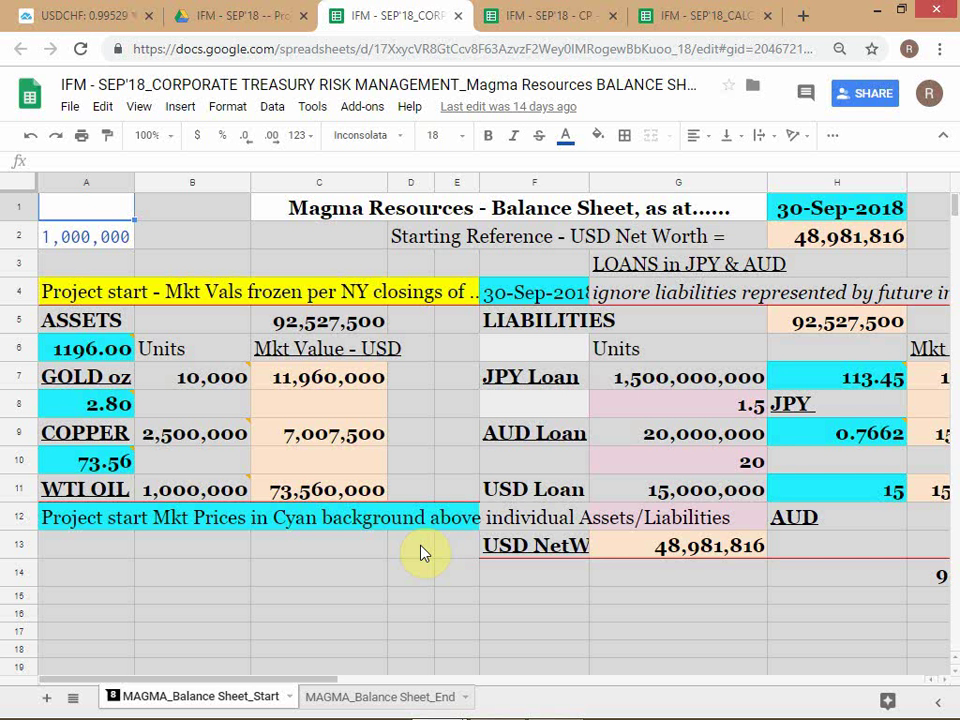
key(ctrl+minus)
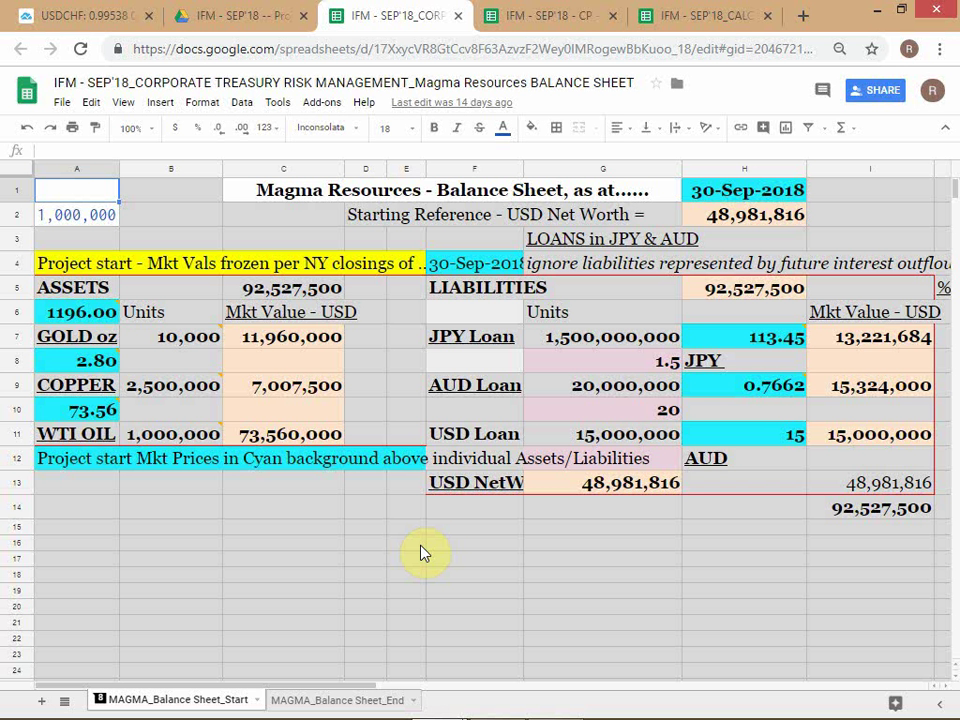
key(alt+Tab)
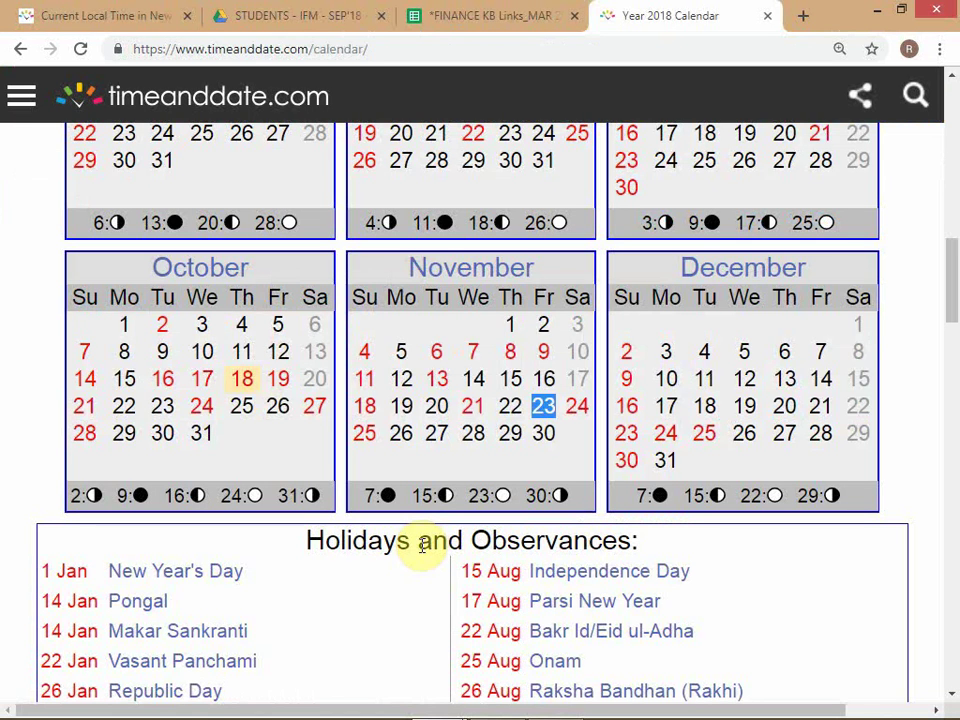
key(alt+Tab)
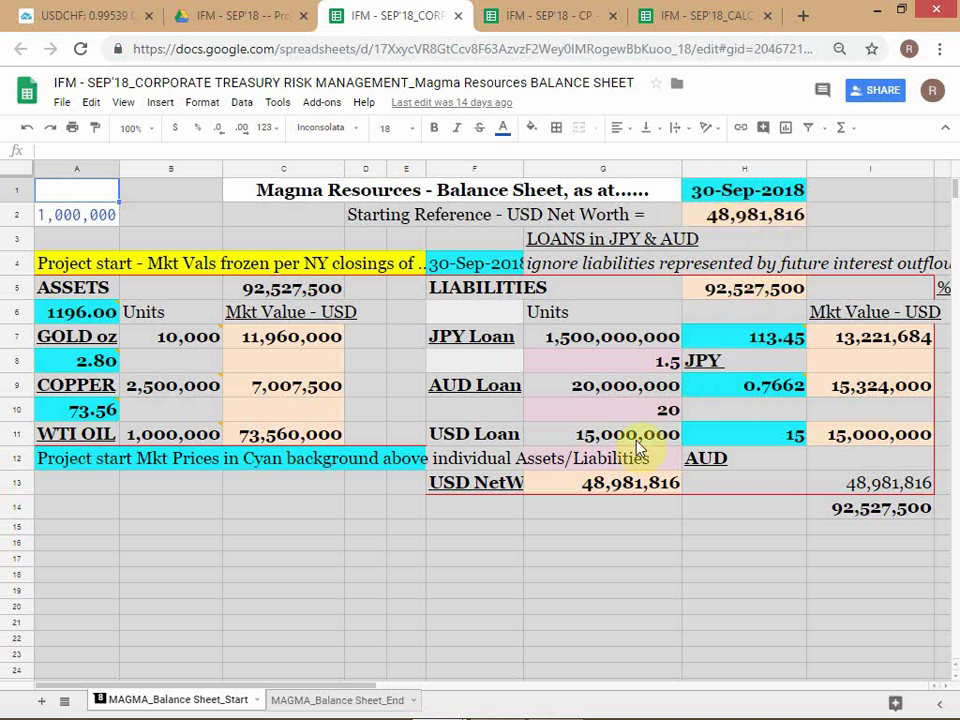
Step: On the MAGMA_Balance Sheet_End sheet, set the balance sheet date in H1 to 23 November 2018 (11/23), checking the date against the calendar
click(345, 700)
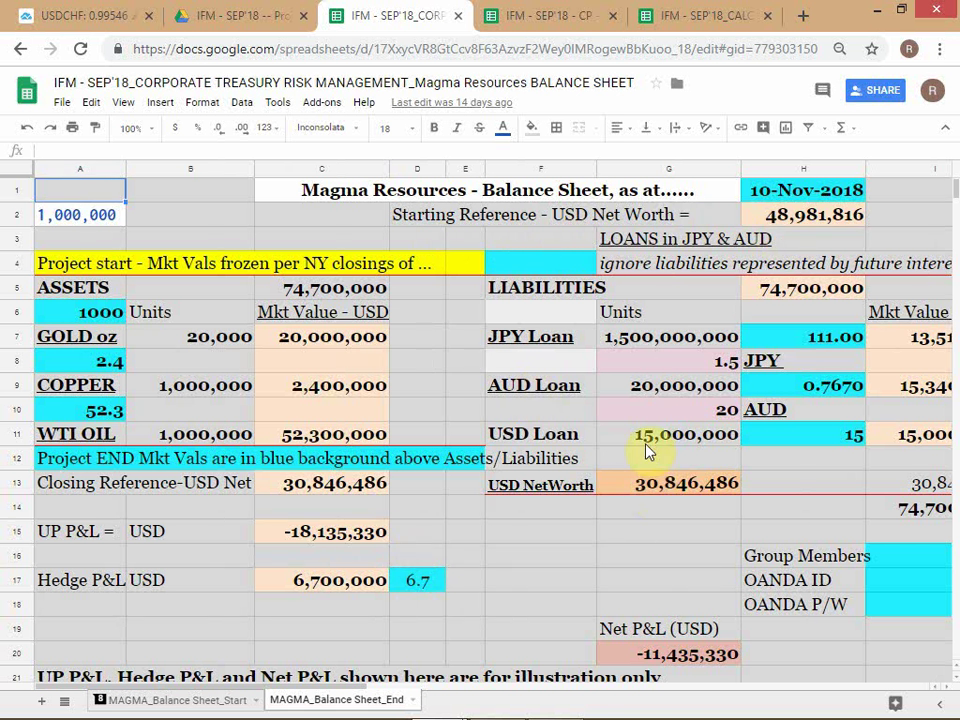
click(768, 191)
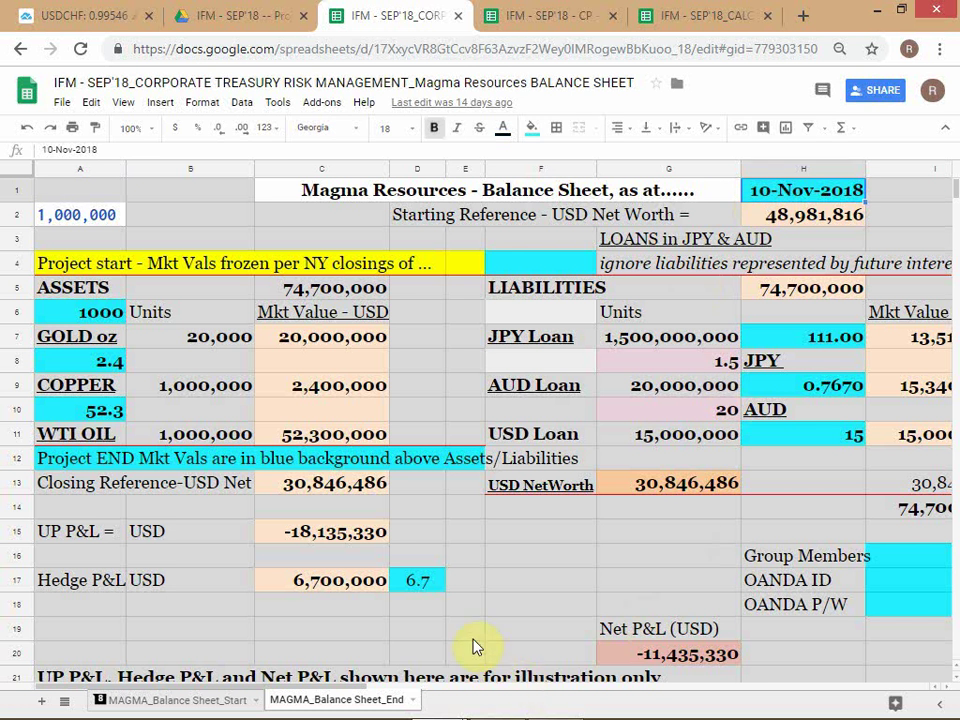
key(alt+Tab)
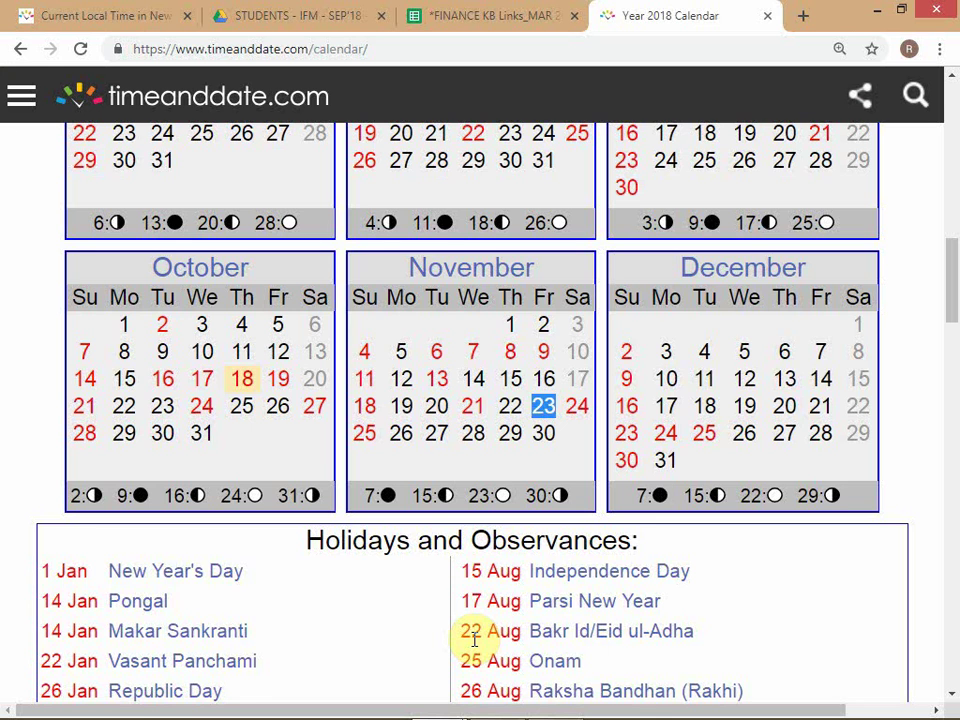
key(alt+Tab)
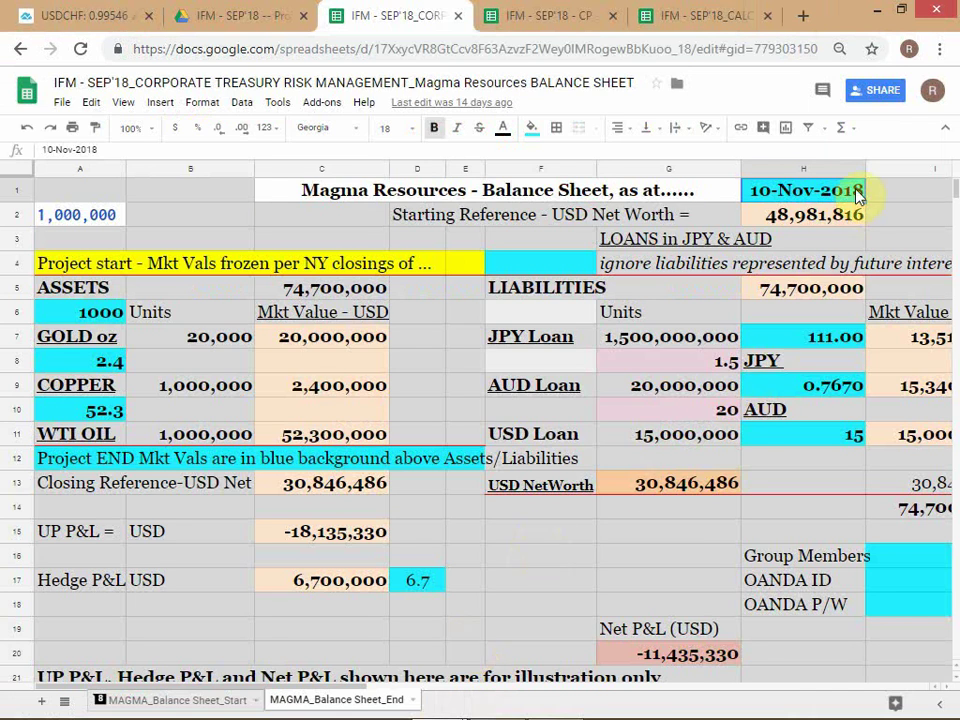
text(11)
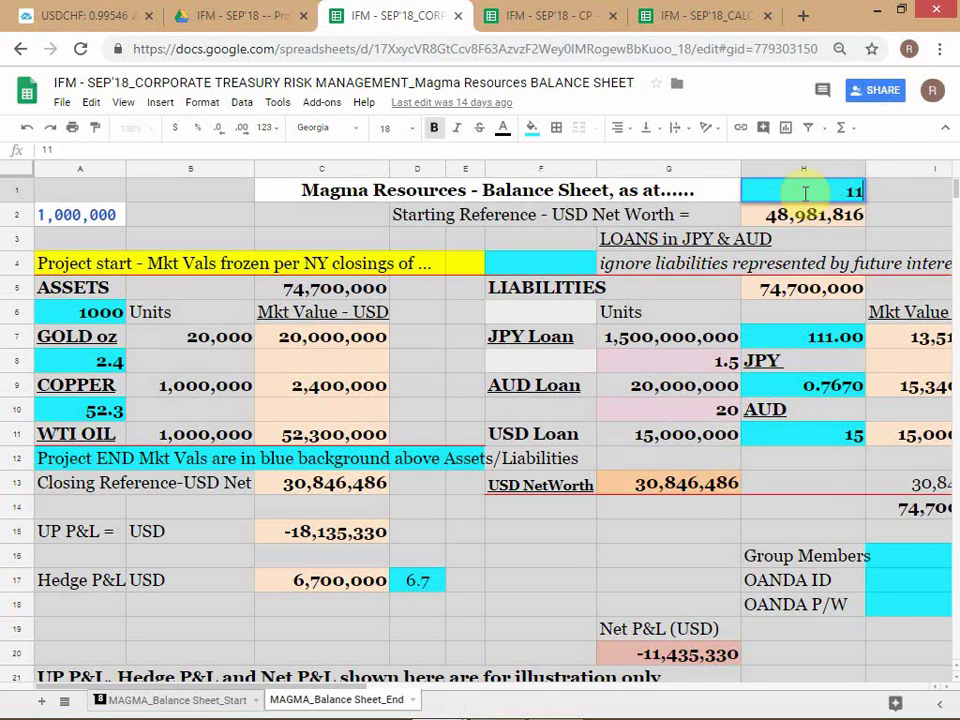
text(/23)
key(Return)
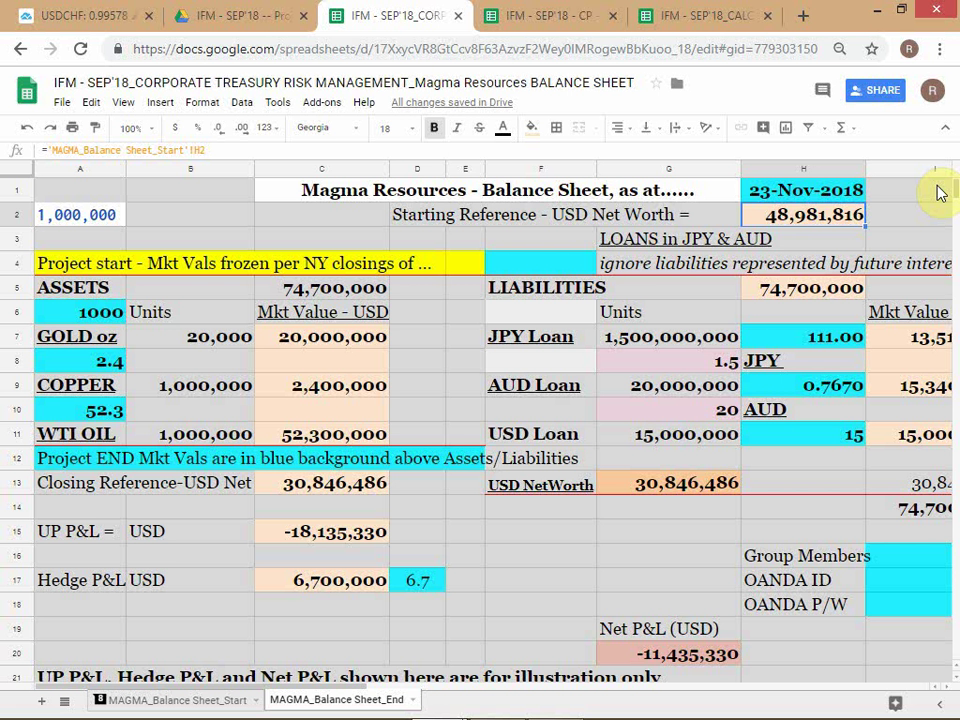
Step: Switch to the TradingView chart and change its symbol to USOIL, WTI Crude Oil from TVC
key(alt+Tab)
key(alt+Tab)
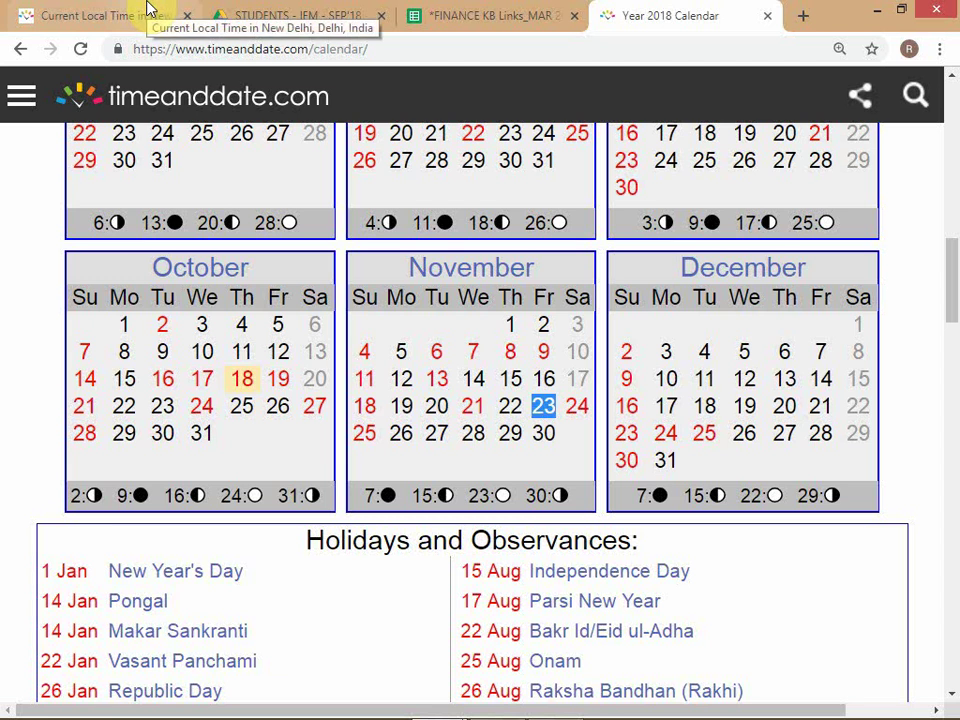
key(alt+Tab)
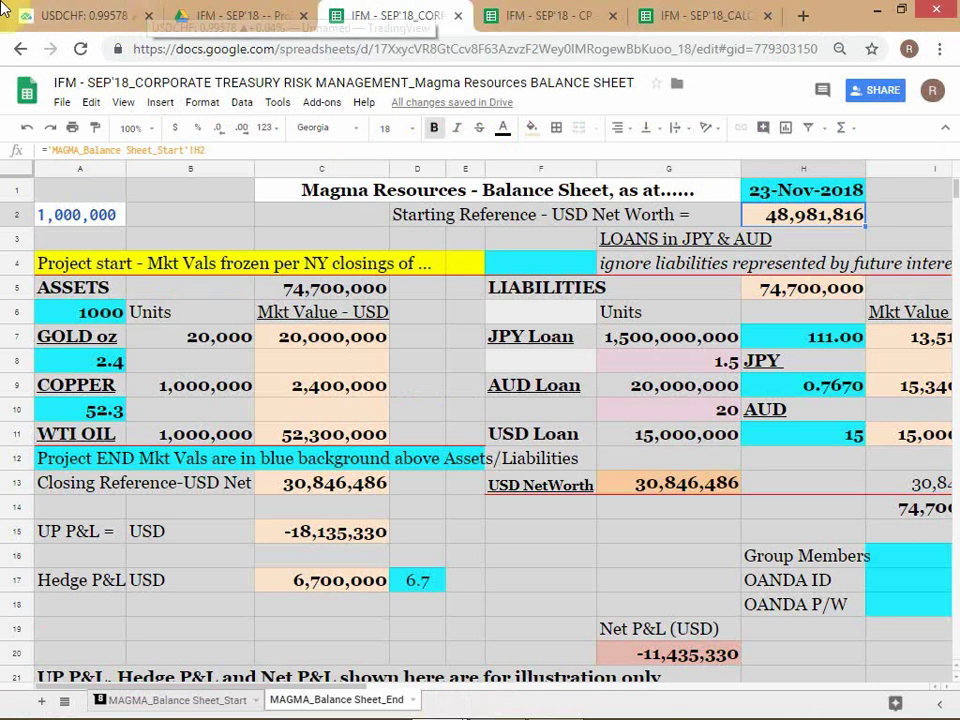
click(54, 14)
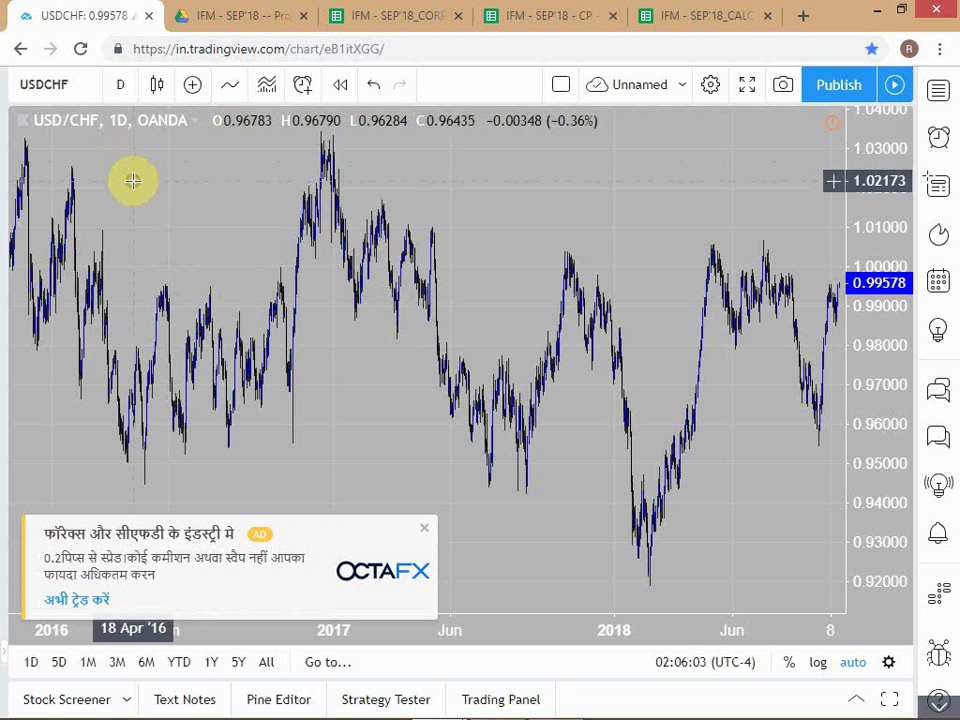
text(USOI)
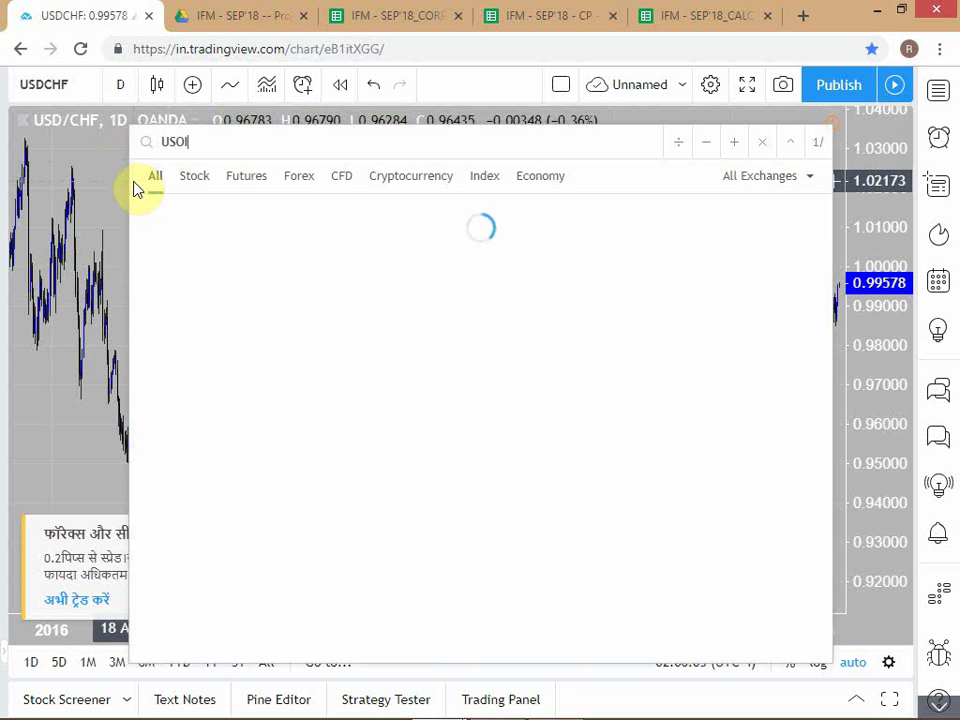
key(Down)
key(Down)
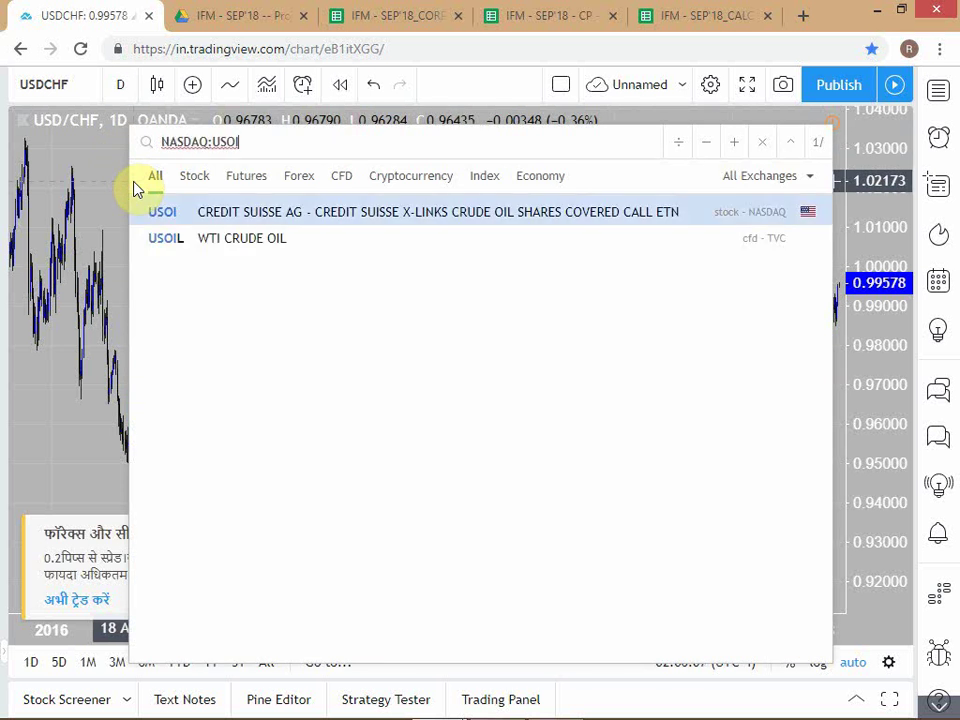
key(Return)
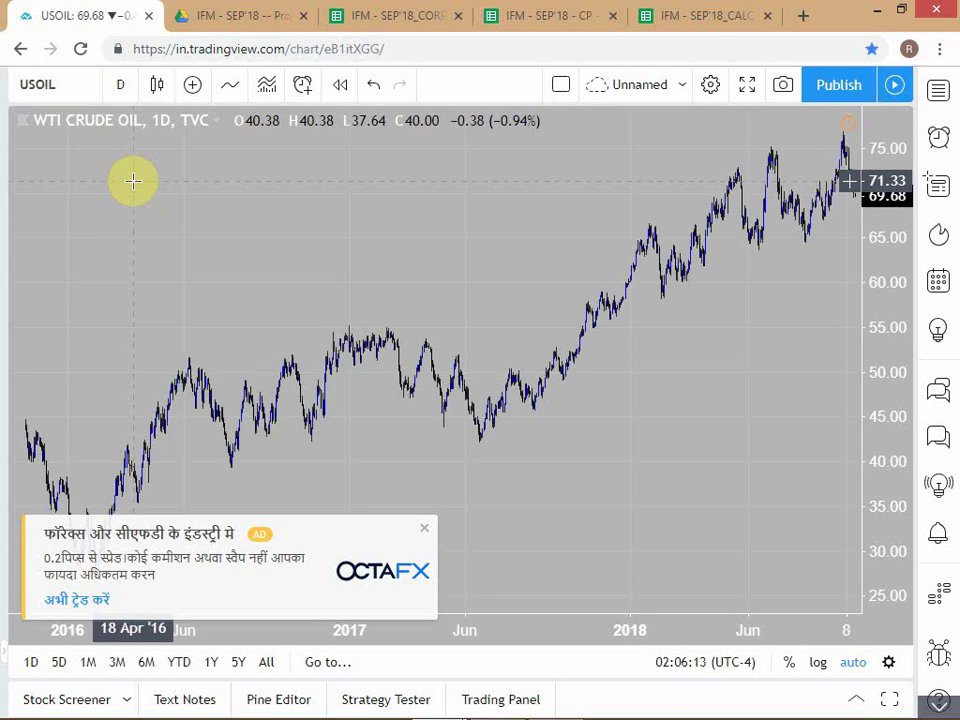
click(68, 8)
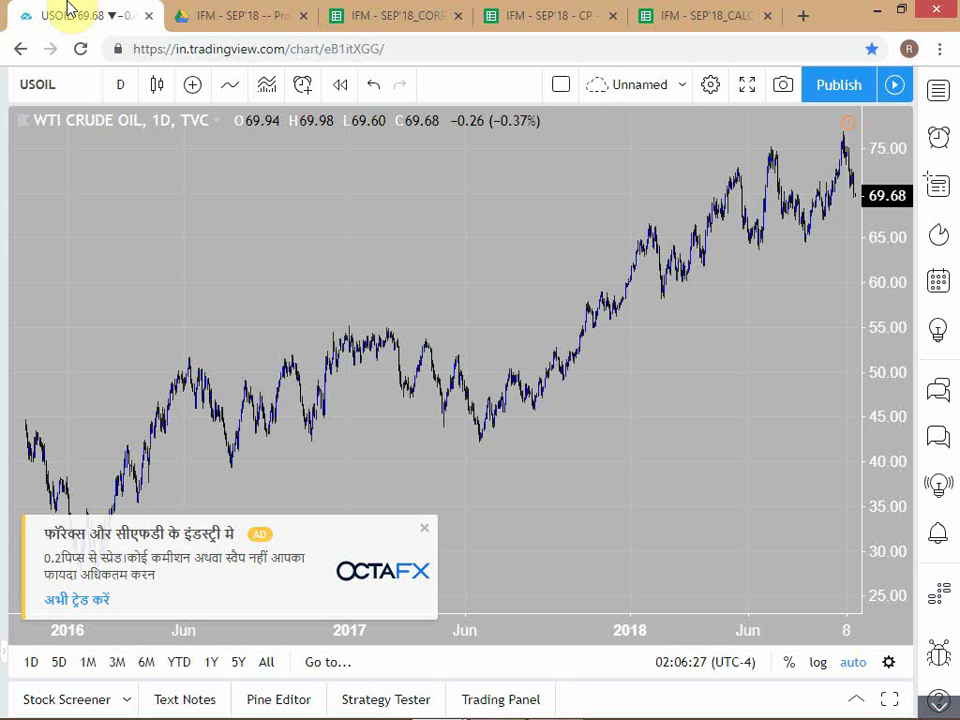
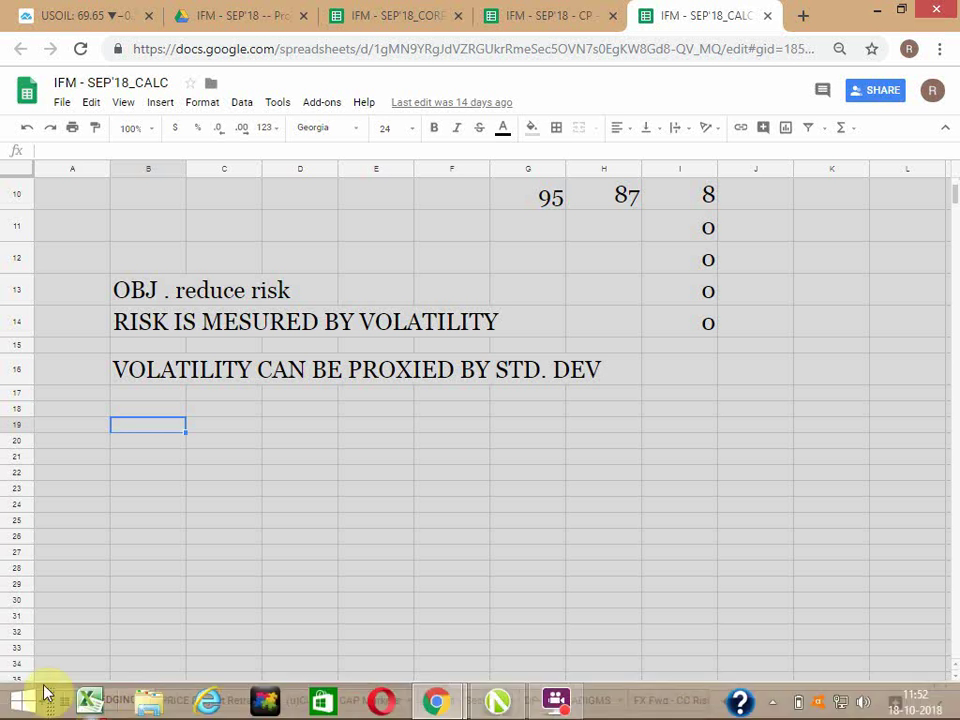
Step: On the HEDGING sheet, enter the heading UP in B19 and the value 100 in B21
click(163, 432)
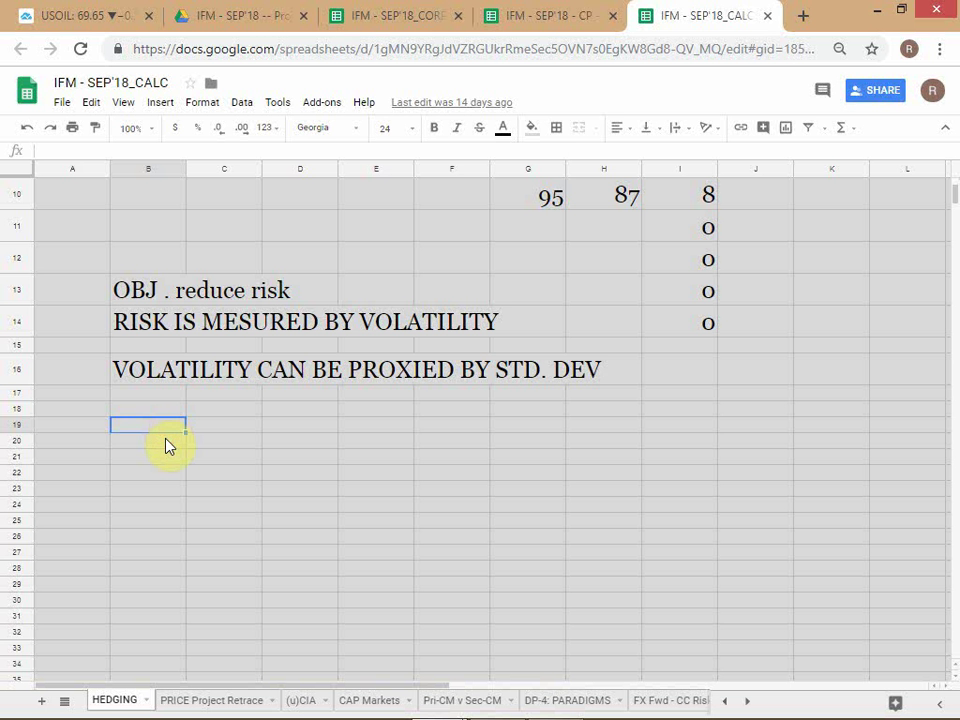
text(UP)
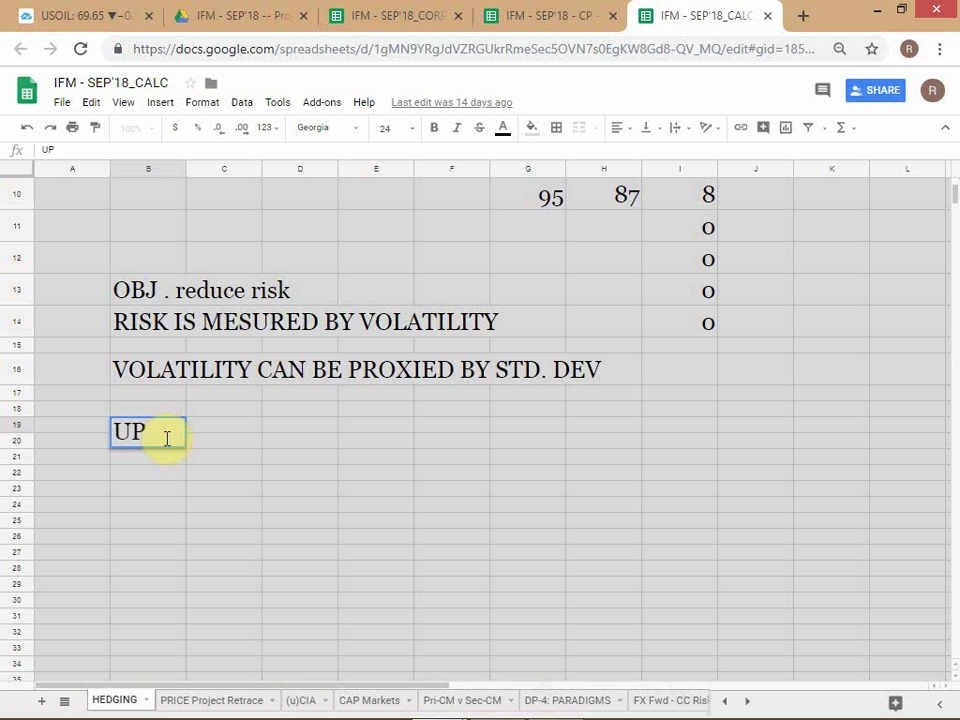
key(Tab)
key(Down)
key(Left)
key(Down)
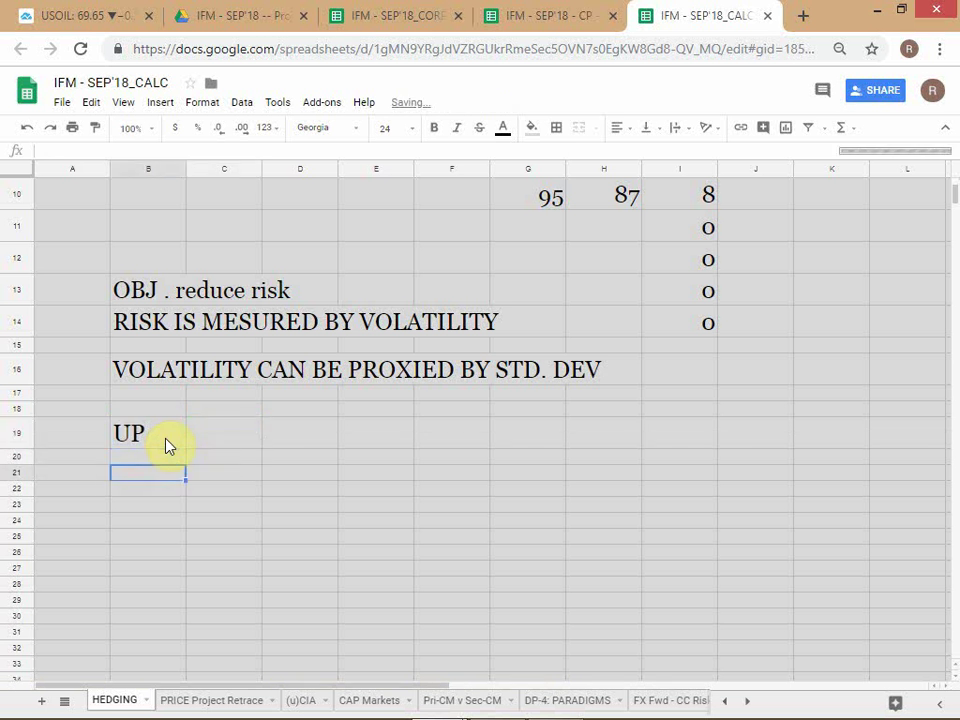
text(100)
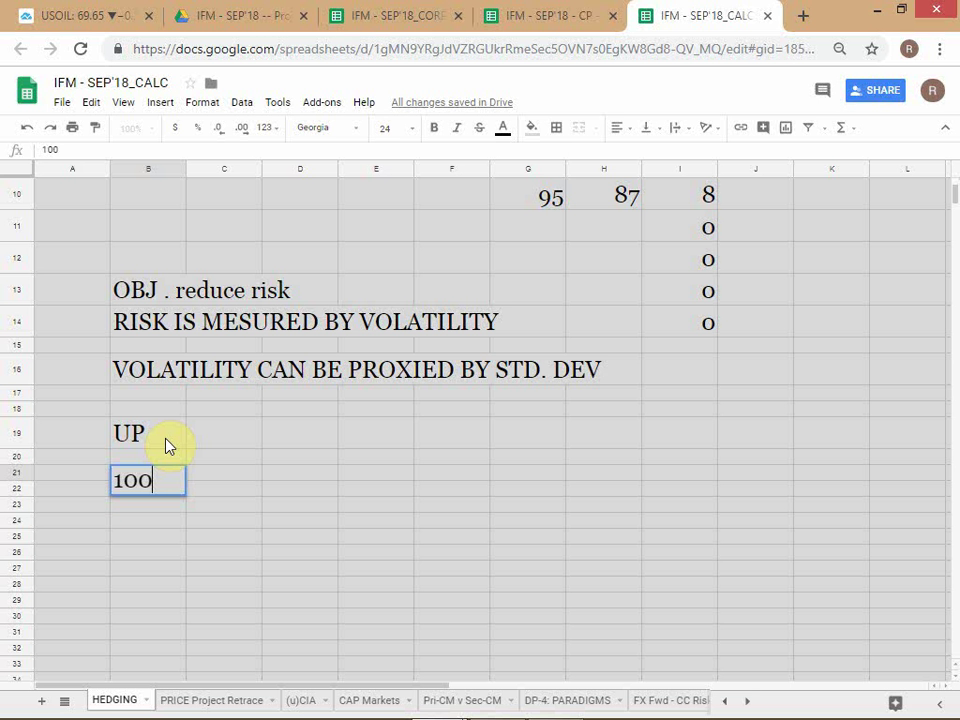
key(ctrl+Return)
Step: Add the heading SALES in C19 and enter 50 in C22
key(Up)
key(Up)
key(Right)
text(SALES)
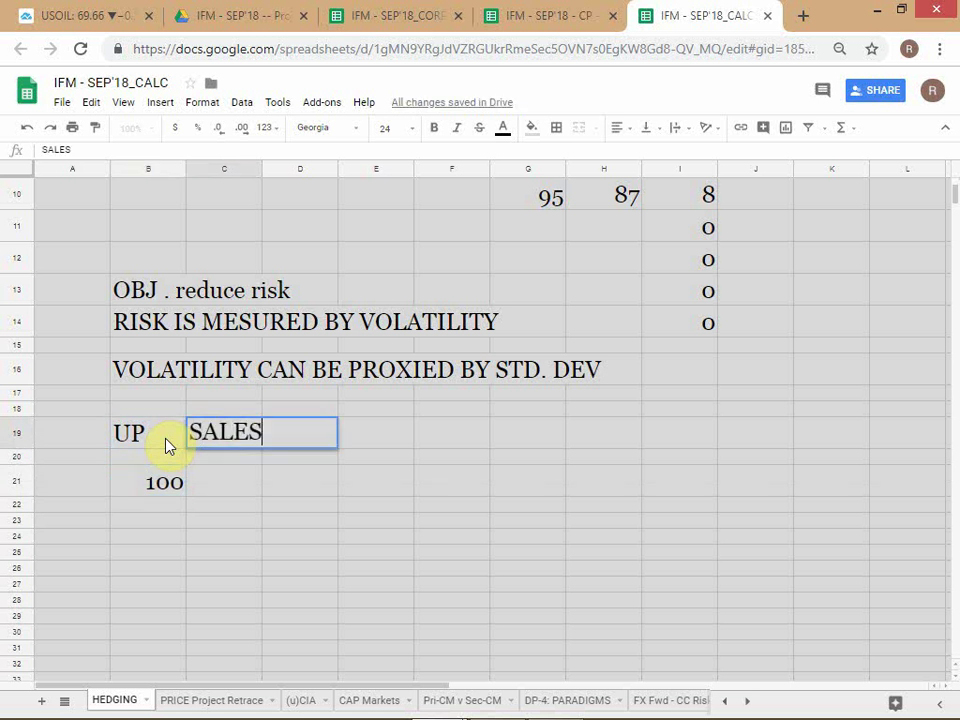
key(Return)
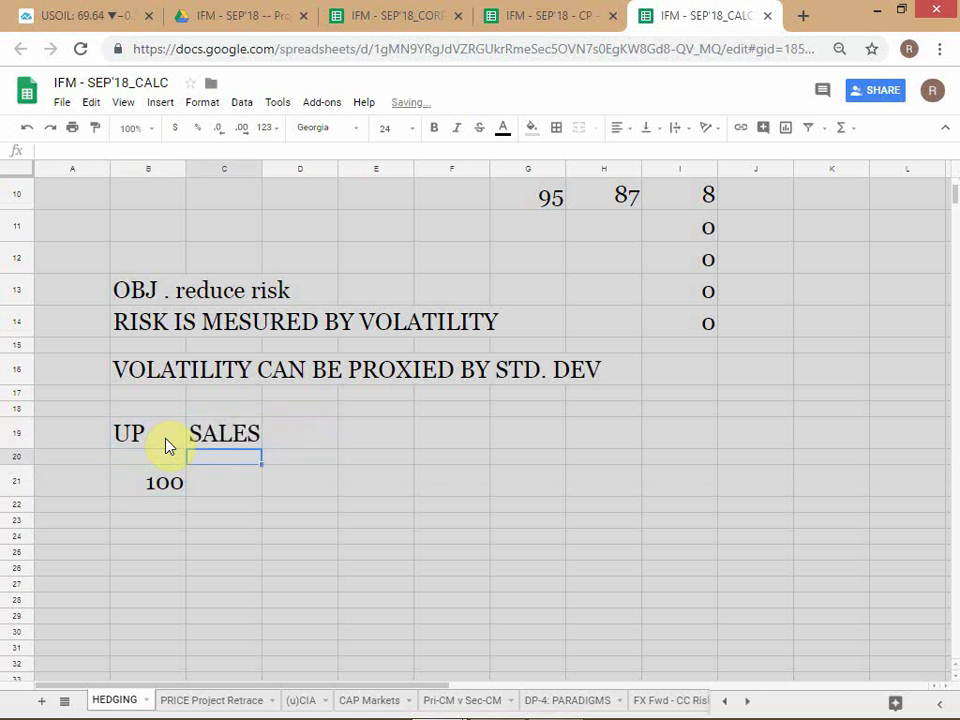
key(Down)
key(Down)
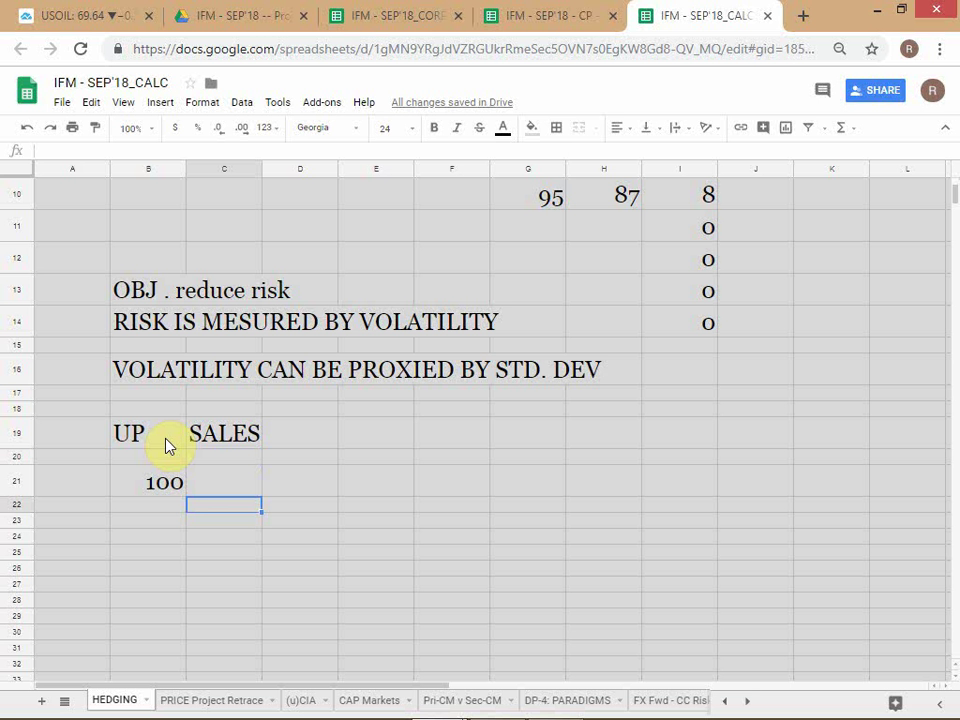
text(-5)
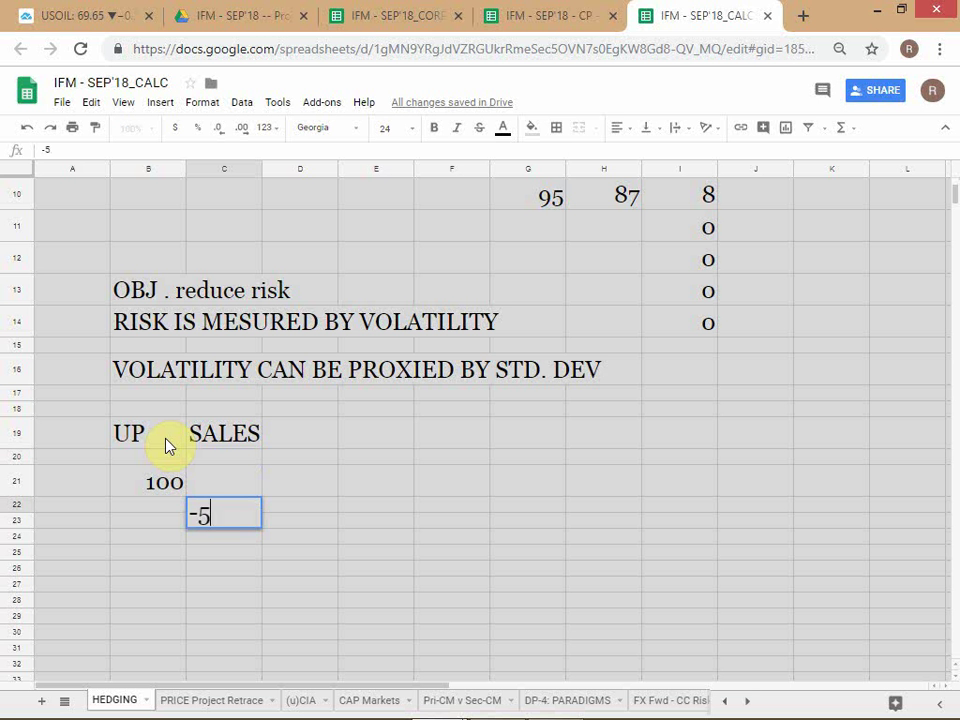
key(BackSpace)
key(BackSpace)
text(50)
key(Return)
Step: Add the heading HP in E19 and enter -100 beneath it in E21
key(Up)
key(Up)
key(Up)
key(Up)
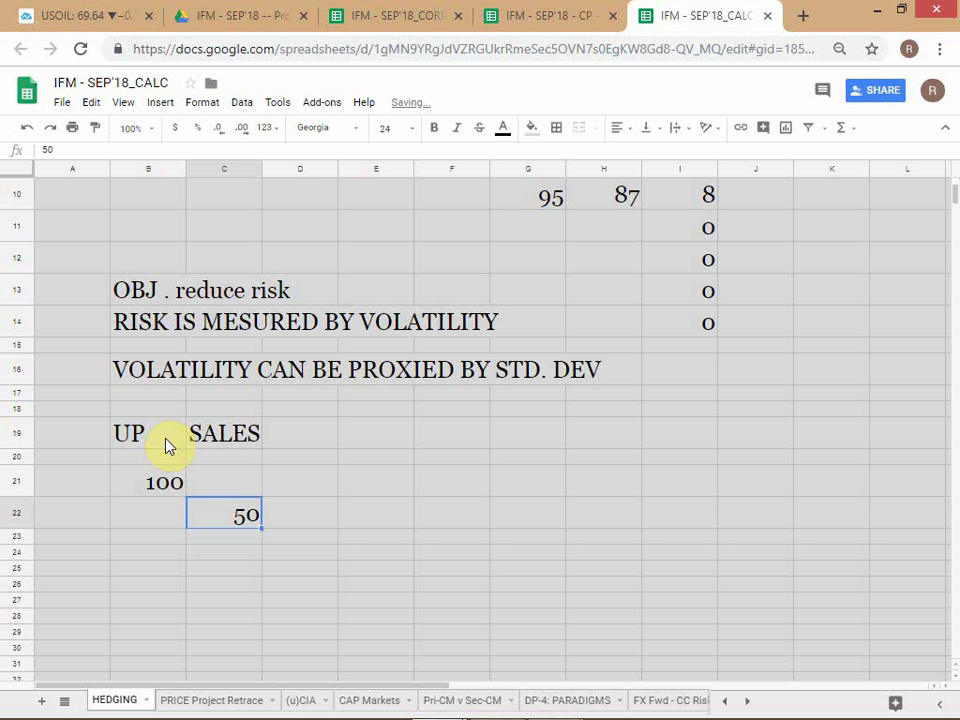
key(Right)
key(Right)
text(HP)
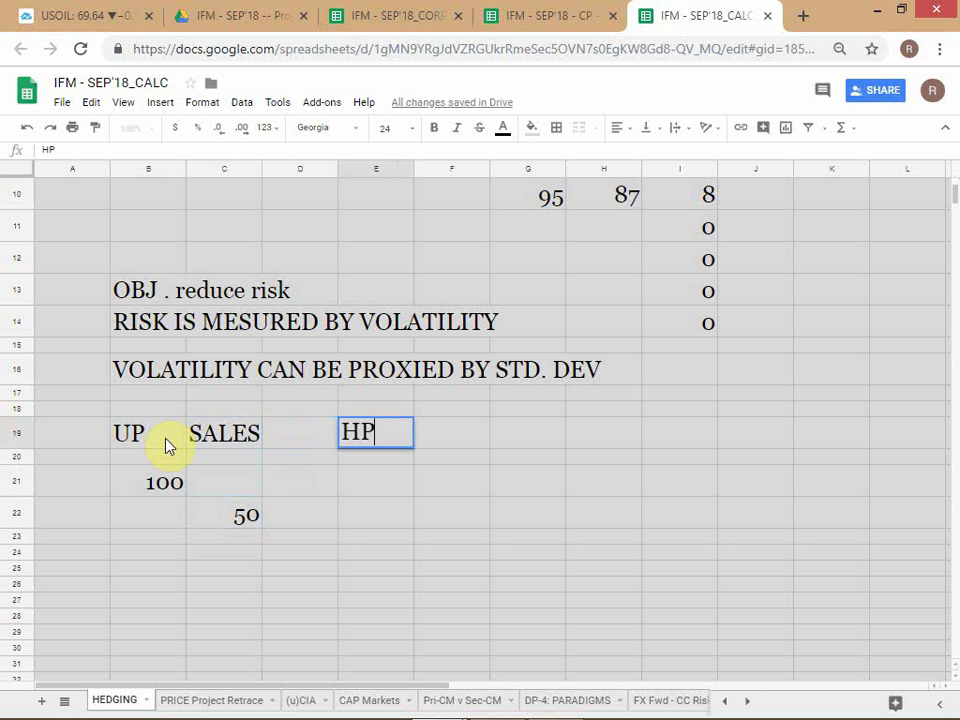
key(Return)
key(Down)
text(-100)
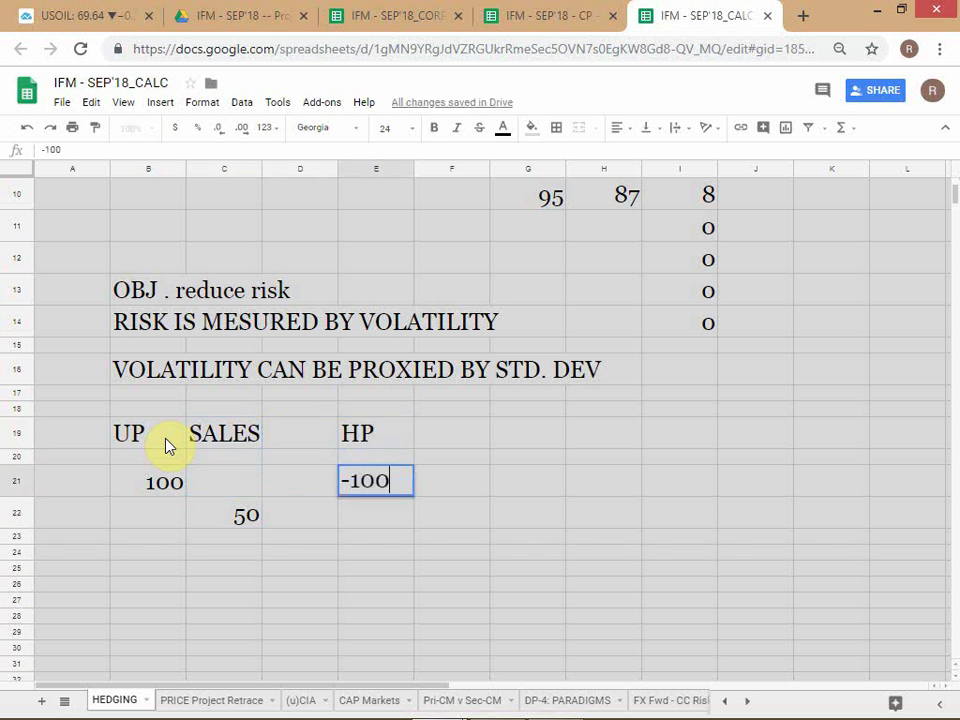
key(Return)
Step: Add the heading NET POS in G19 of the hedging table
key(Up)
key(Right)
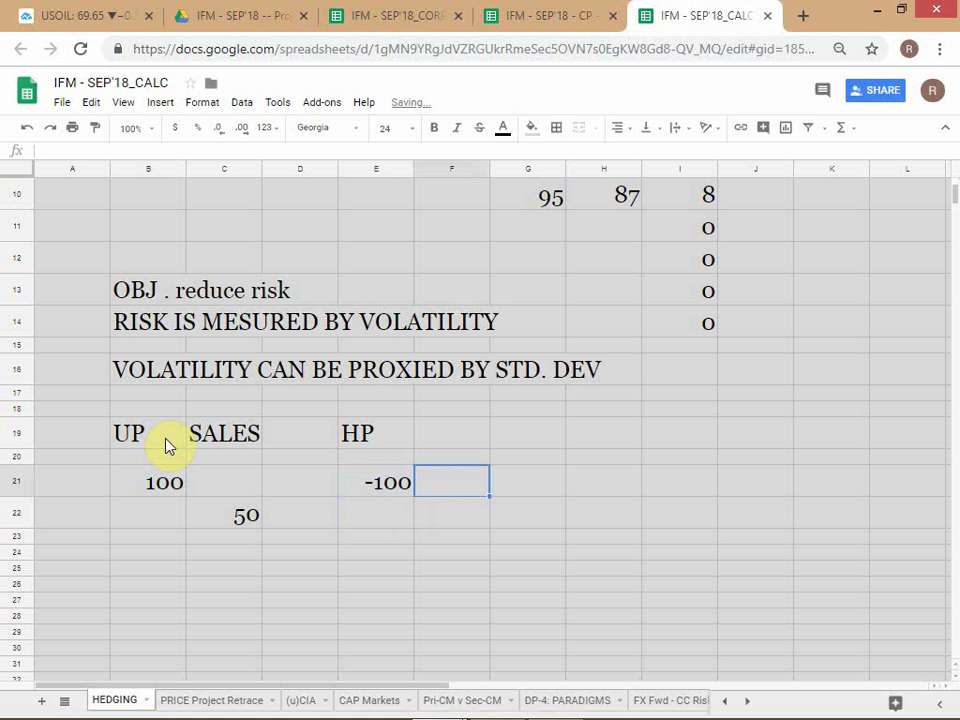
key(Right)
key(Up)
key(Up)
text(NET POS)
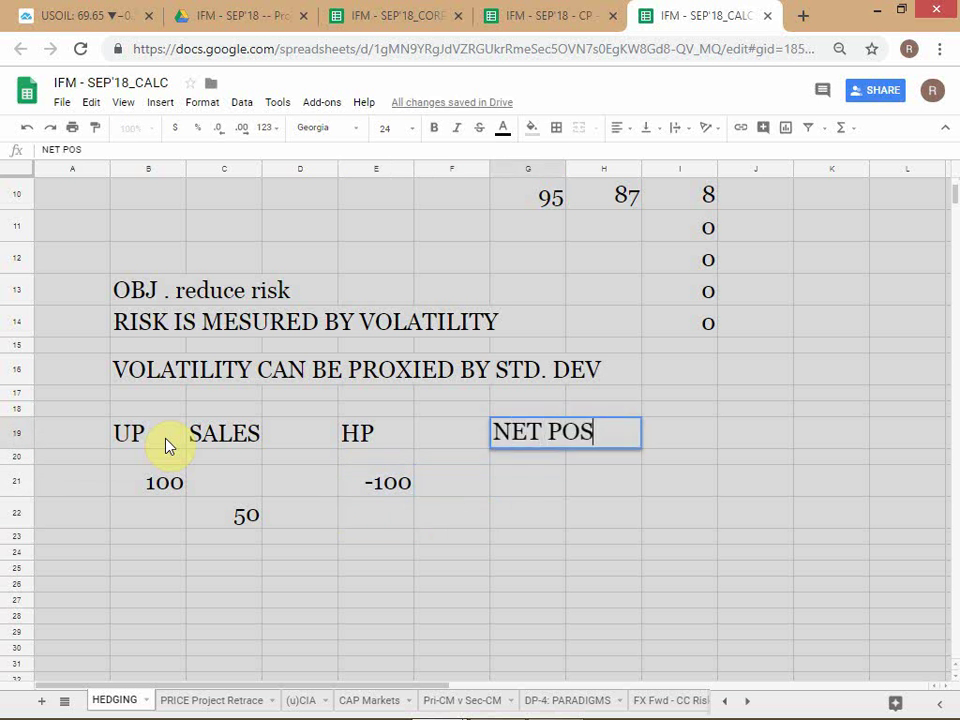
key(Return)
key(Down)
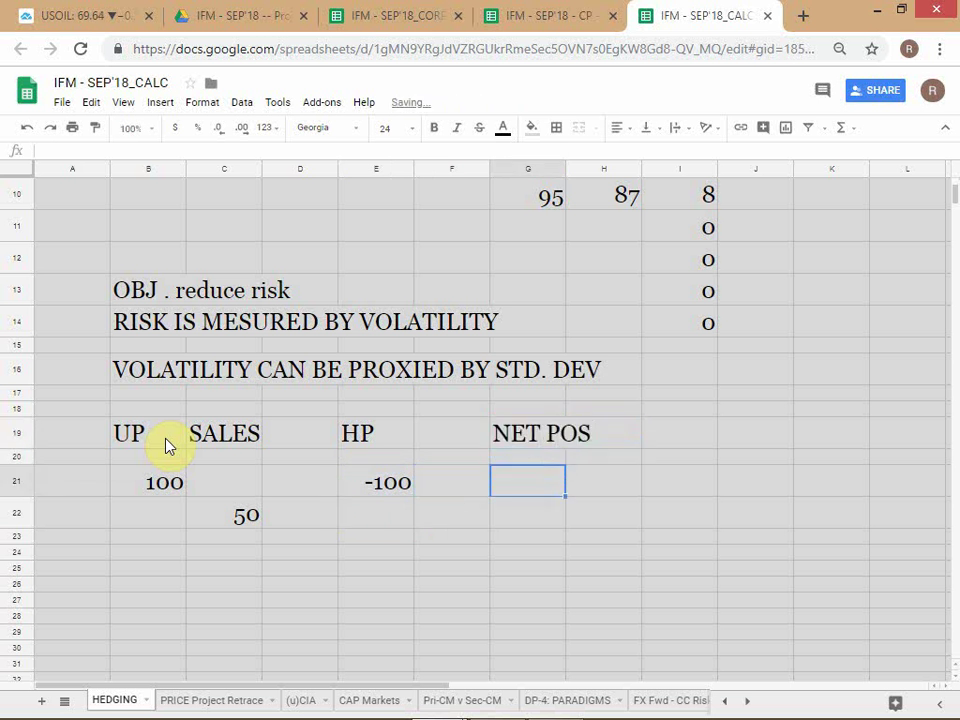
Step: Calculate the net position in G21 with the formula =B21+E21
text(=)
key(Left)
key(Left)
key(Left)
key(Left)
key(Left)
key(Left)
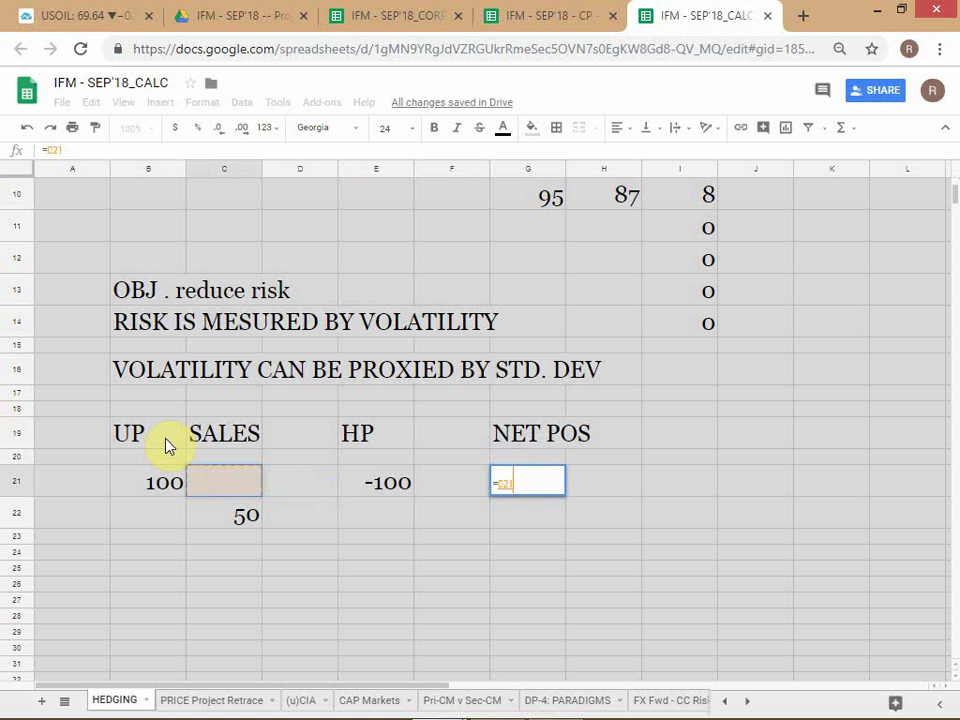
key(Right)
text(+)
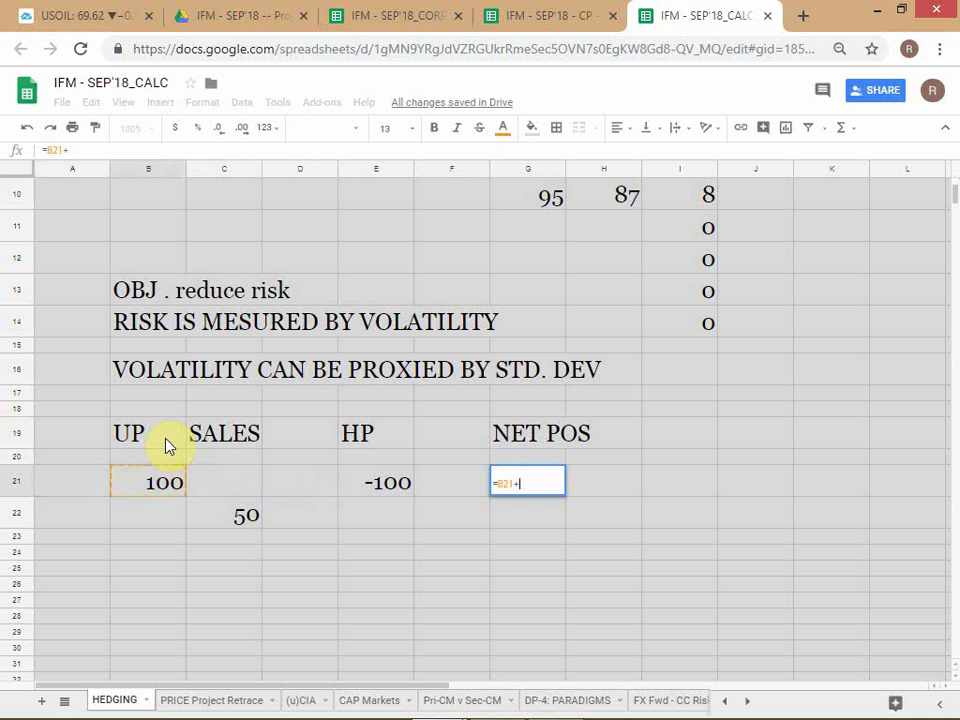
key(Right)
key(Left)
key(Left)
key(Left)
key(Left)
key(Left)
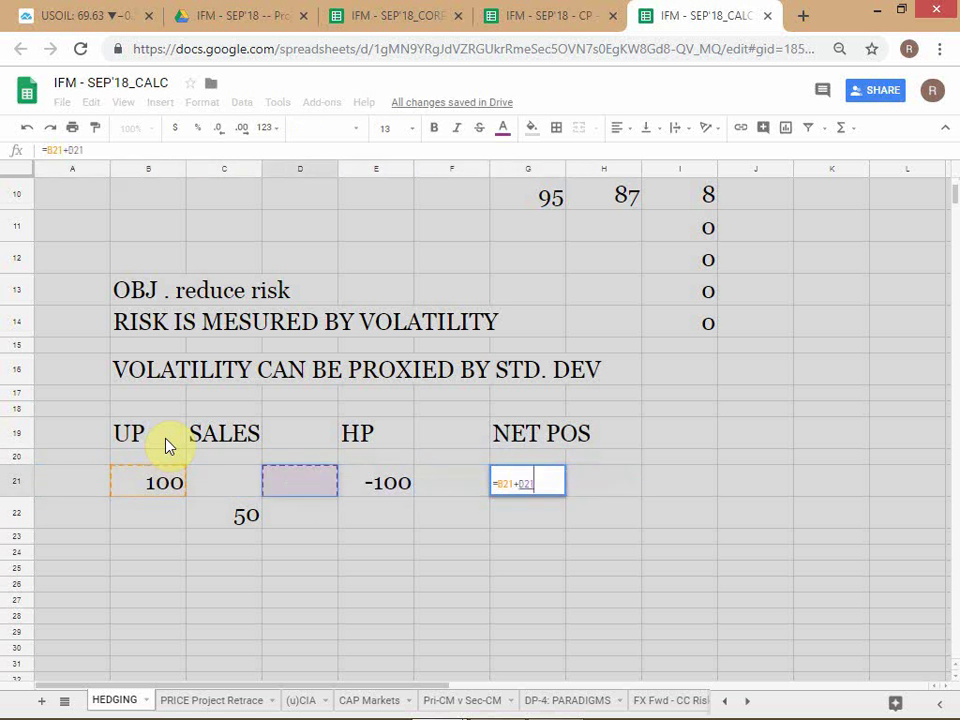
key(Right)
key(Right)
key(Return)
key(Up)
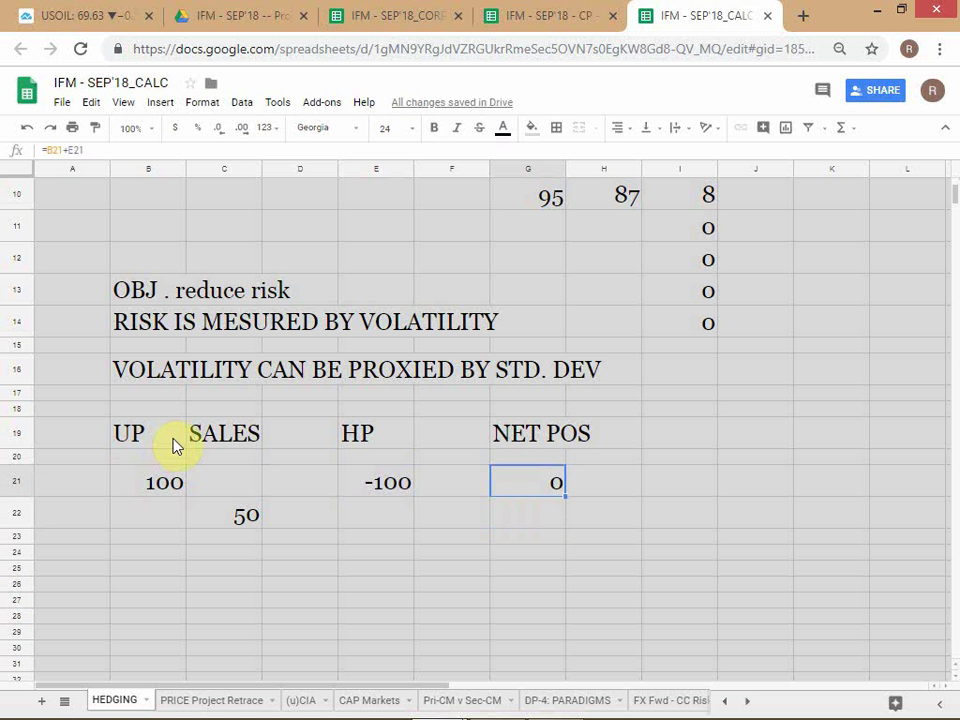
key(Left)
key(Left)
key(Left)
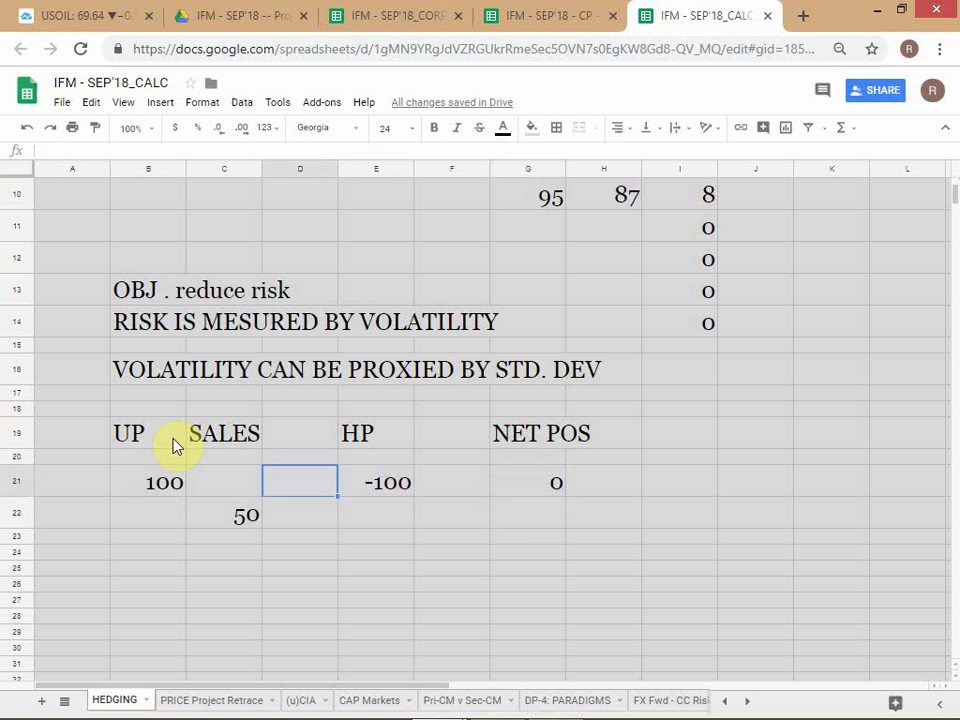
key(Left)
key(Right)
key(Down)
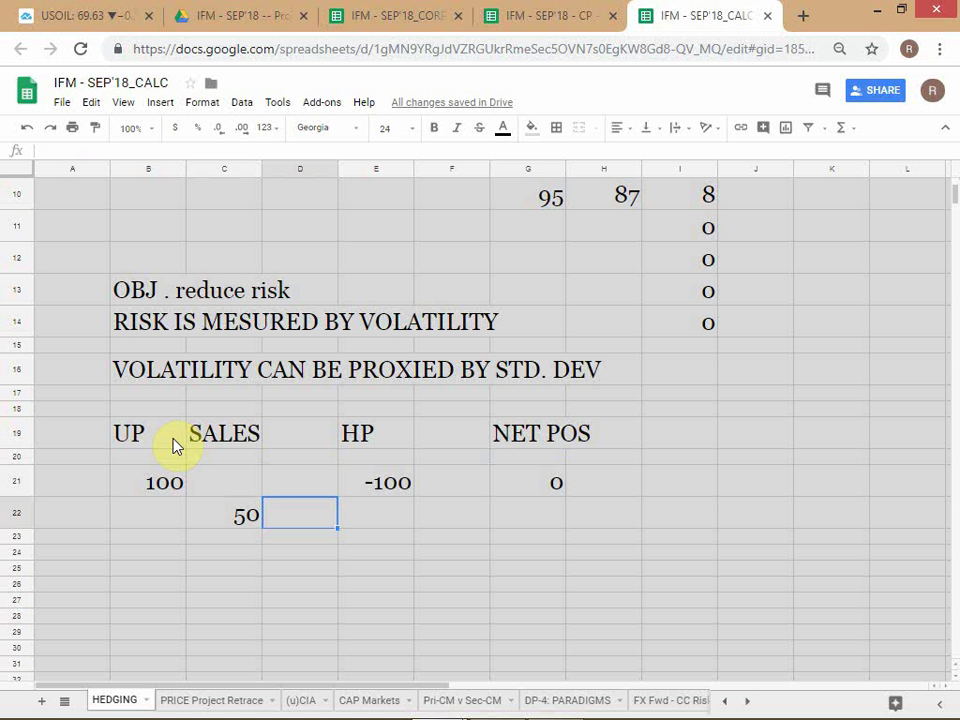
text(=)
key(Left)
key(Left)
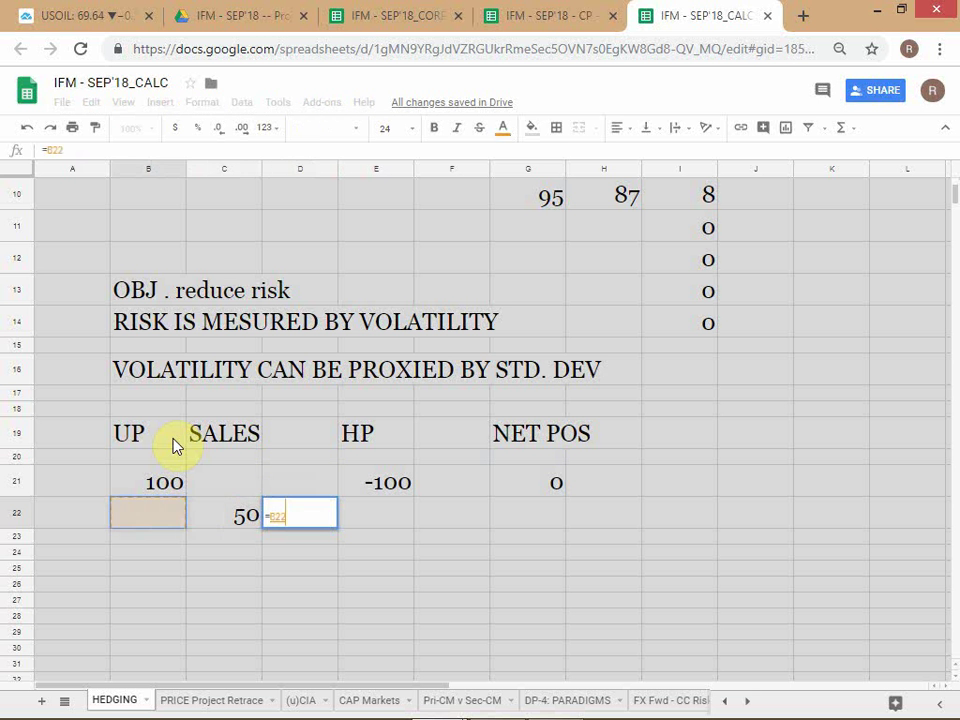
key(Up)
text(-)
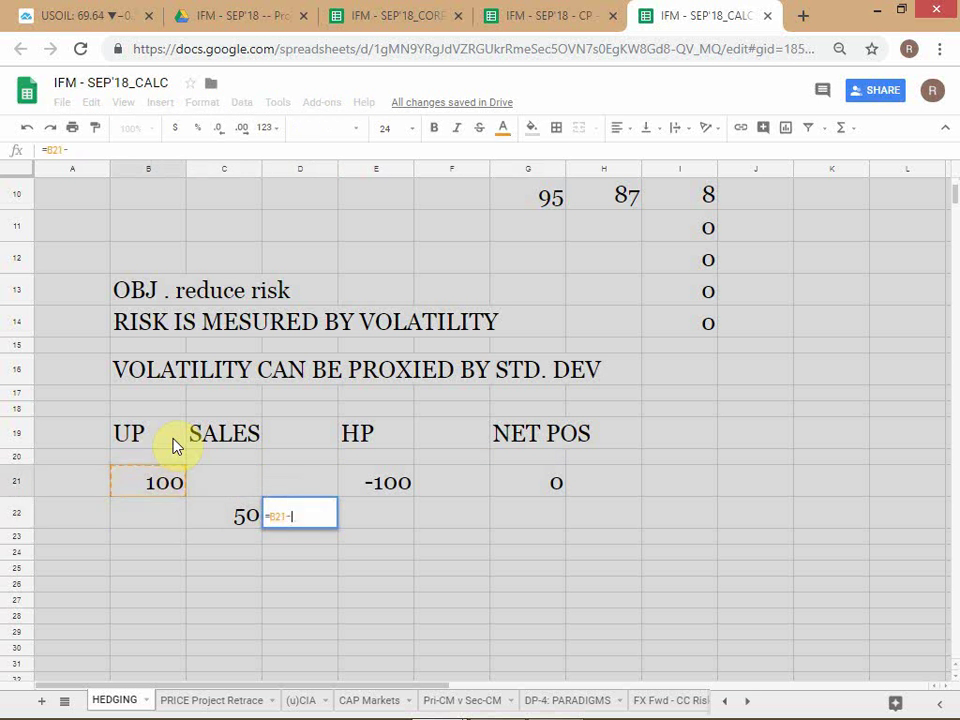
key(Down)
key(Left)
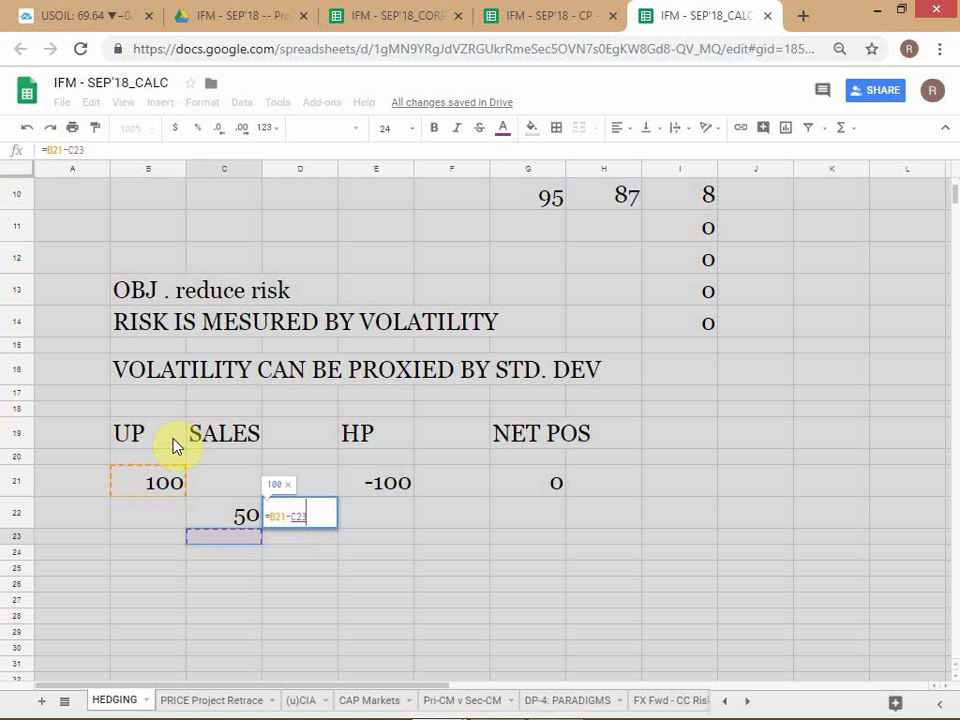
key(Up)
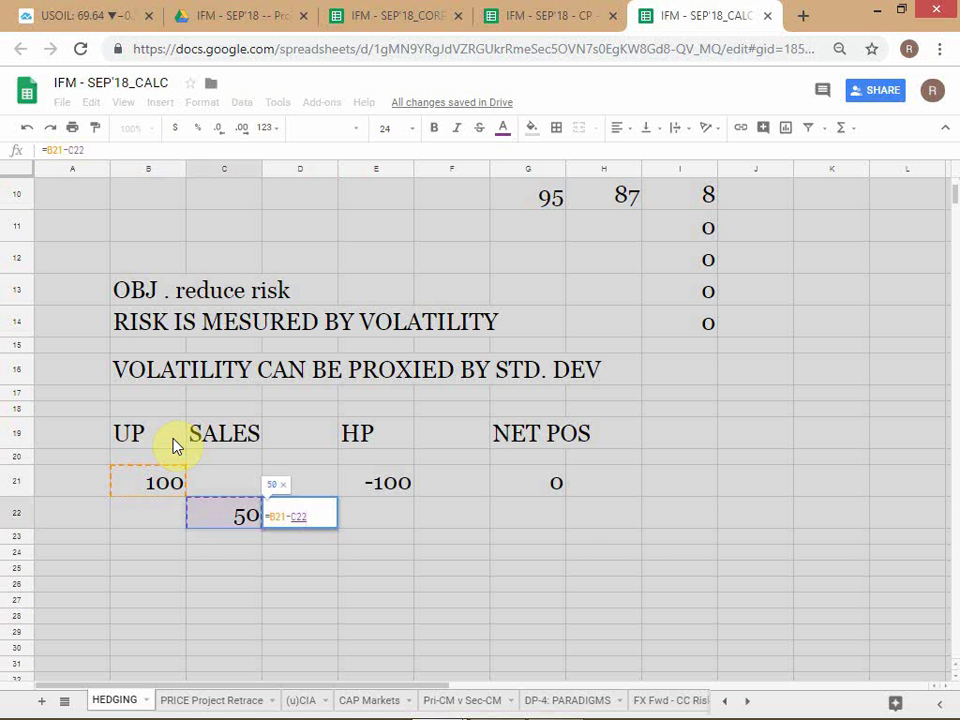
key(Escape)
Step: Set the sales figure in C22 to -50
key(Left)
text(-)
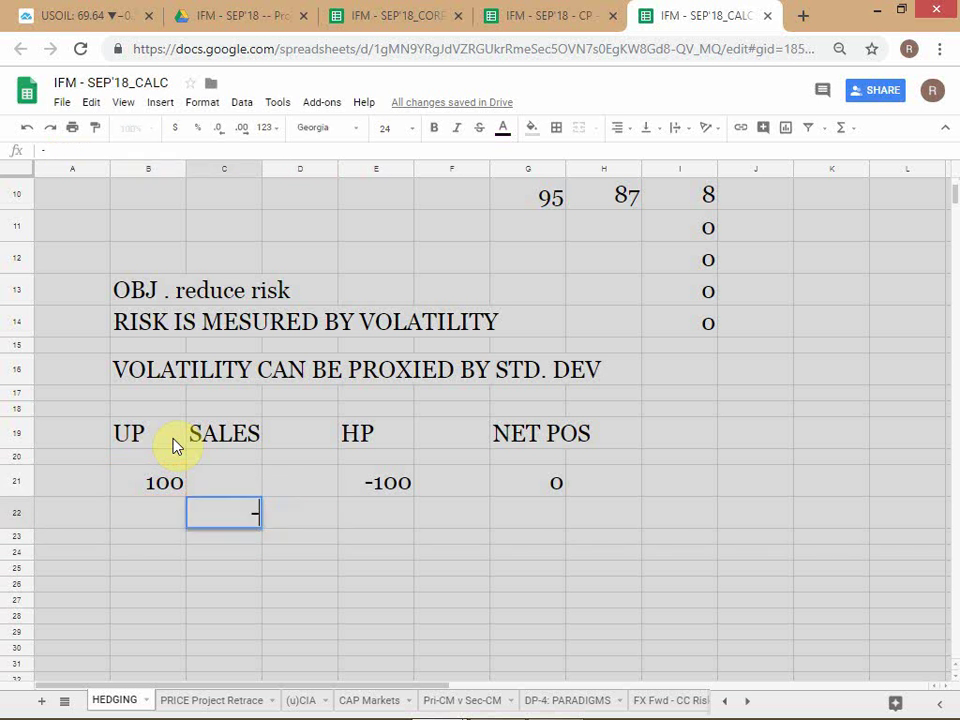
text(50)
key(Return)
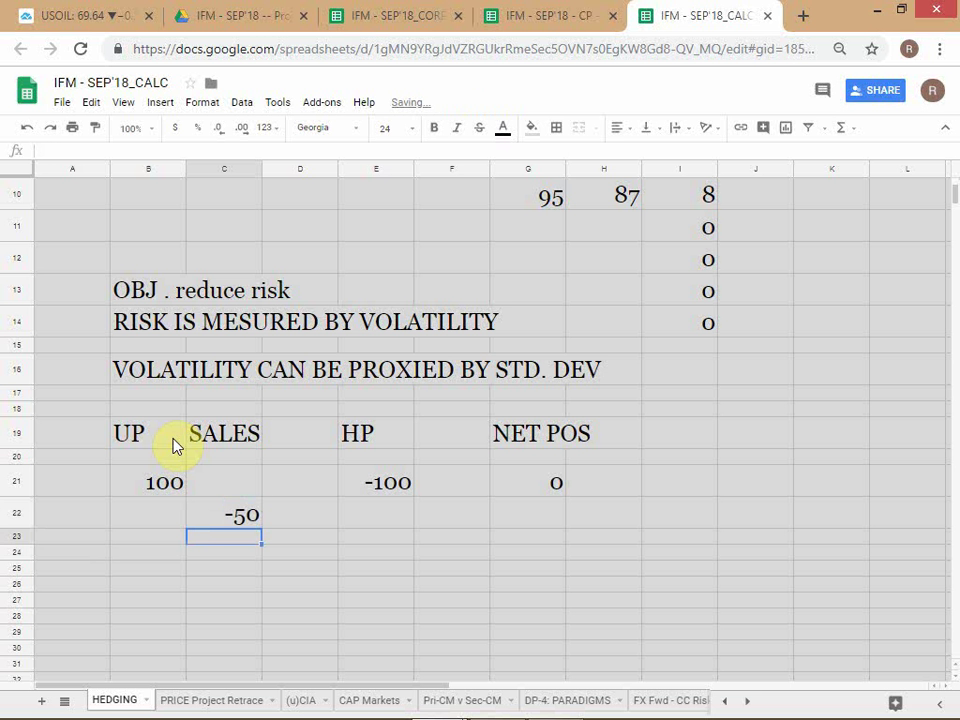
Step: Calculate the remaining underlying position in D22 with the formula =B21+C22
key(Up)
key(Right)
text(=)
key(Up)
key(Left)
key(Left)
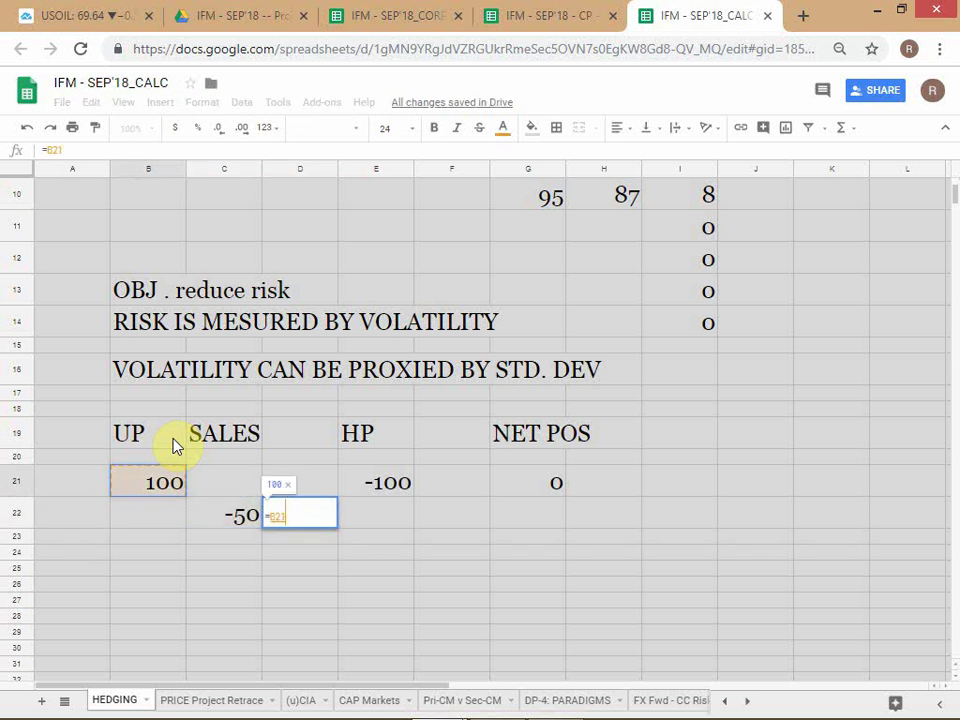
text(+)
key(Up)
key(Left)
key(Down)
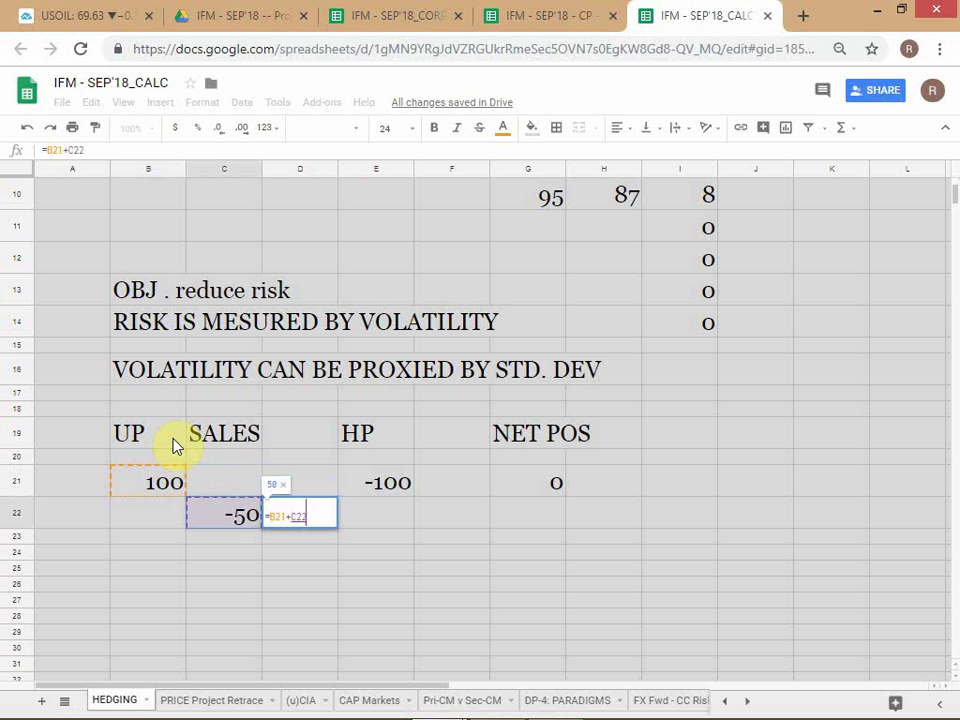
key(Return)
key(Up)
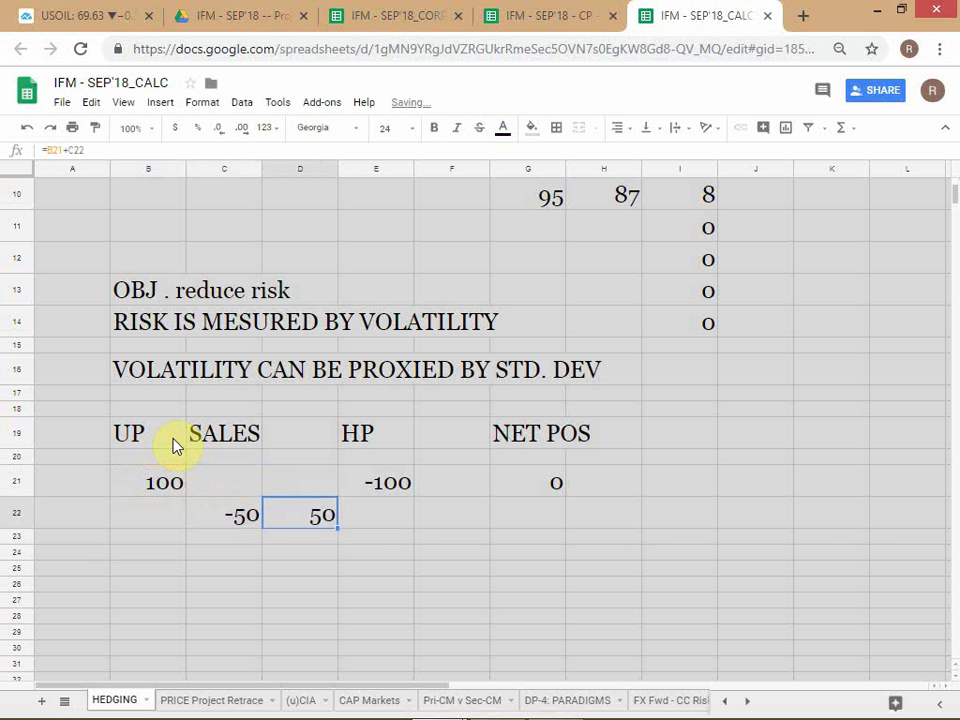
Step: Add the heading CUM UP in D19 and widen column D to fit it
key(Up)
key(Up)
key(Up)
text(C)
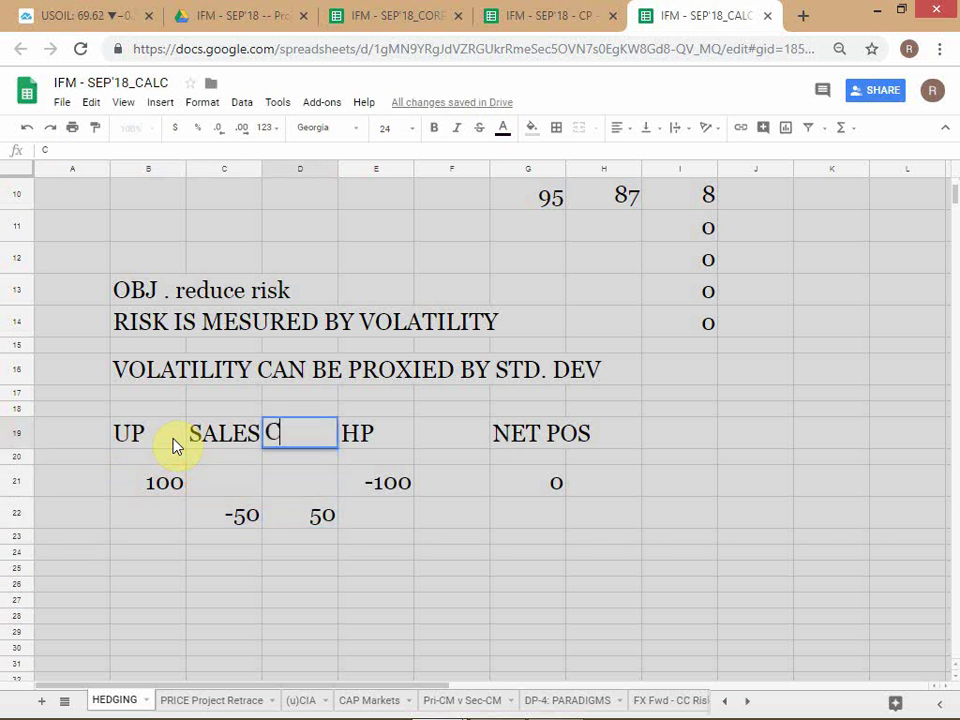
text(UM UHP)
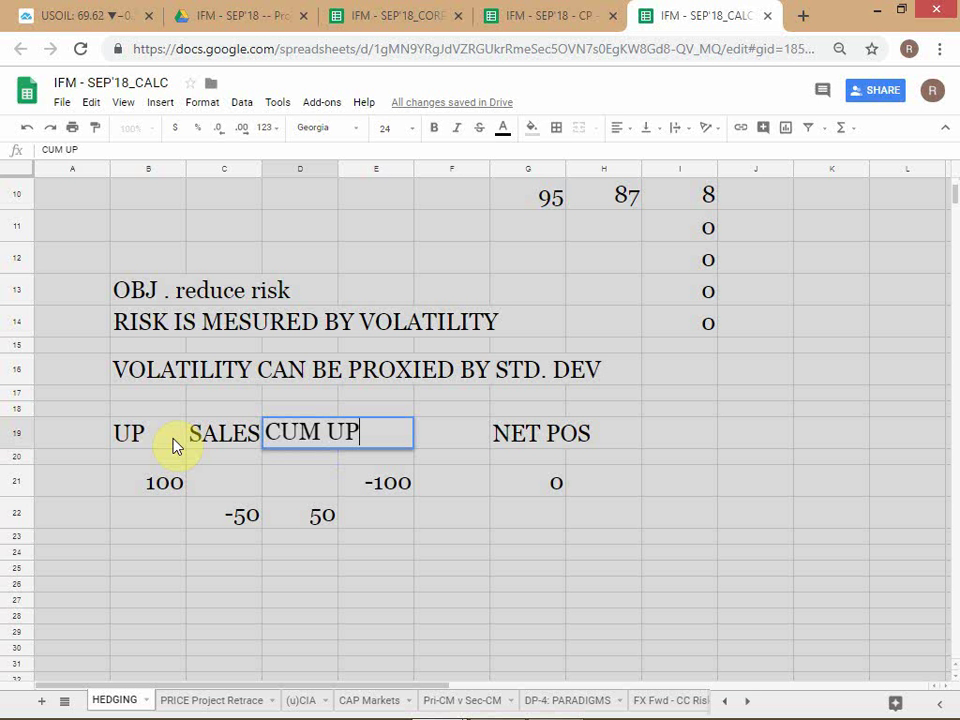
key(Return)
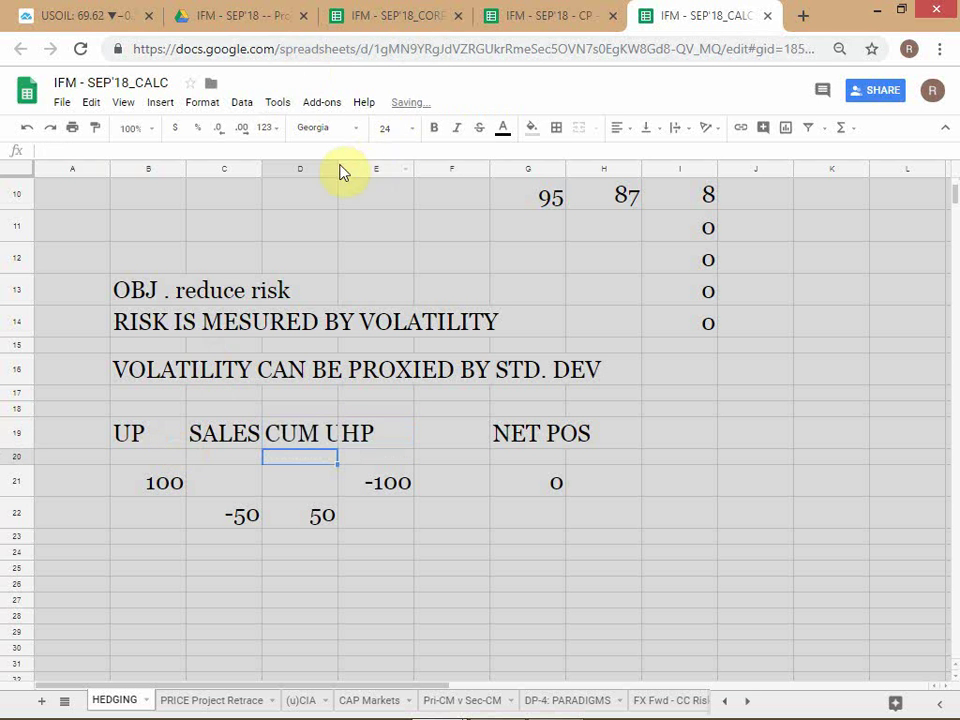
drag(338, 169, 361, 170)
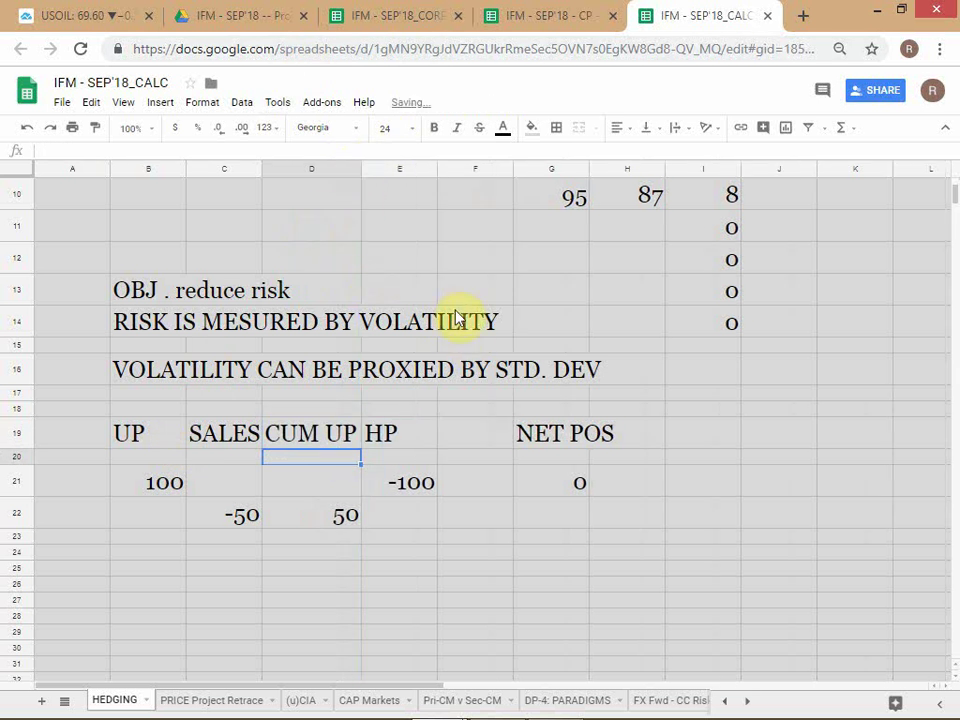
click(242, 438)
click(137, 443)
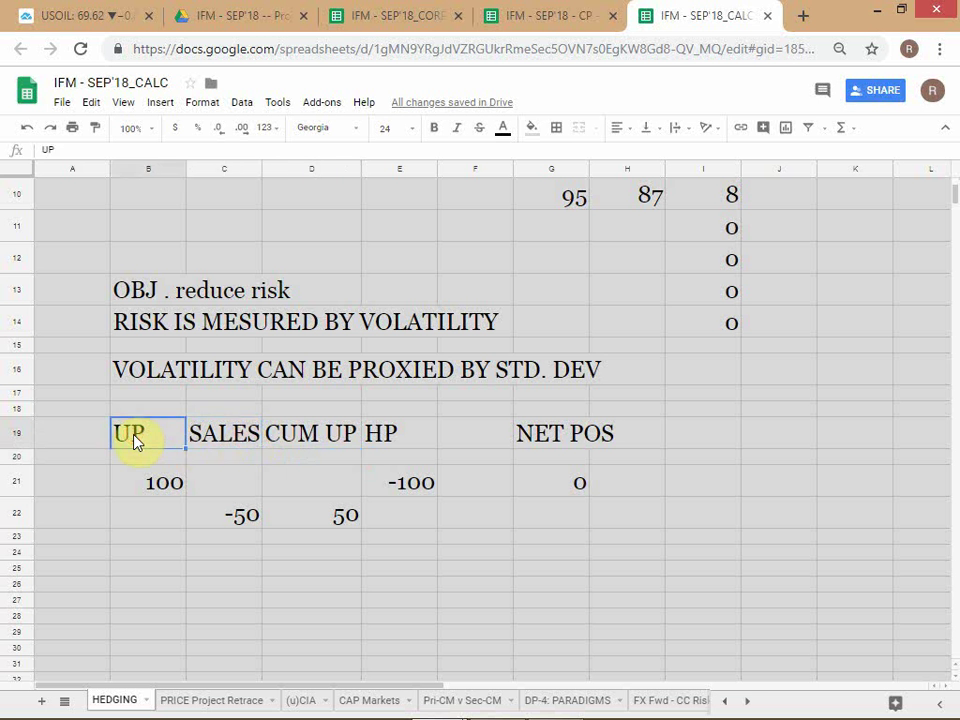
click(222, 436)
drag(219, 418, 170, 418)
Step: Fill cells A17:J17 with green as a divider above the position table
drag(77, 394, 818, 393)
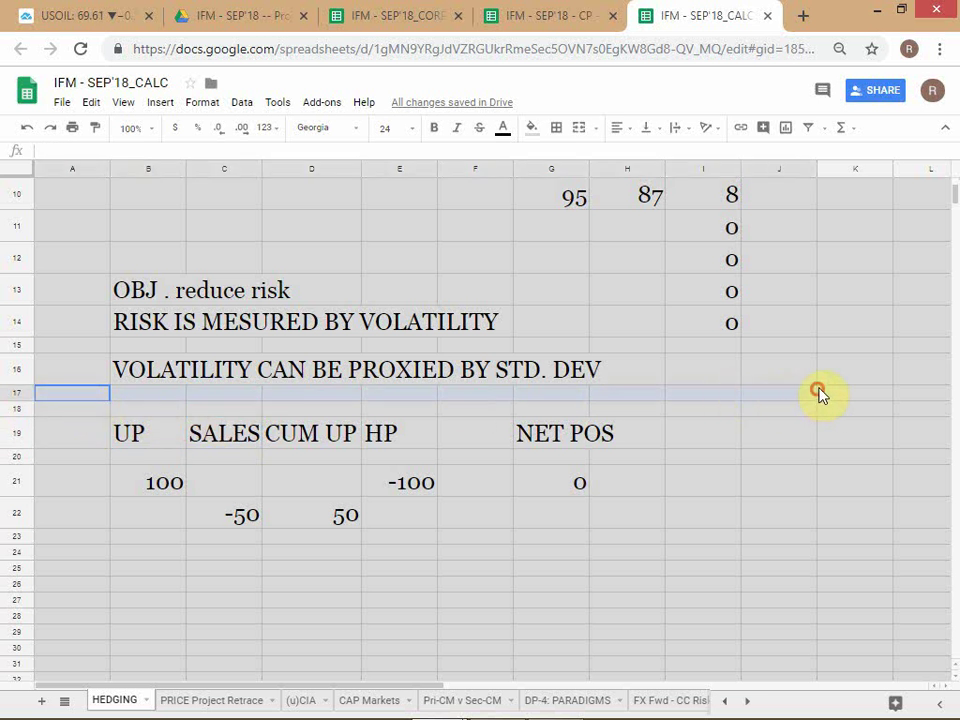
click(532, 127)
click(595, 196)
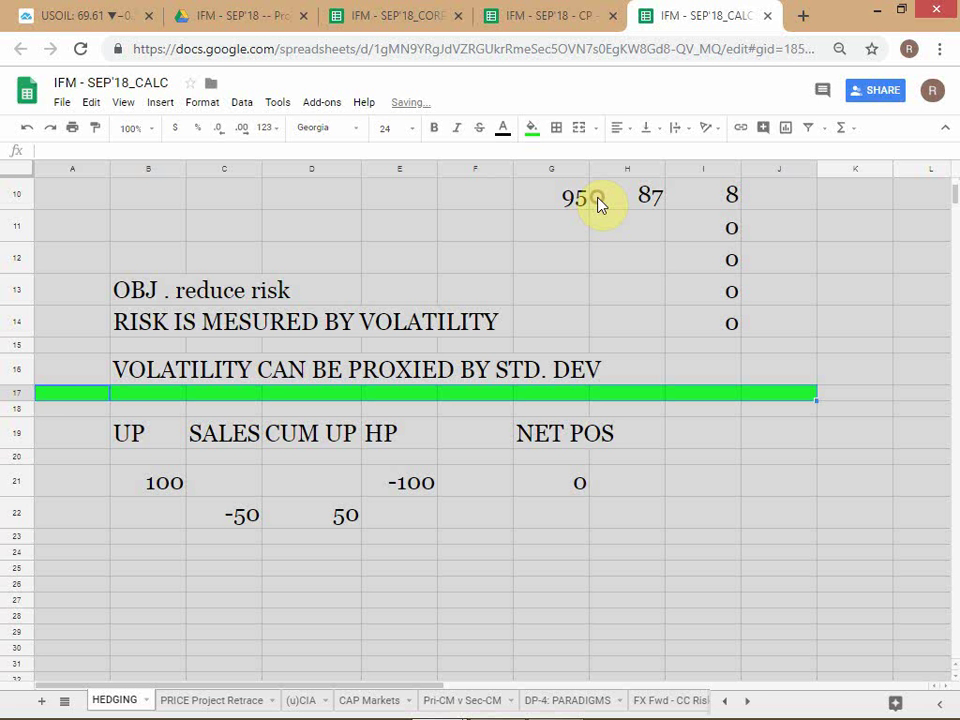
click(662, 490)
scroll(654, 542, down, 3)
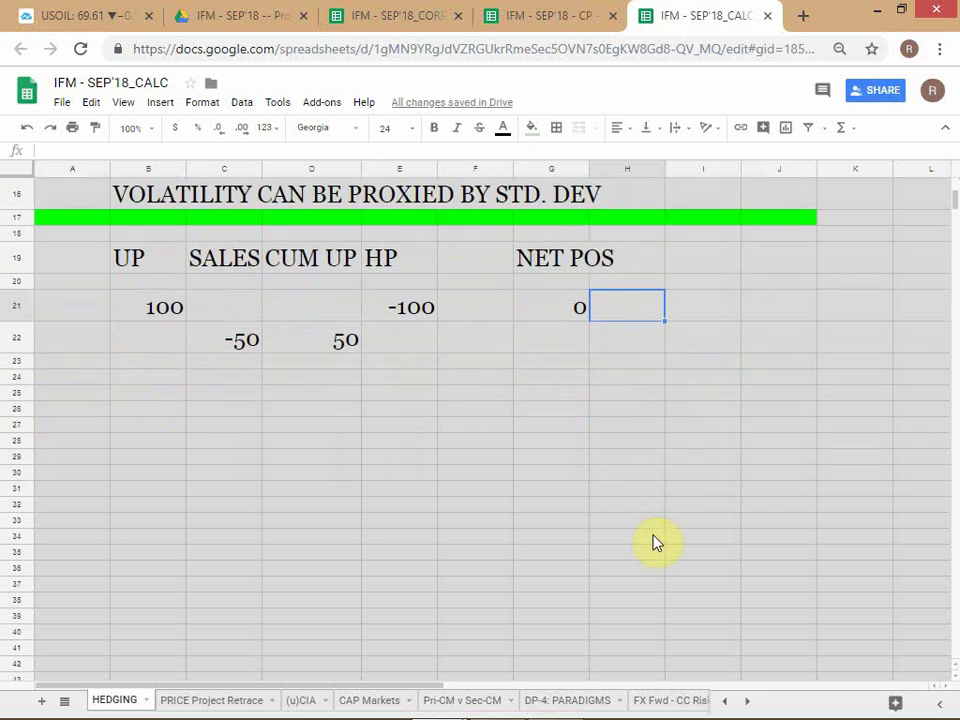
Step: Enter a second sales figure of -20 in C23 under SALES
click(240, 266)
click(339, 266)
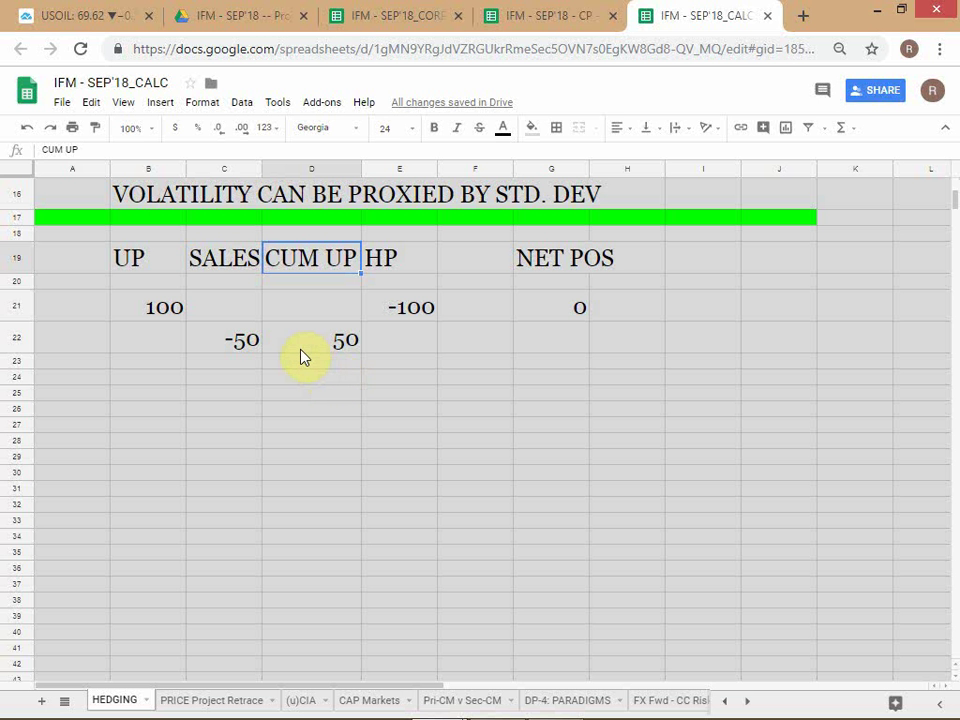
click(216, 374)
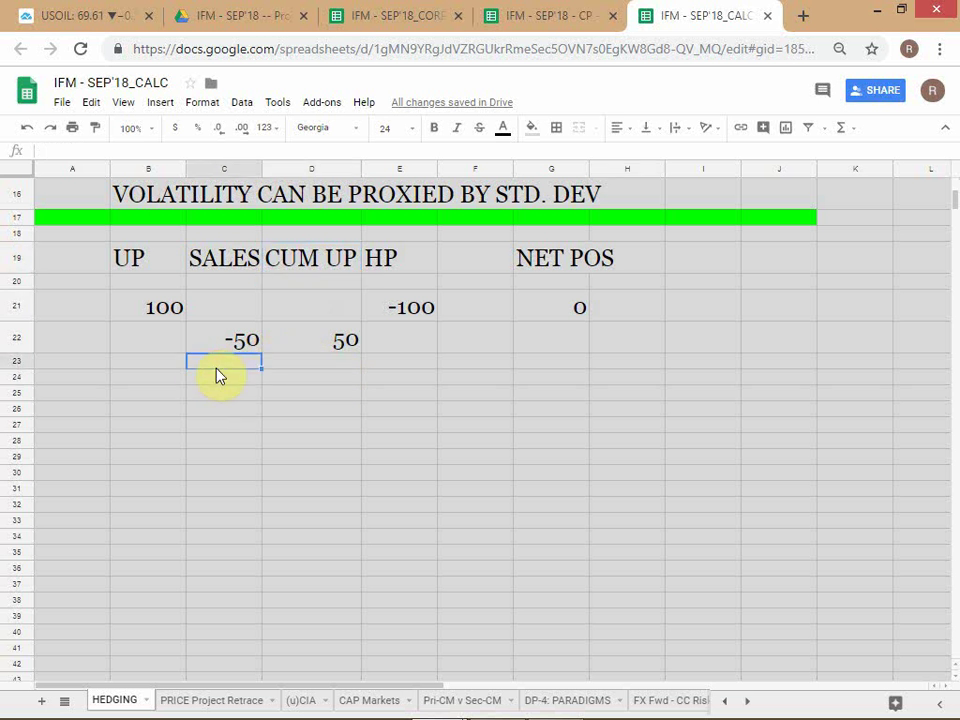
text(-20)
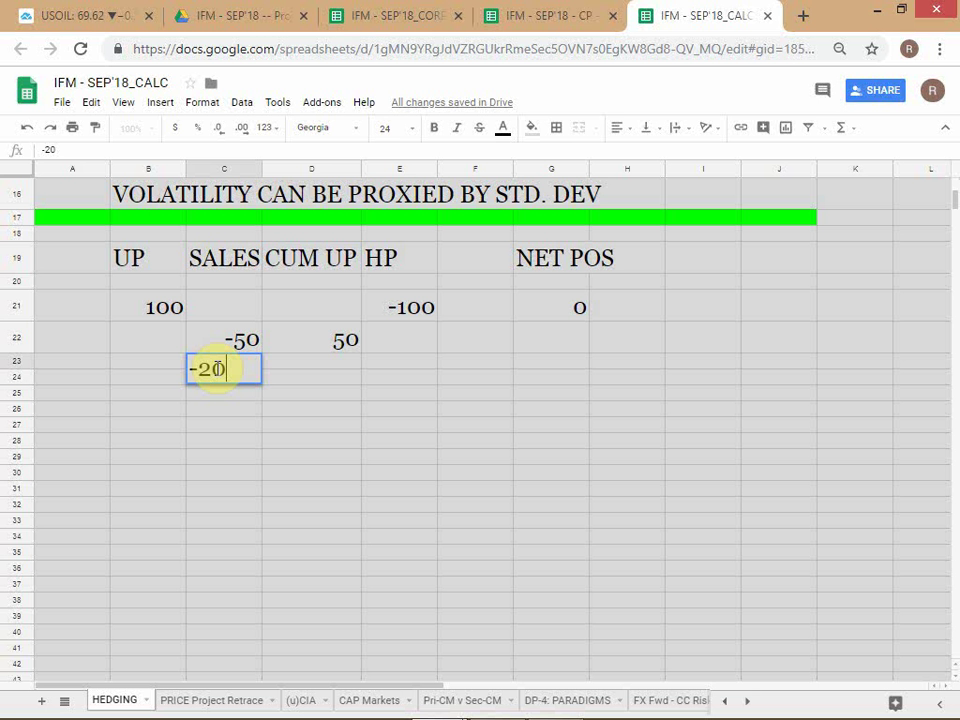
key(Return)
Step: Calculate the cumulative underlying position in D23 with the formula =D22+C23
click(216, 374)
key(Right)
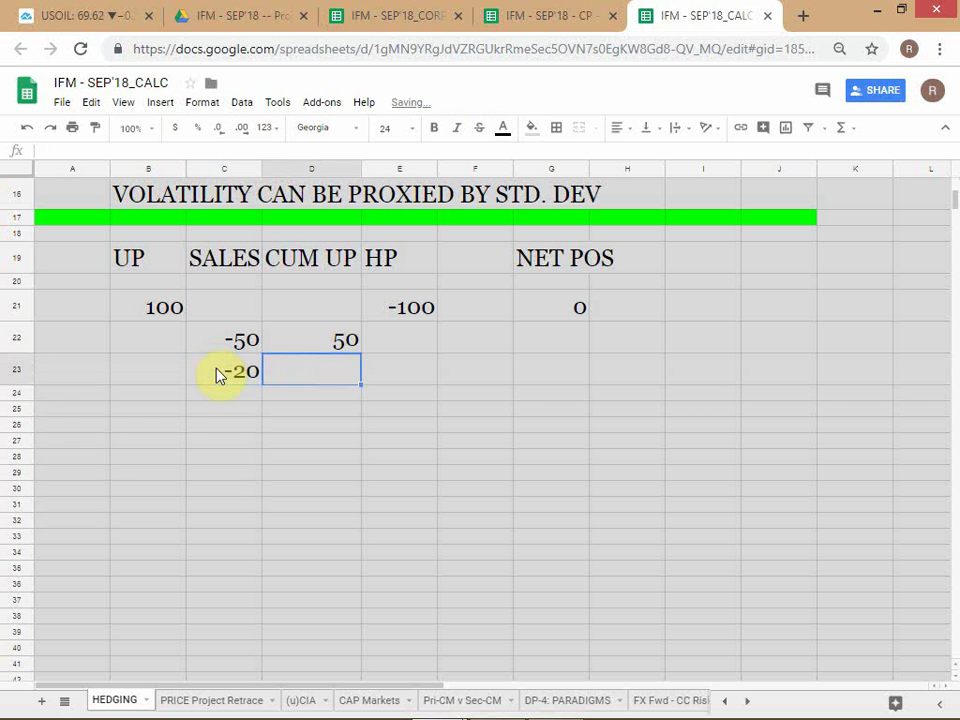
text(=)
key(Left)
key(Left)
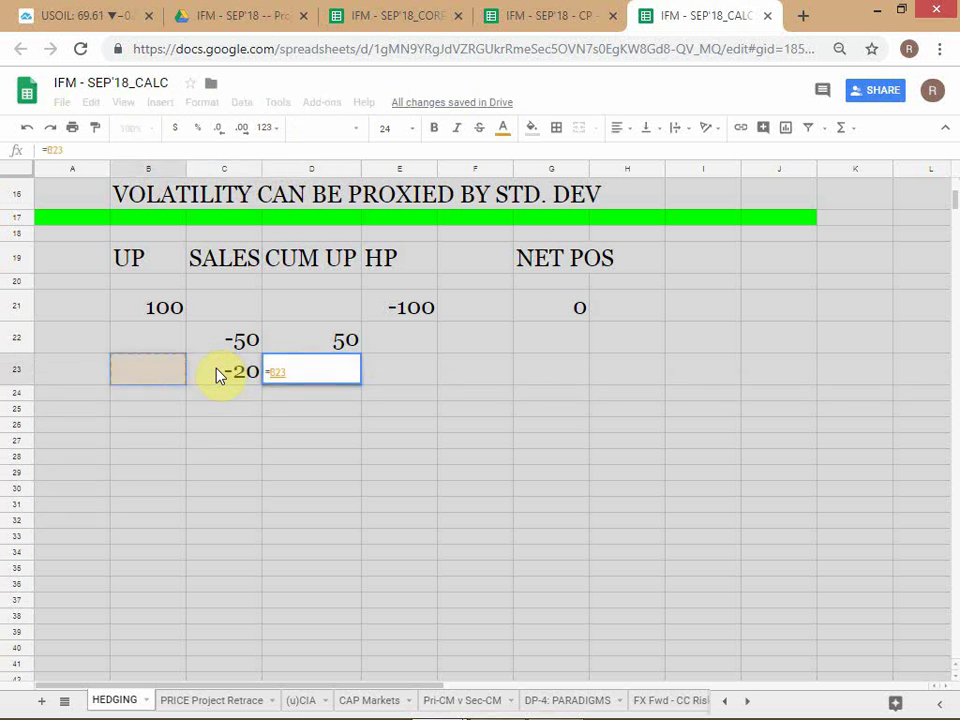
key(Right)
key(Up)
key(Right)
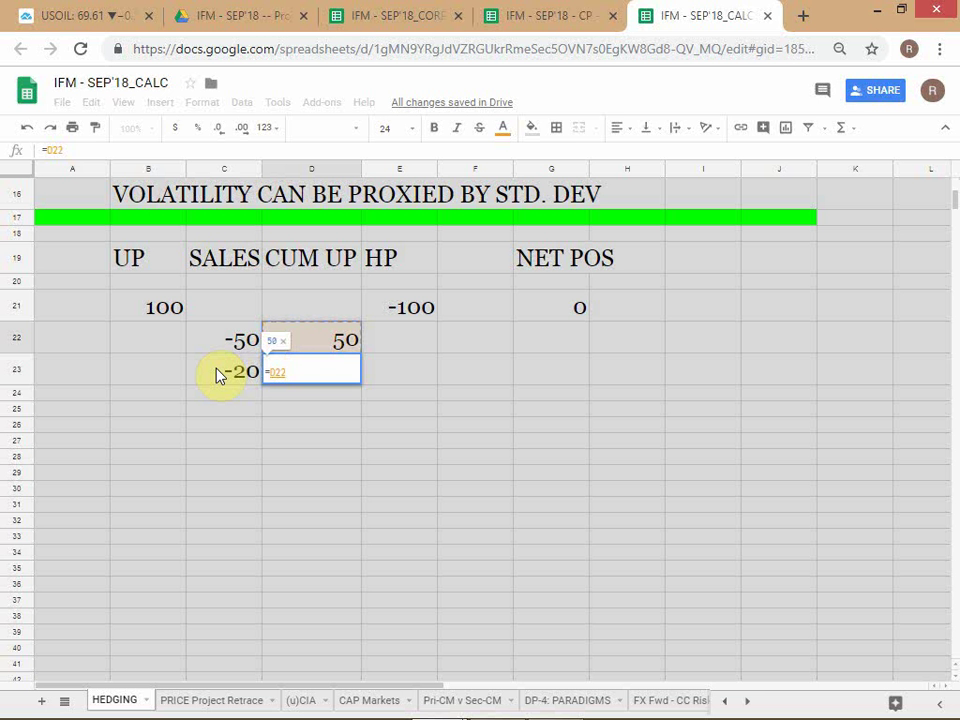
text(+)
key(Left)
key(Left)
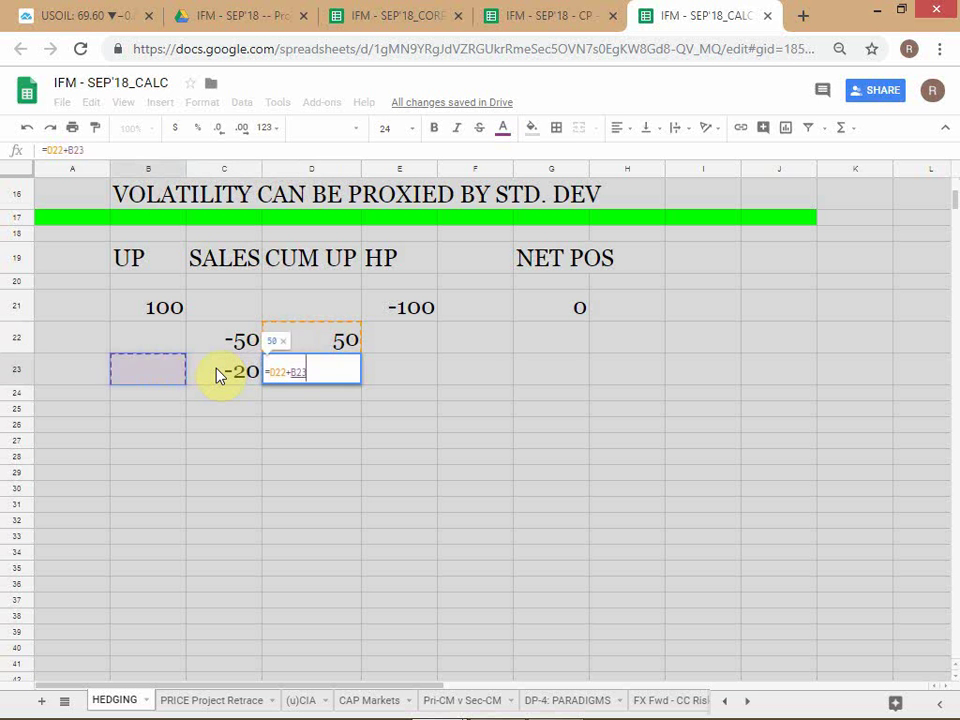
key(Right)
key(Return)
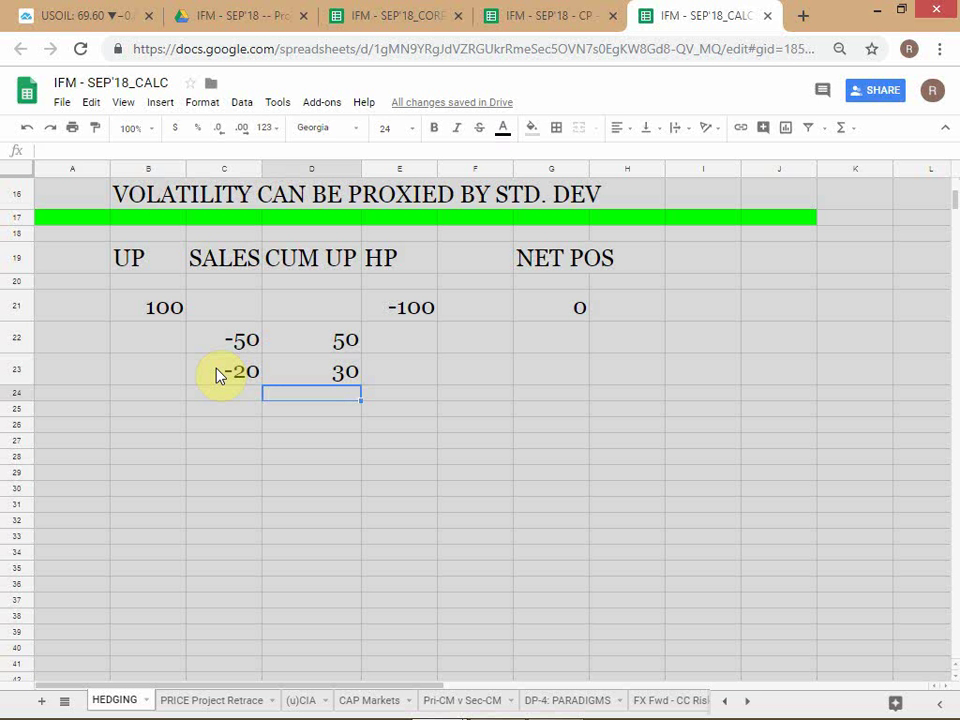
Step: Calculate the net position after the first sale in G22 with the formula =D22+E21
click(545, 316)
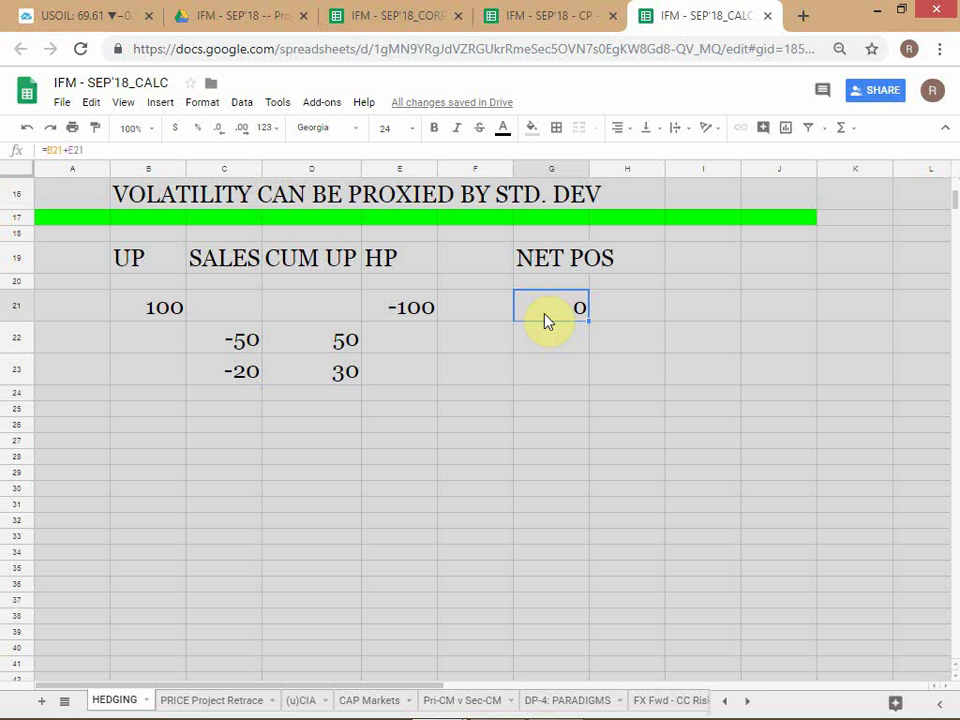
key(Down)
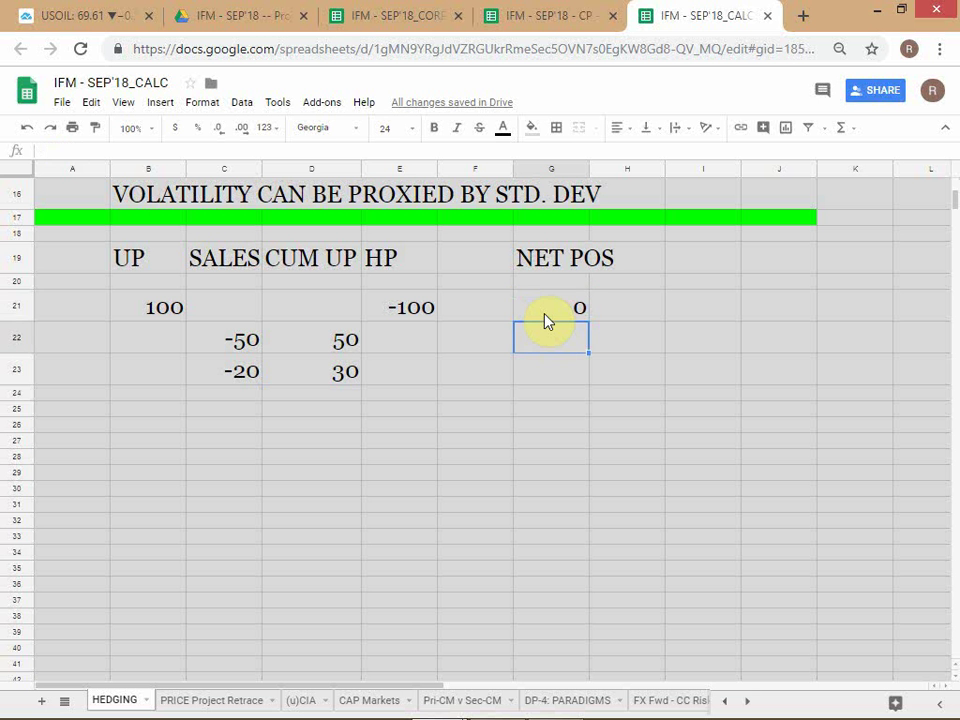
text(=)
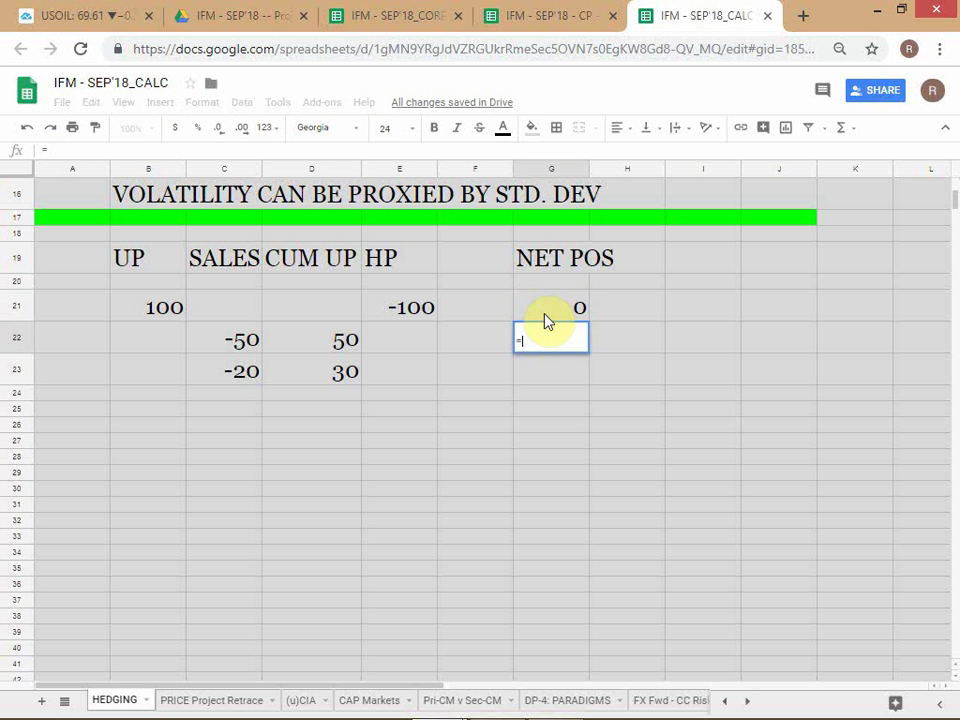
key(Left)
key(Left)
key(Left)
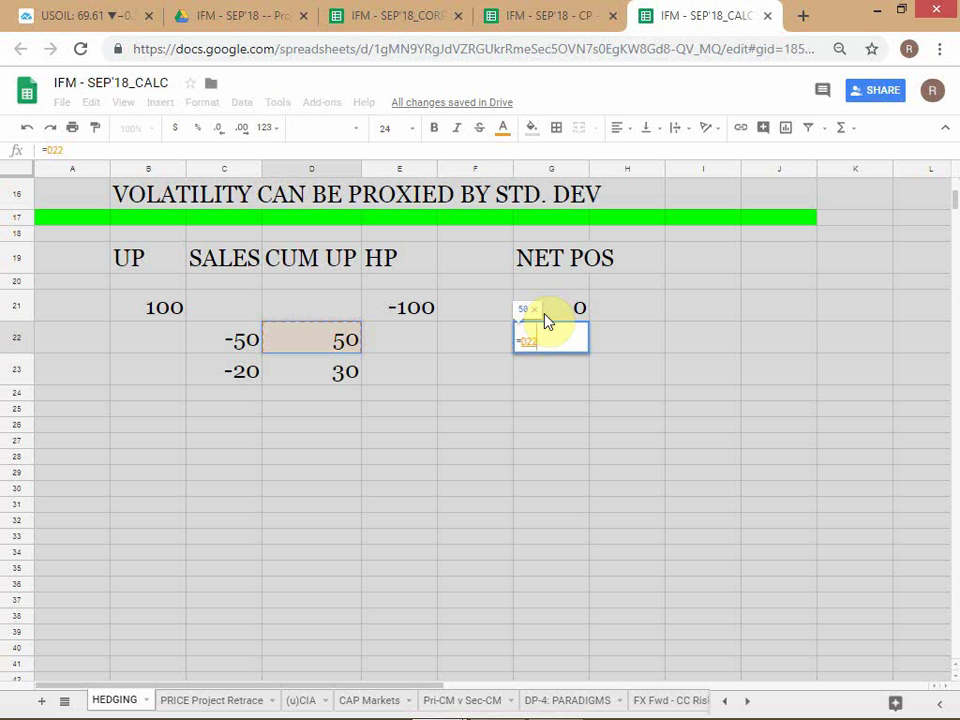
text(+)
key(Up)
key(Left)
key(Left)
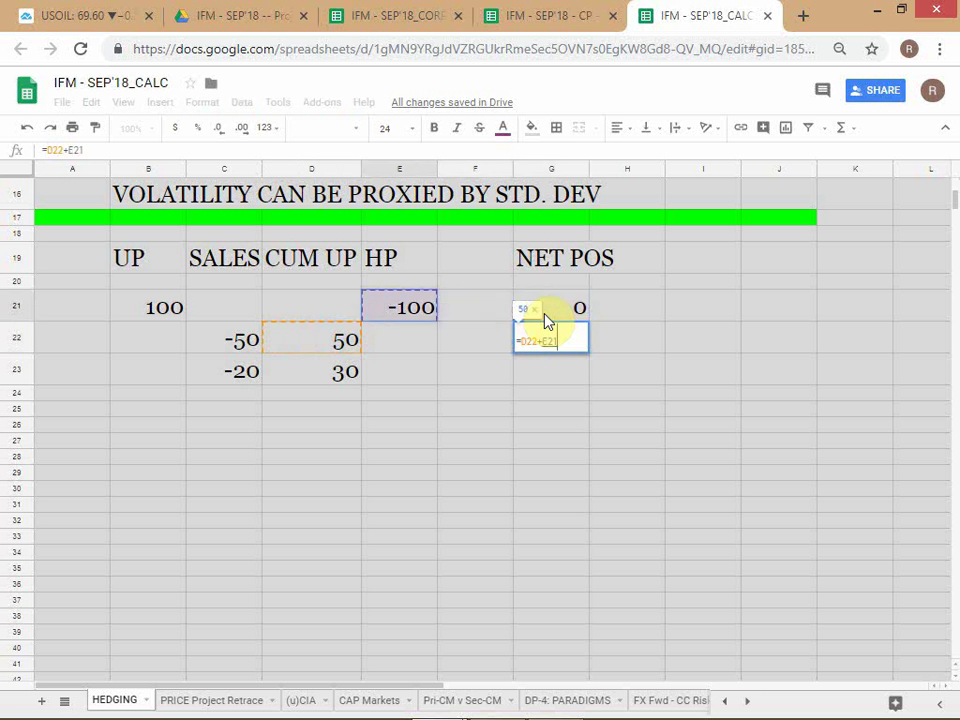
key(Return)
key(Up)
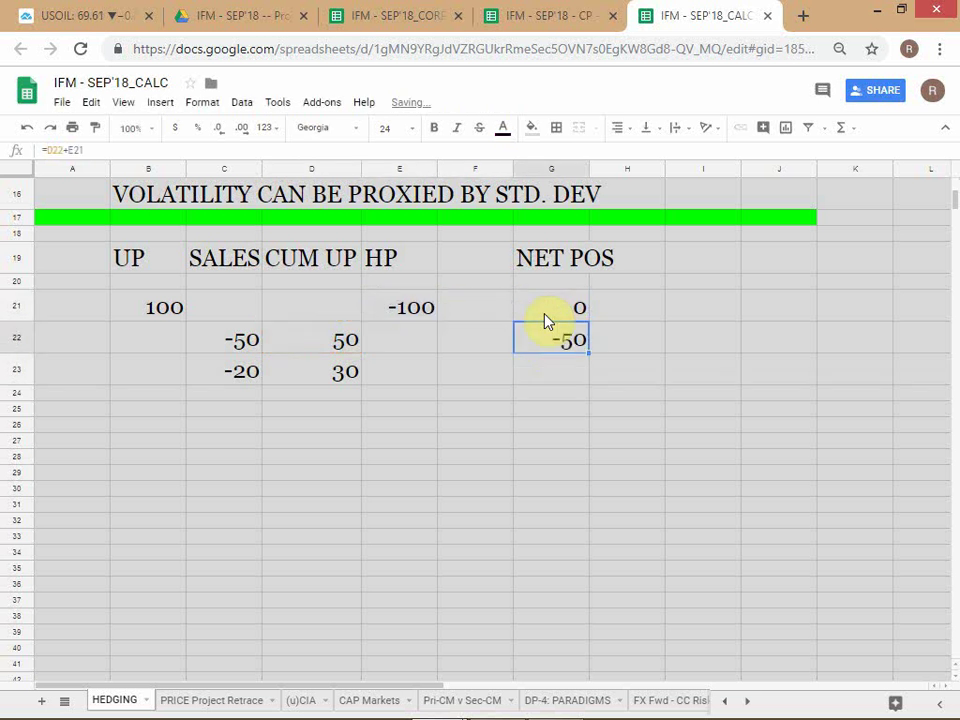
Step: Calculate the net position after the second sale in G23 with the formula =D23+E21
key(Down)
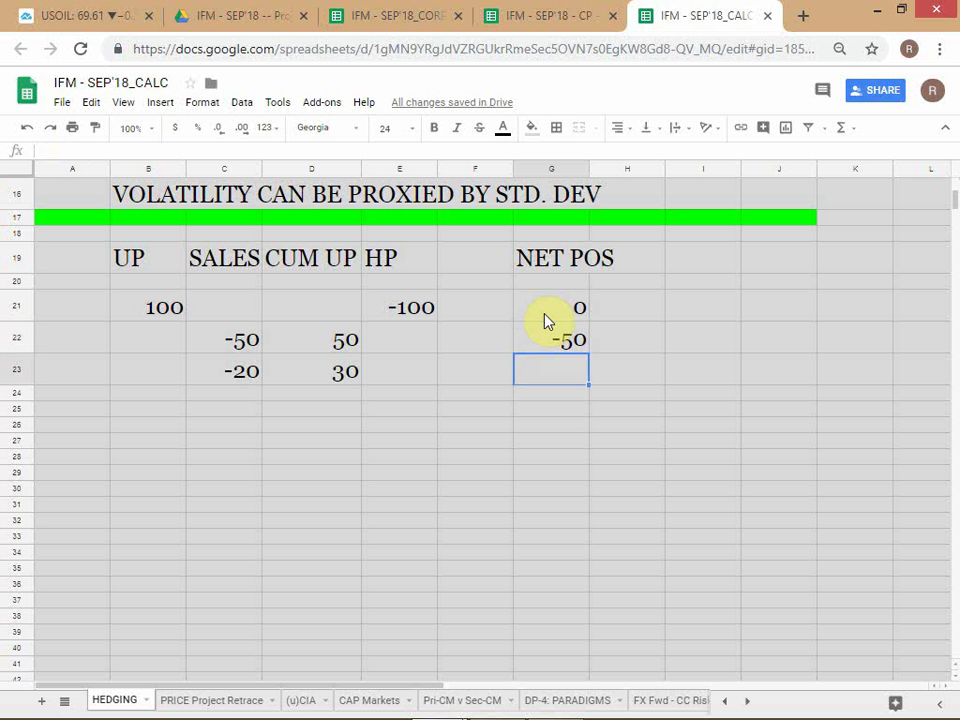
text(=)
key(Left)
key(Left)
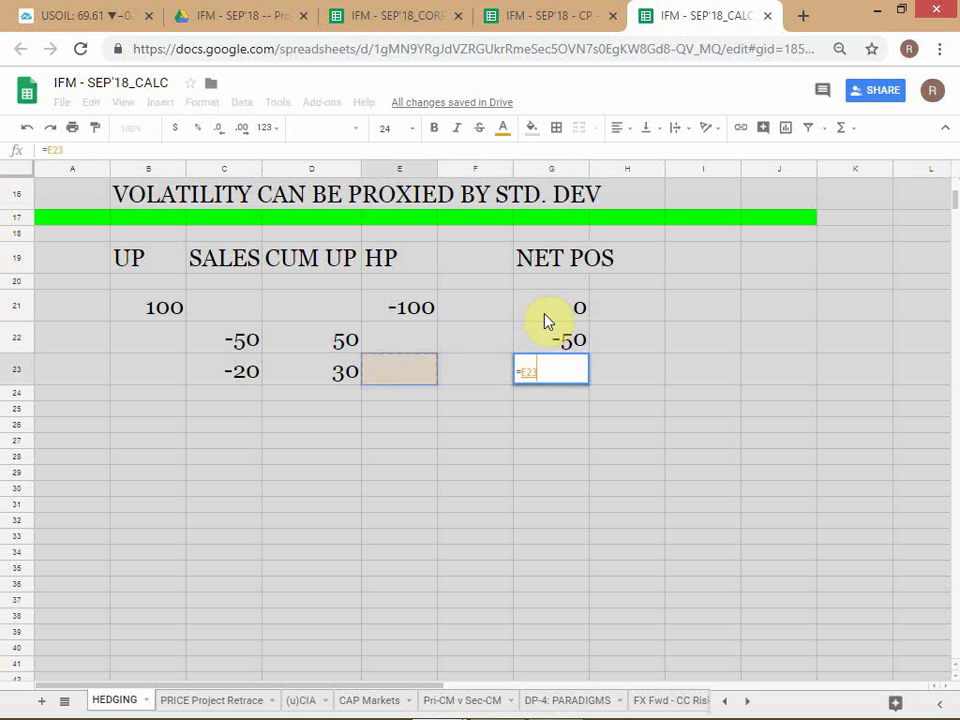
key(Up)
key(Up)
key(Left)
key(Down)
key(Down)
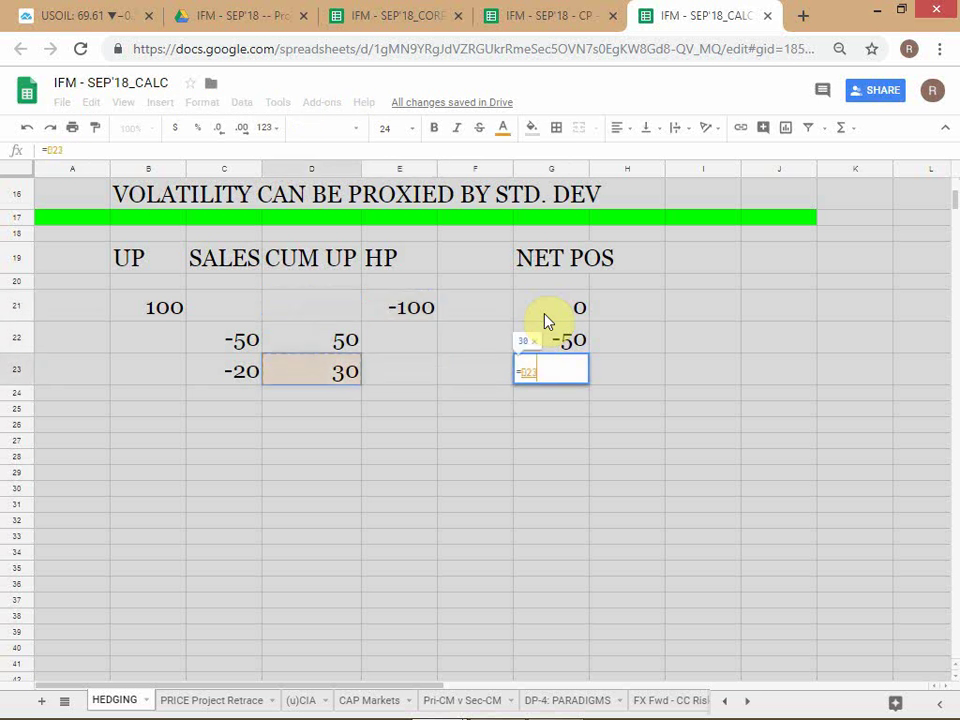
text(+)
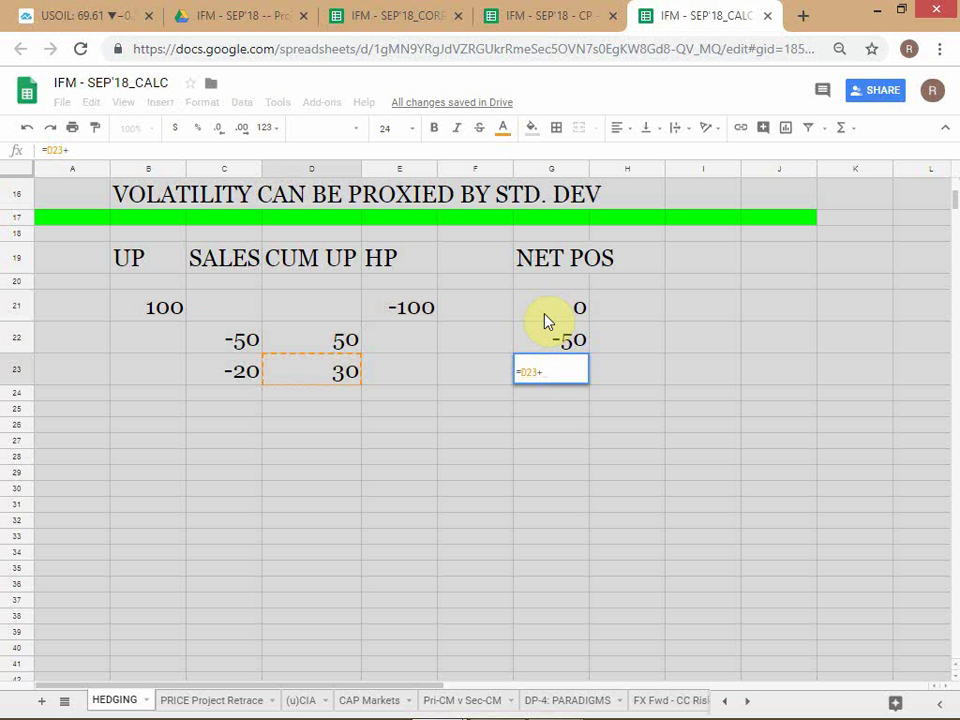
key(Left)
key(Up)
key(Up)
key(Left)
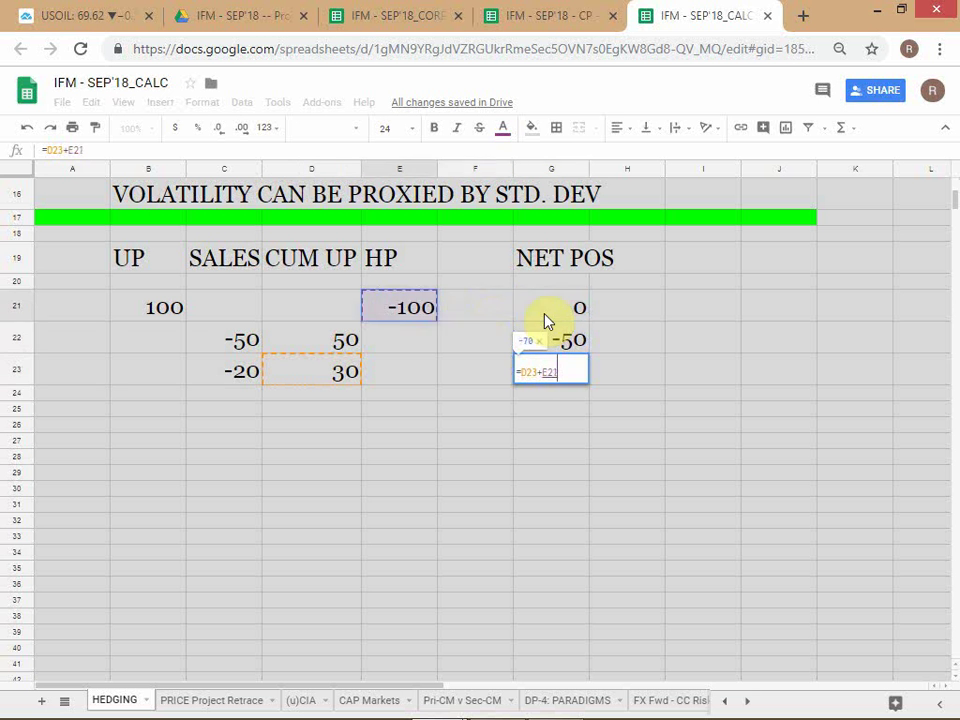
key(Return)
key(Up)
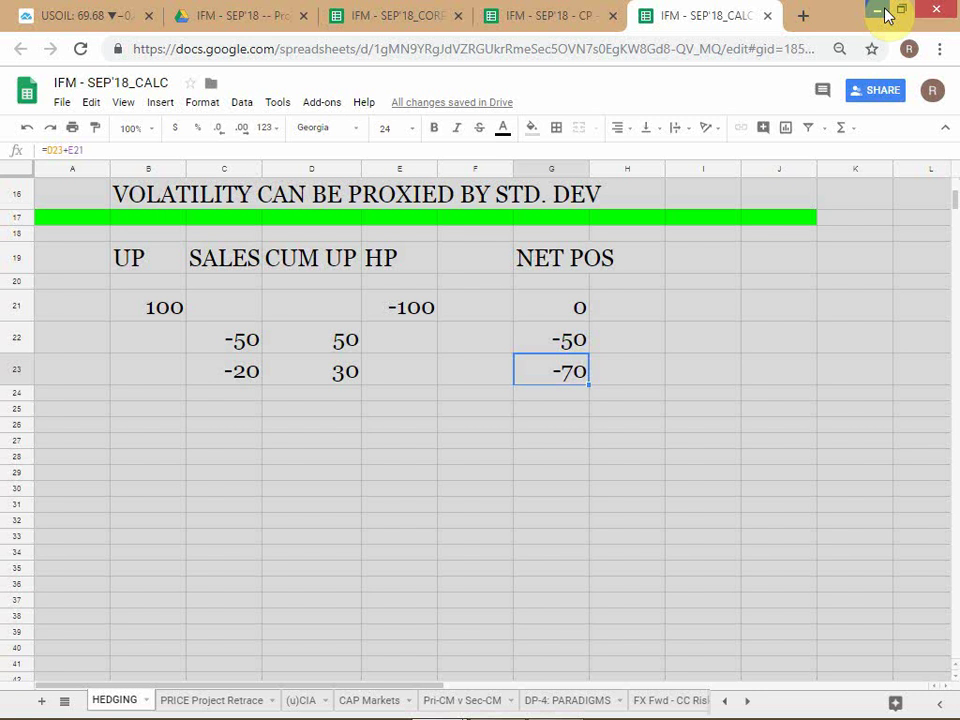
Step: Examine the WTI crude oil daily chart on TradingView and return to the IFM - SEP'18_CALC spreadsheet
key(alt+Tab)
key(alt+Tab)
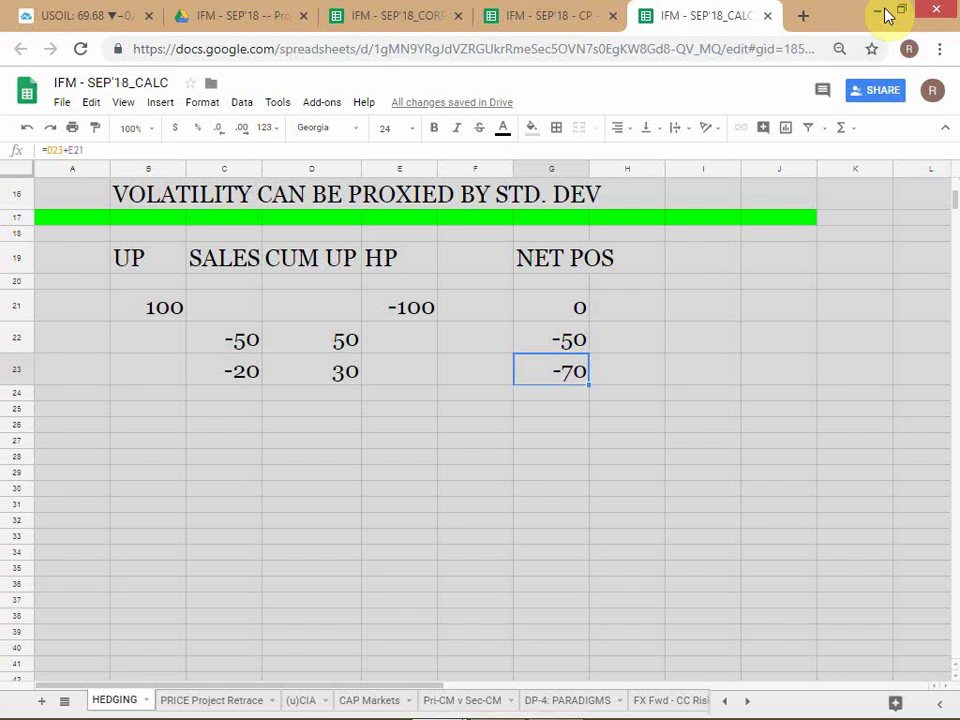
click(54, 15)
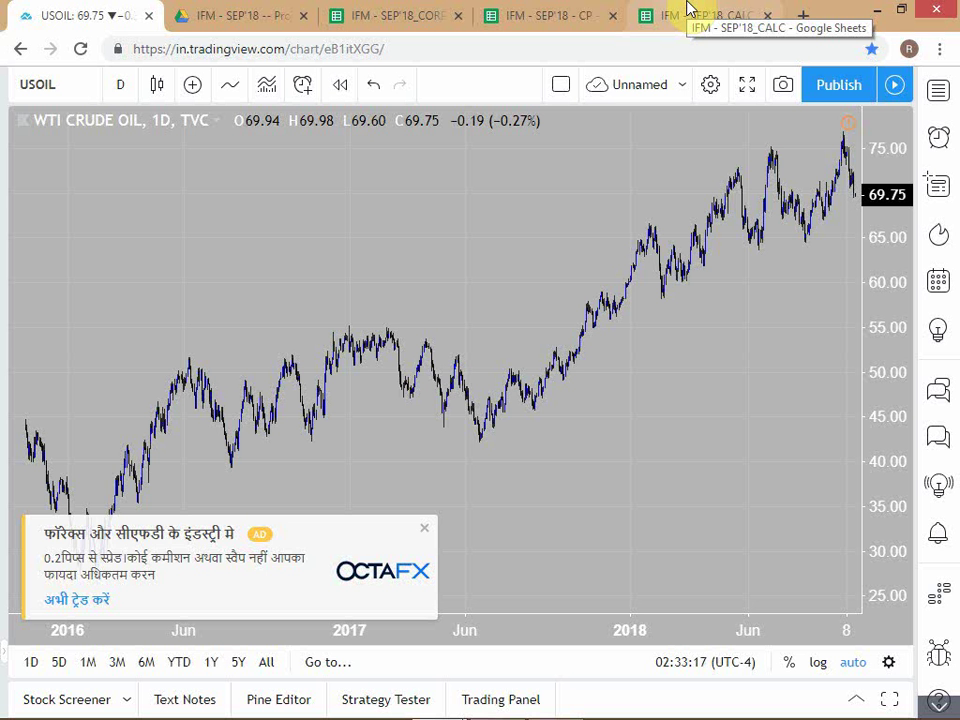
click(688, 8)
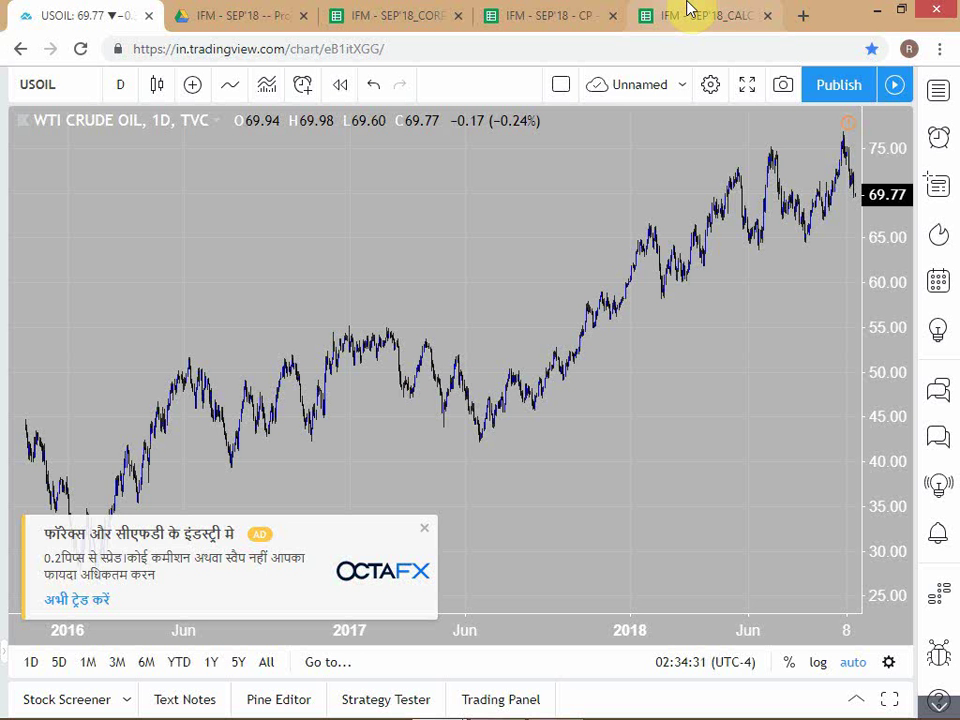
key(alt+Tab)
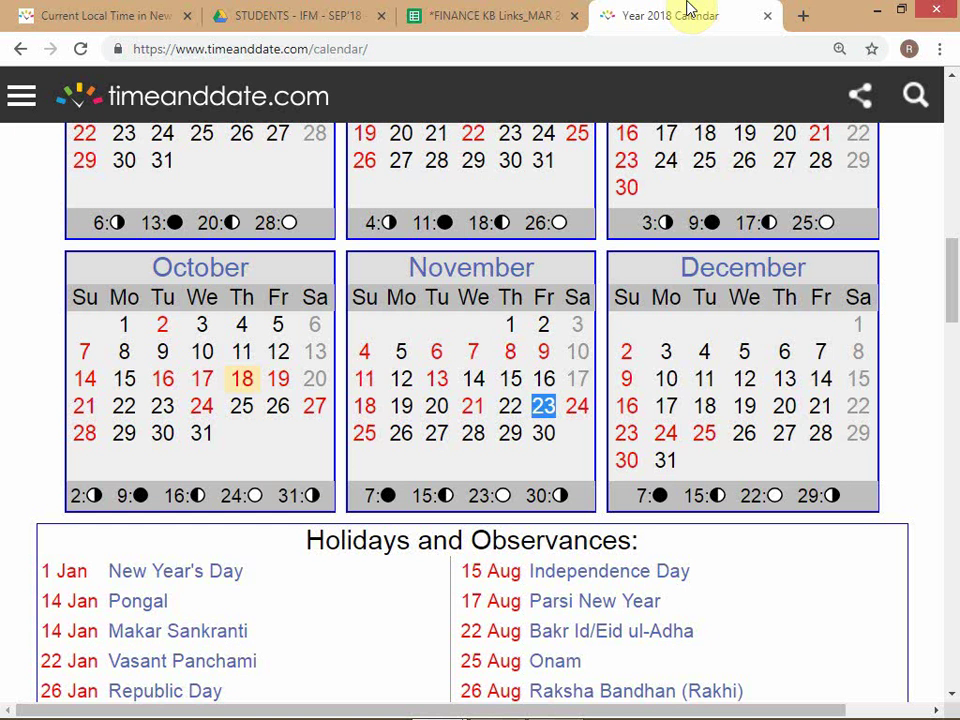
key(alt+Tab)
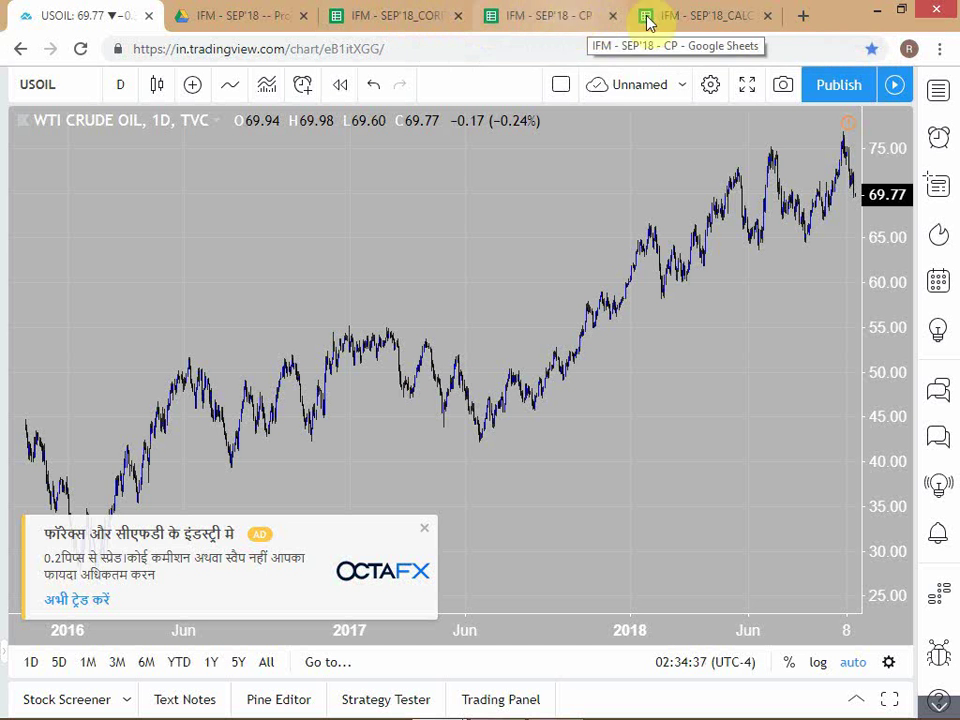
click(683, 18)
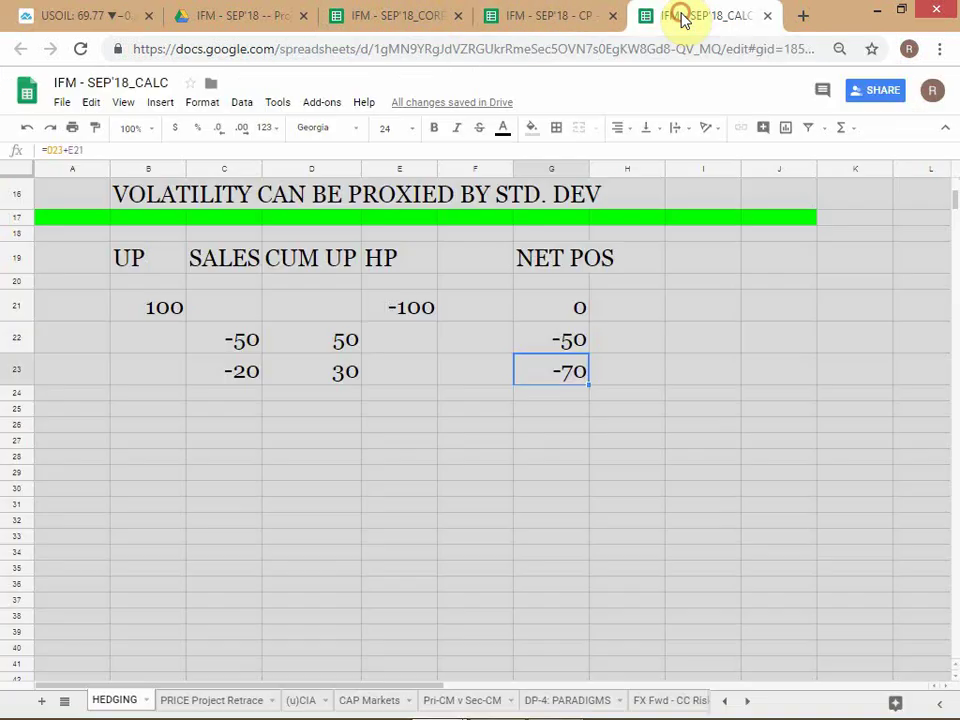
Step: Change the first sales figure in C22 to 0
click(191, 479)
click(290, 316)
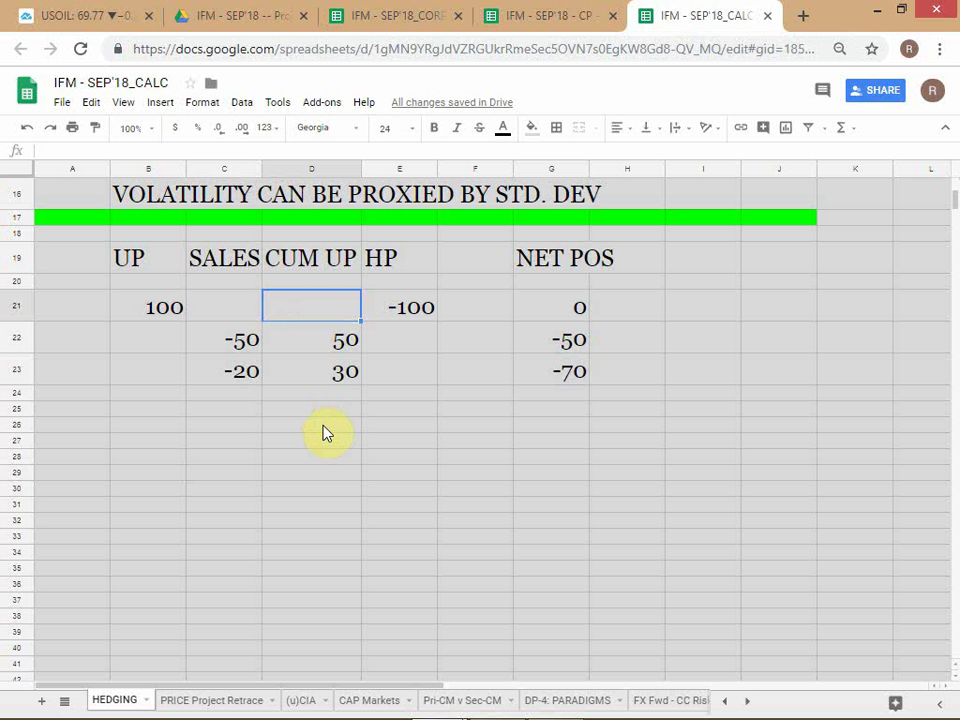
key(Right)
key(Right)
key(Right)
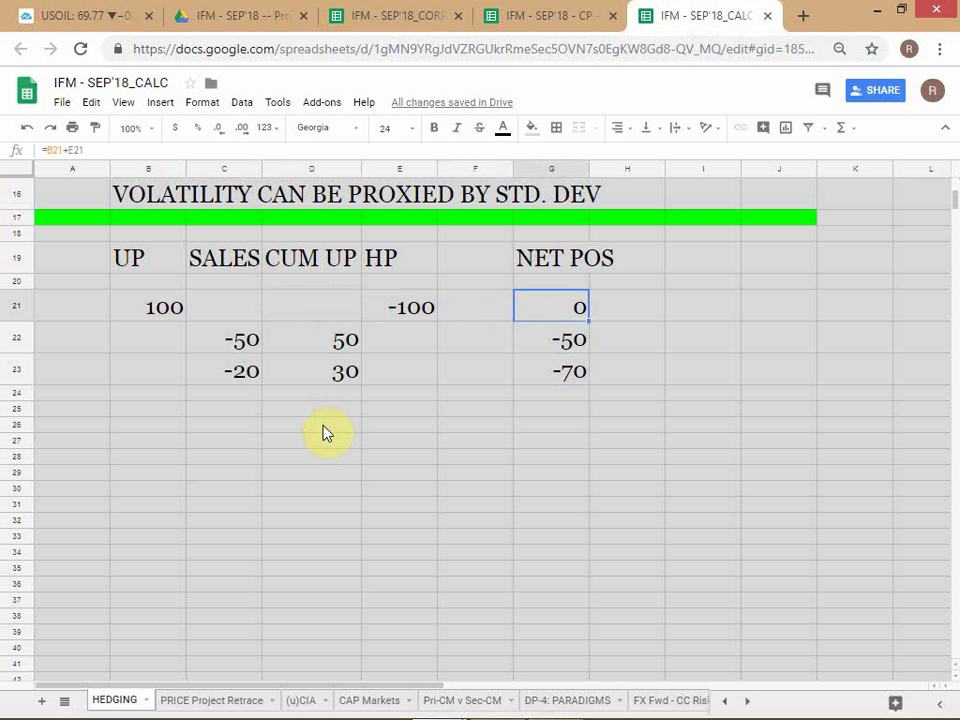
key(Down)
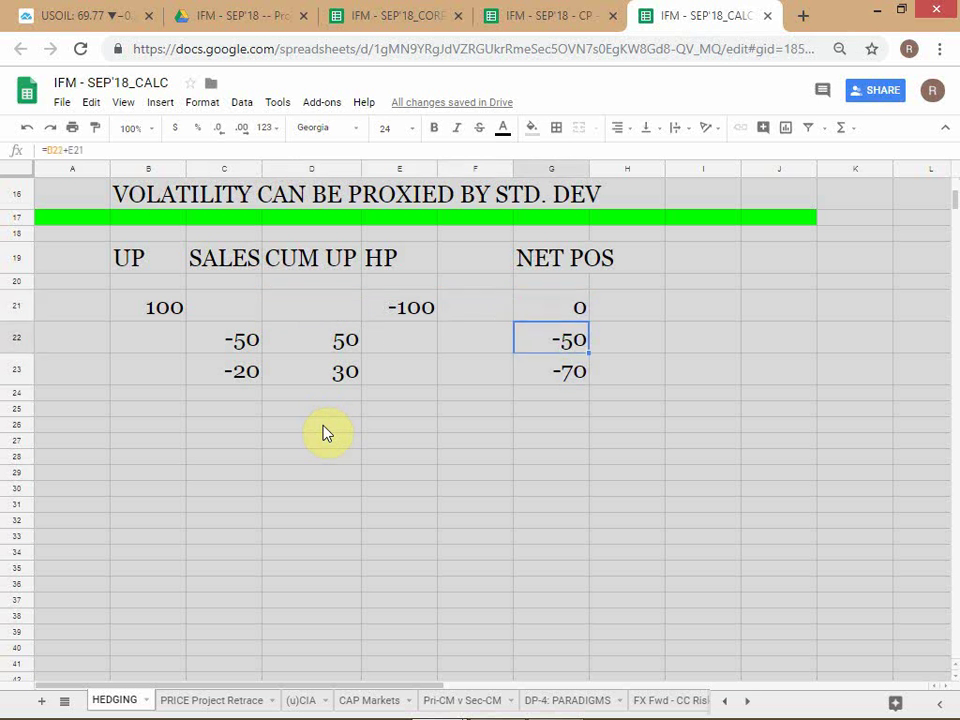
key(Left)
key(Left)
key(Left)
key(Left)
key(Left)
key(Right)
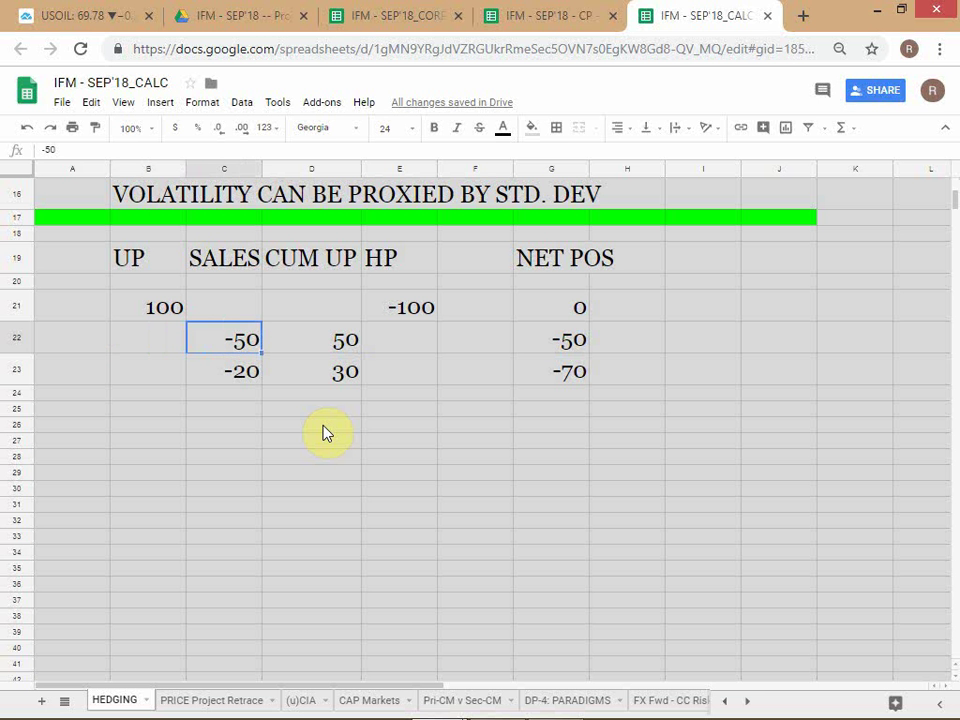
text(0)
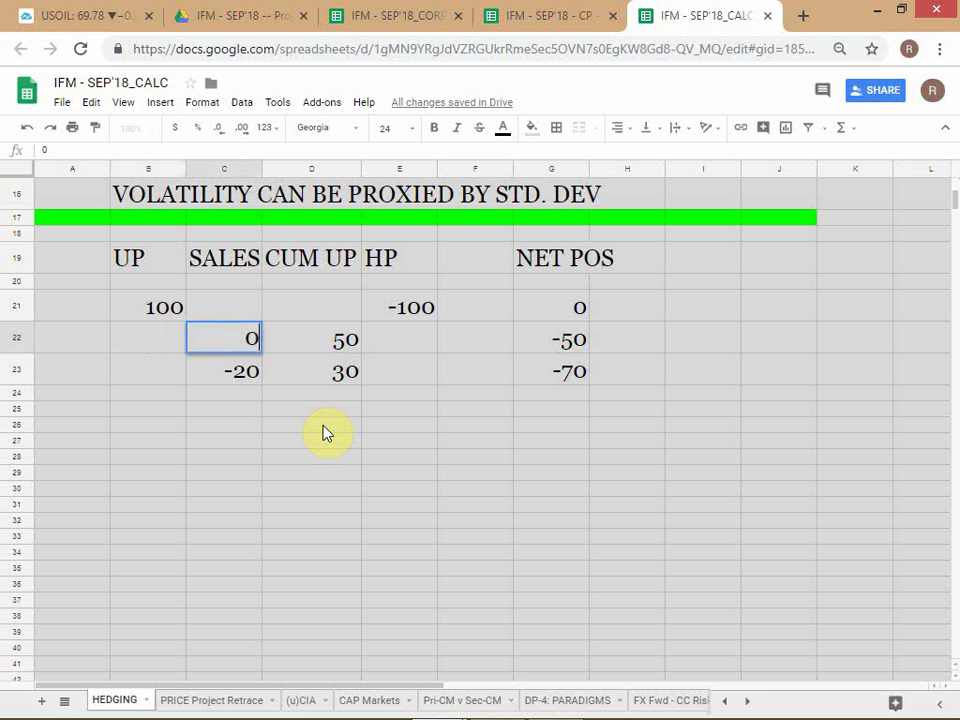
key(Return)
key(Up)
key(Right)
key(Right)
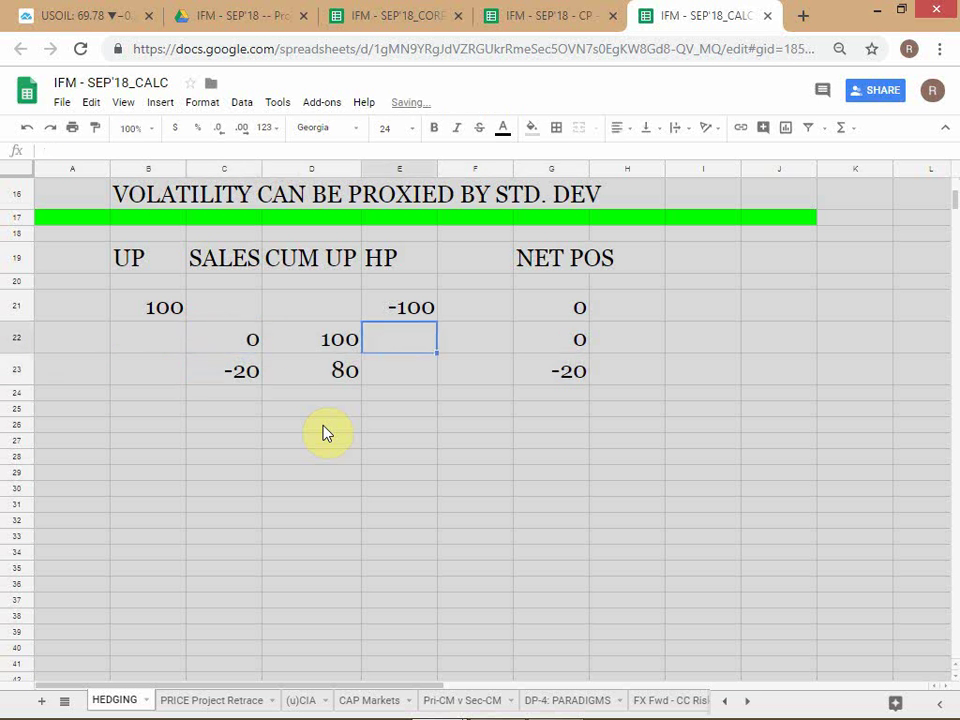
Step: Insert a new column to the left of column F in the hedging table
key(Right)
key(Up)
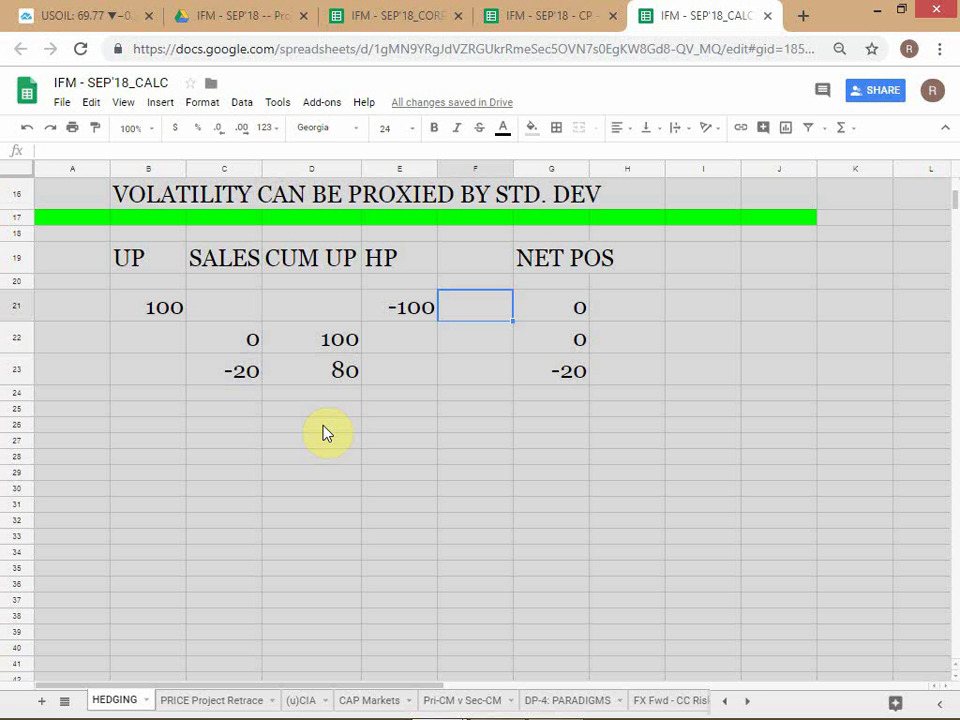
key(Right)
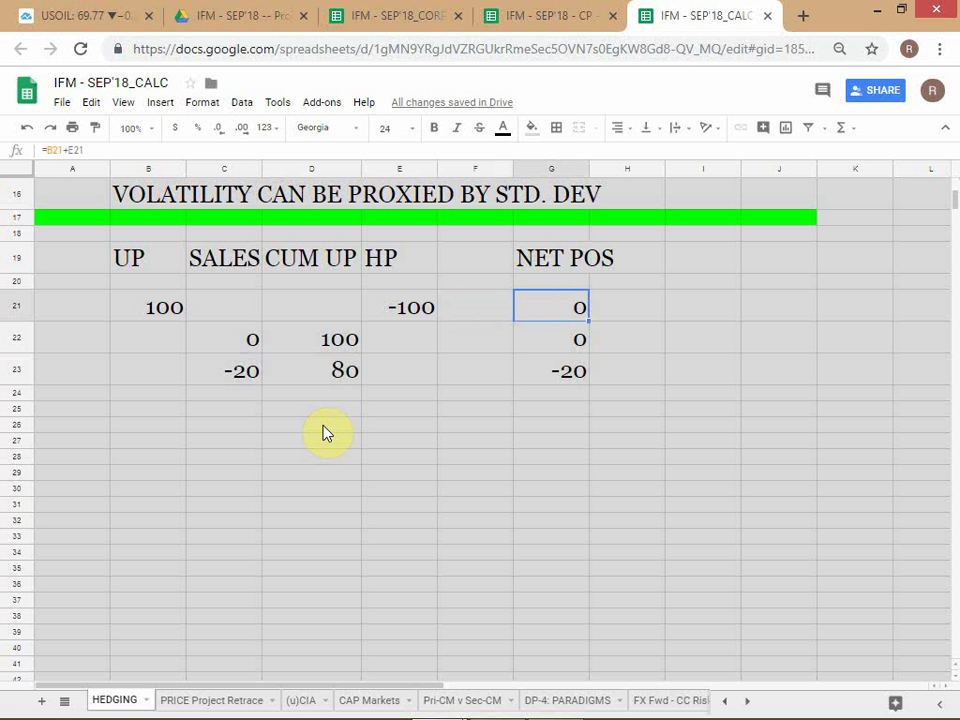
click(478, 314)
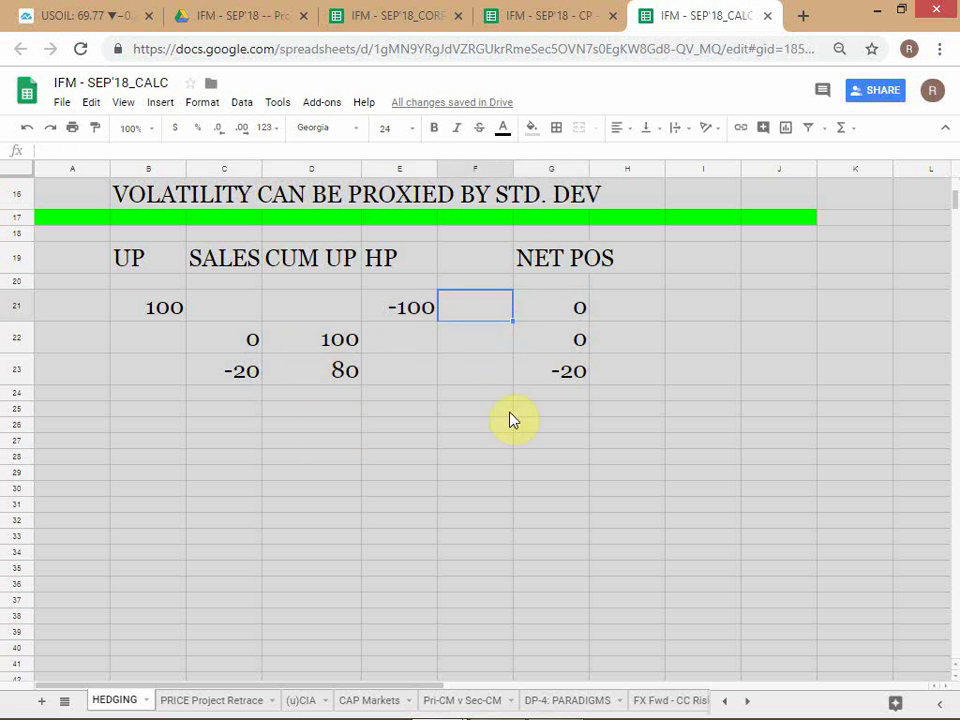
click(163, 106)
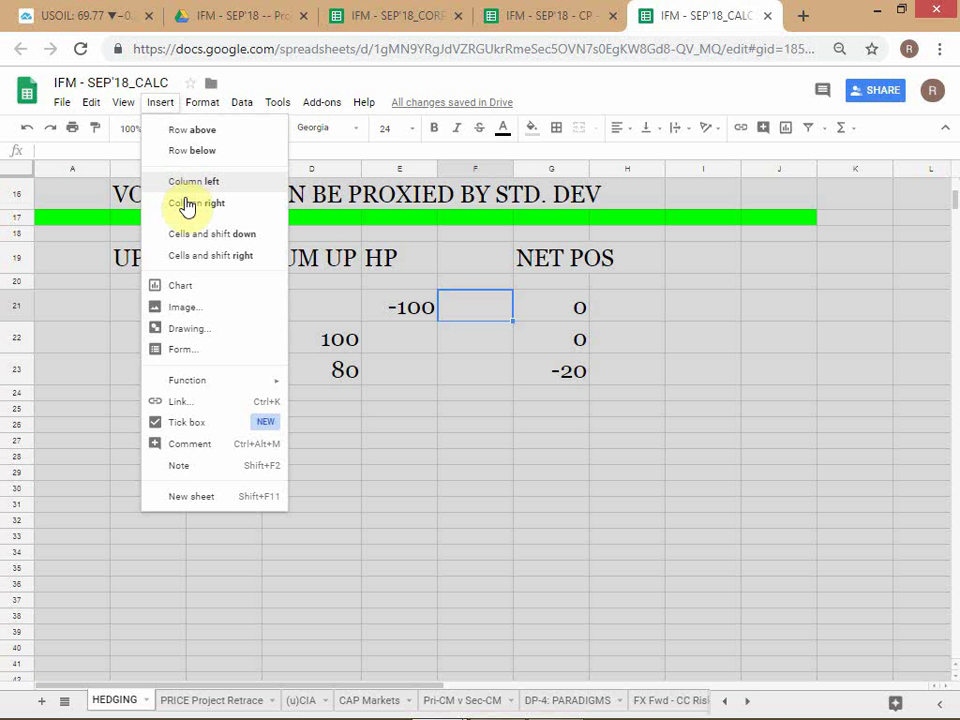
click(193, 192)
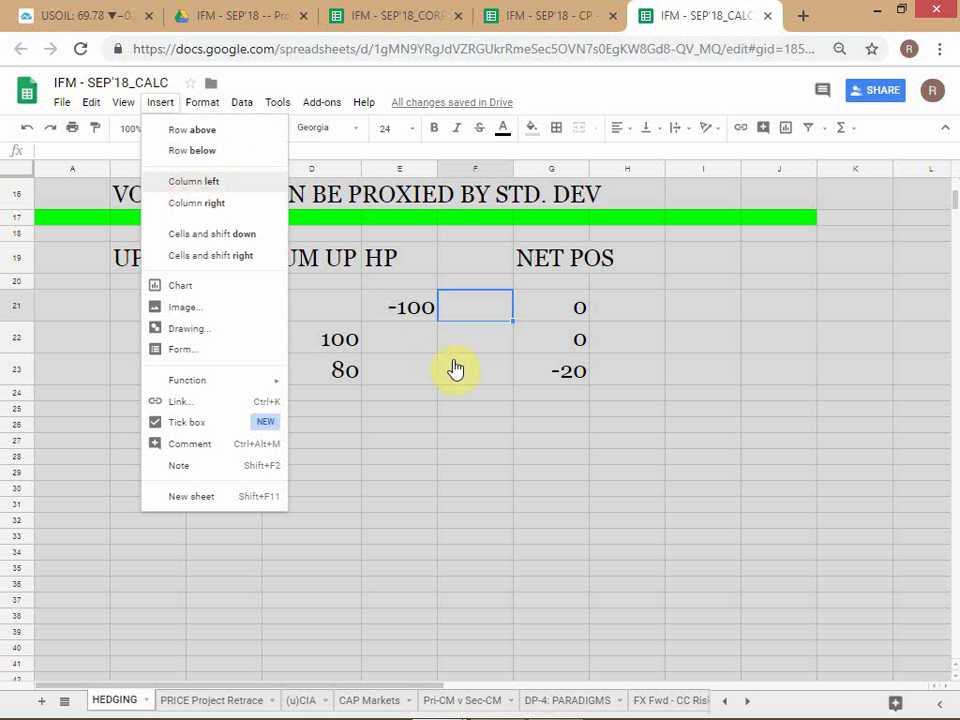
Step: Enter the heading CUM HP in F19 and widen column F to fit it
click(476, 281)
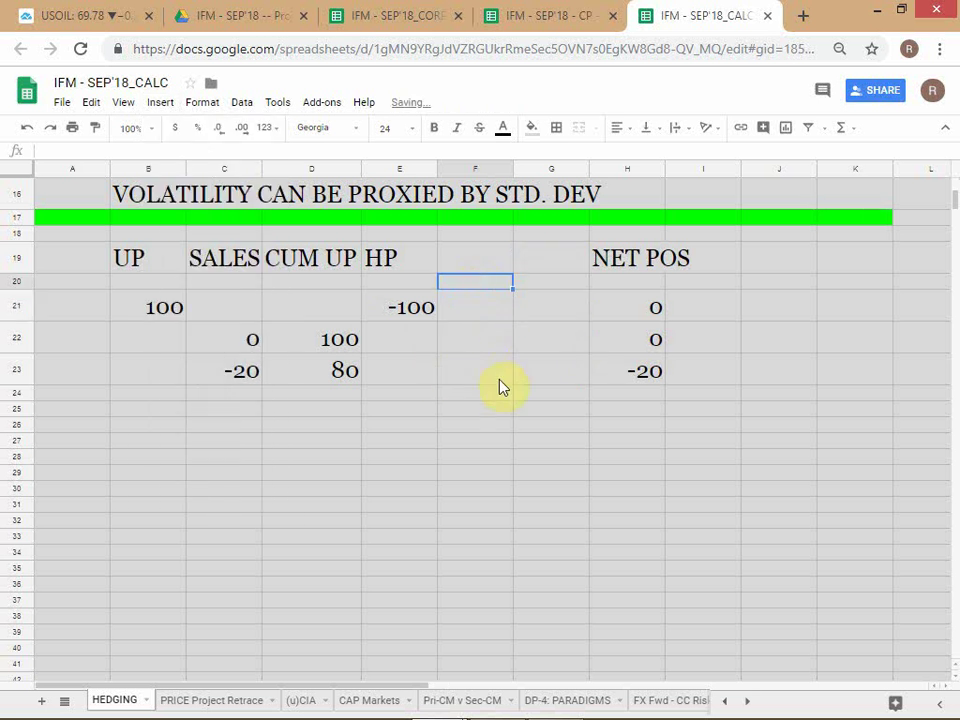
key(Up)
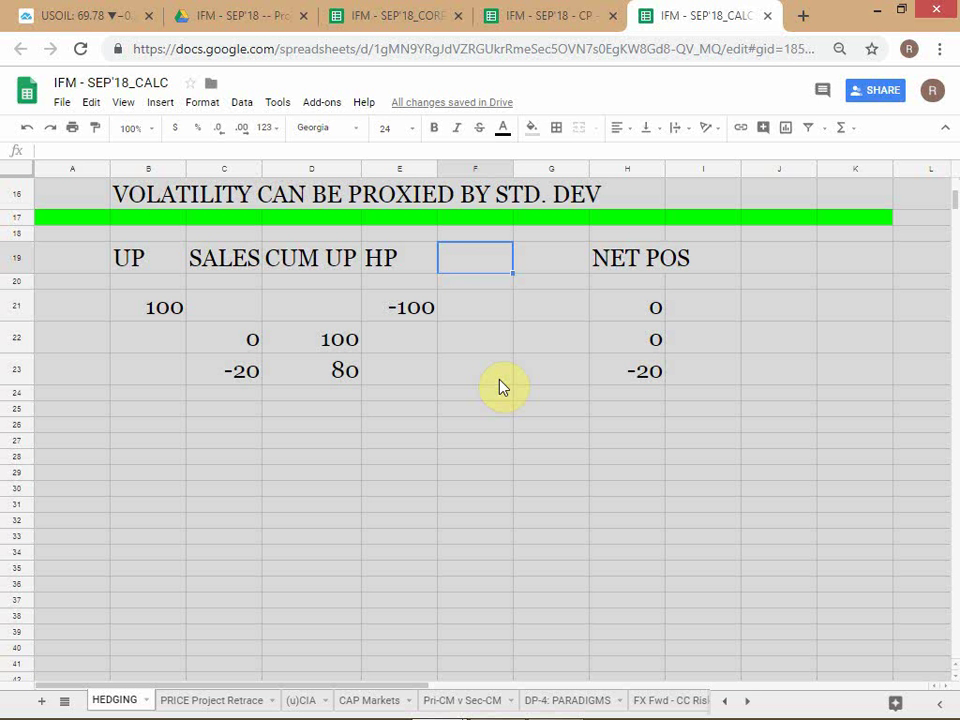
text(CUM J)
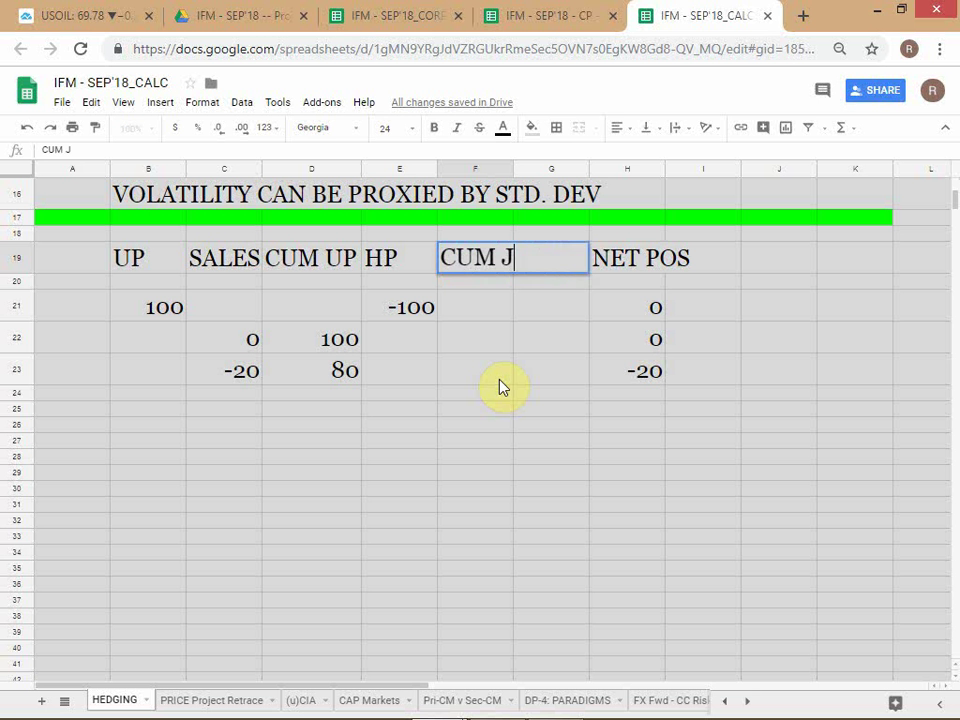
key(BackSpace)
text(HP)
key(Return)
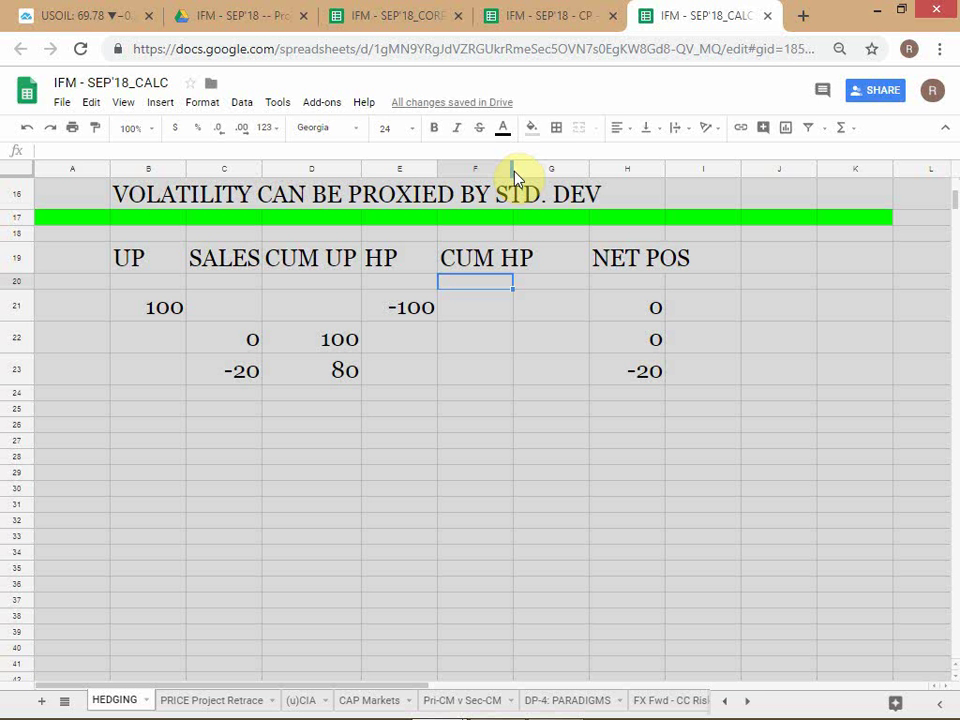
drag(513, 172, 535, 185)
Step: Move the CUM HP heading from F19 to G19 and enter HT as the heading in F19
click(488, 313)
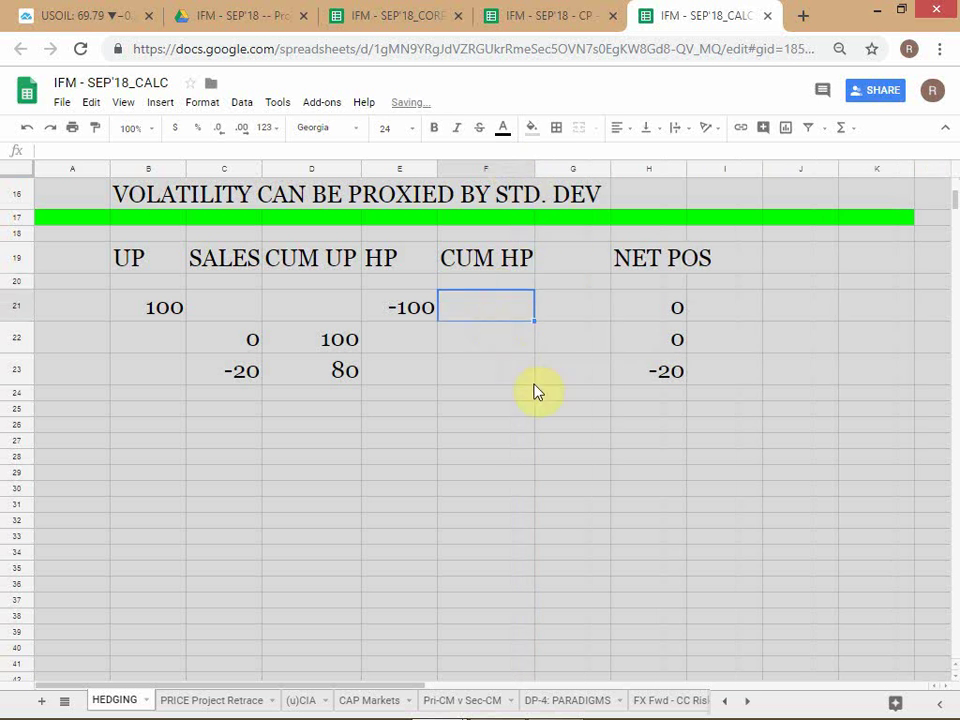
key(Down)
key(Up)
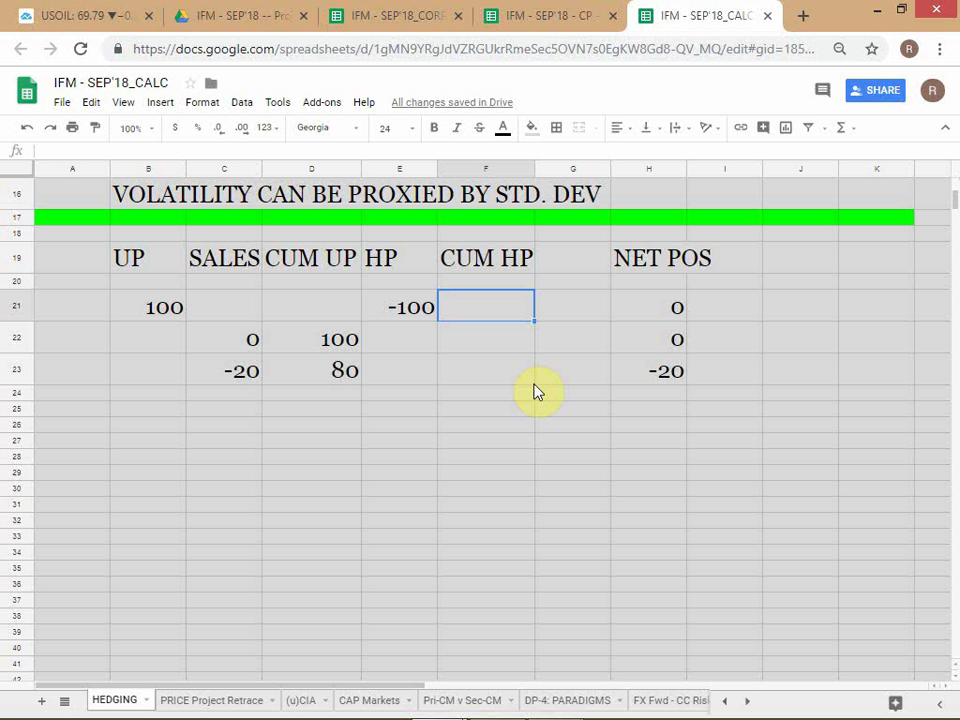
key(Up)
key(Up)
key(ctrl+c)
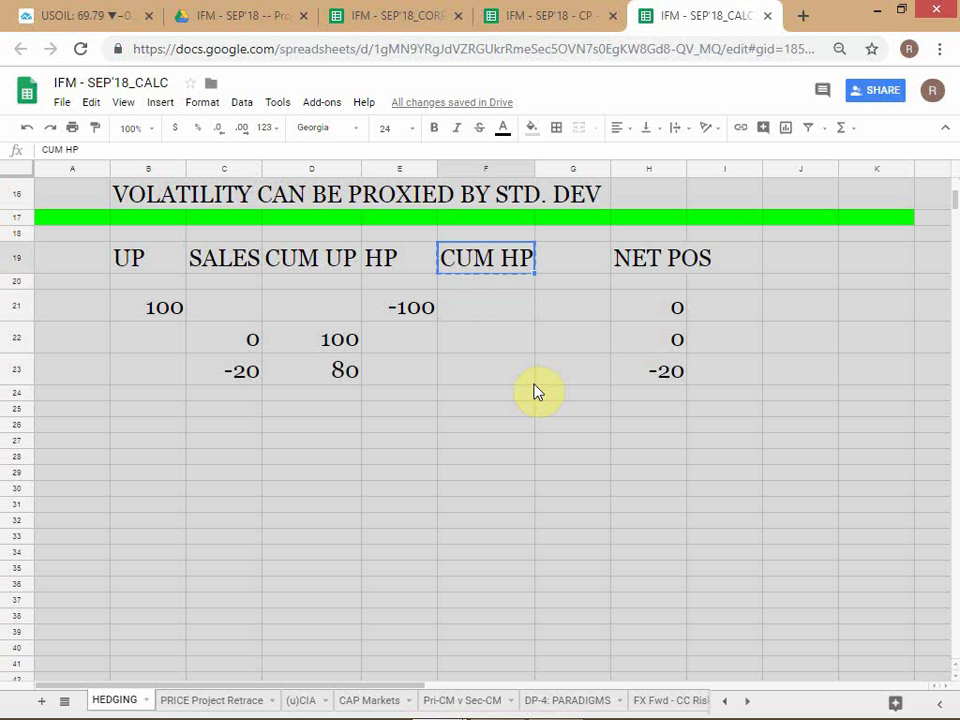
key(Delete)
key(Right)
key(ctrl+v)
key(Left)
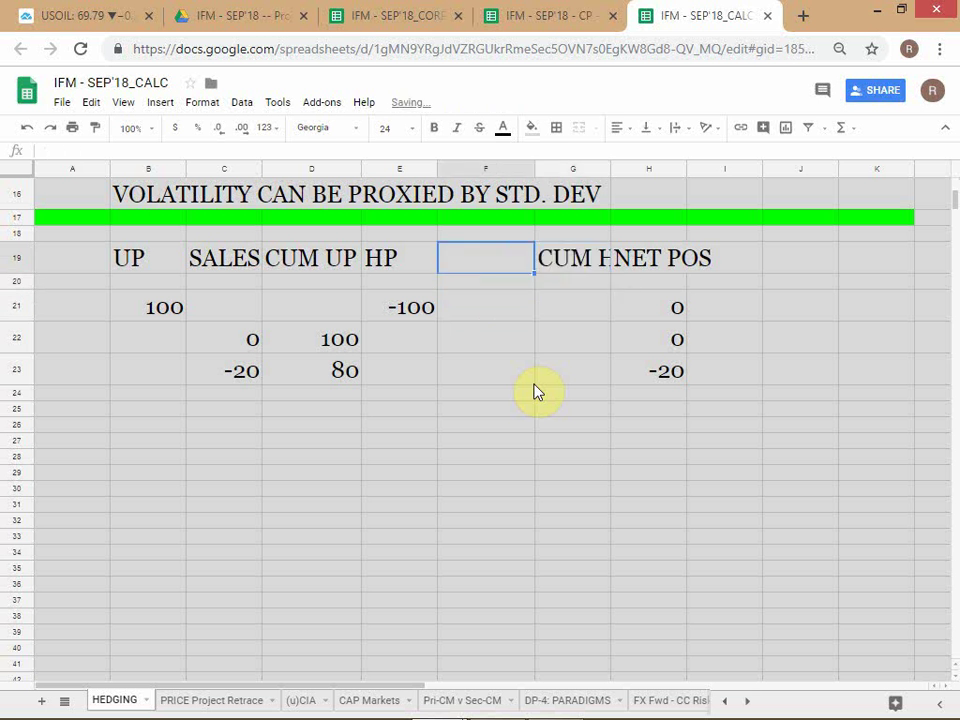
text(HT)
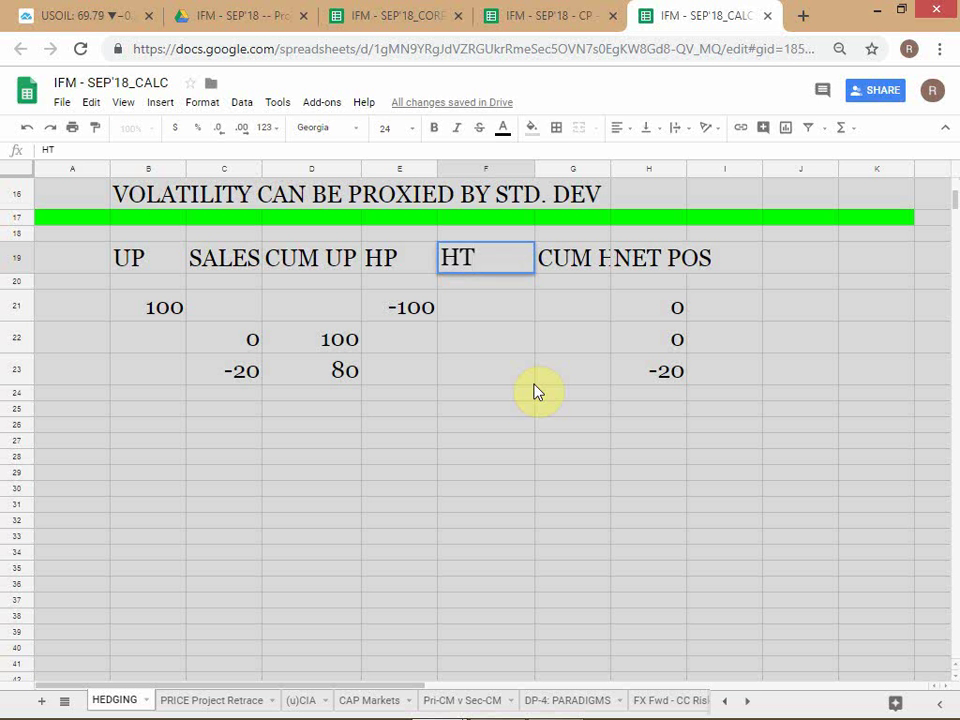
key(Return)
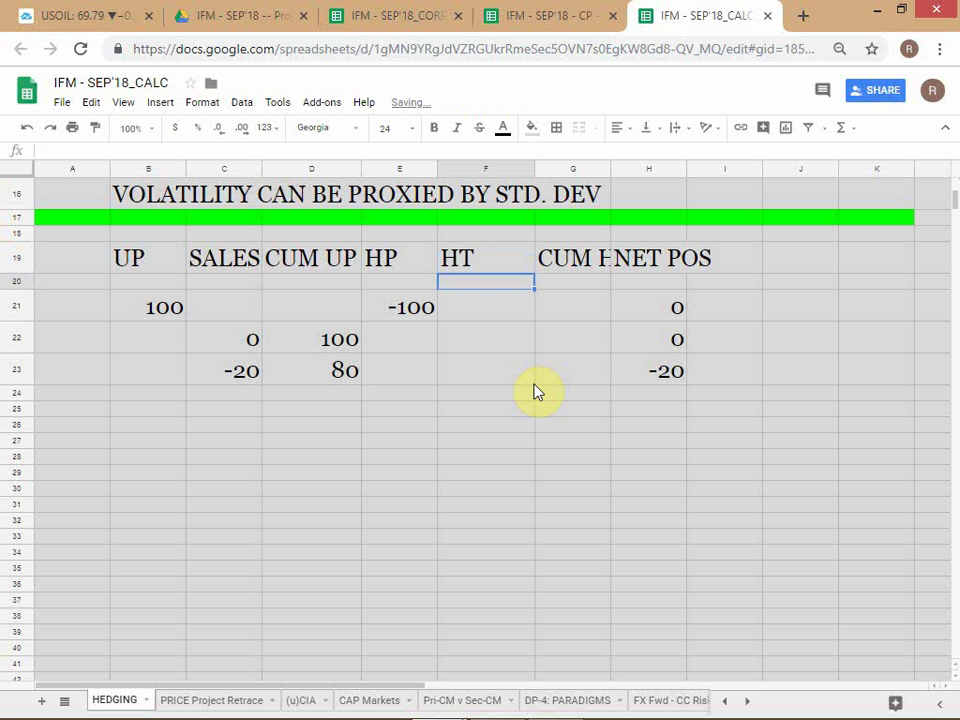
Step: Enter a value of +50 under the HT heading in F21
key(Down)
key(Down)
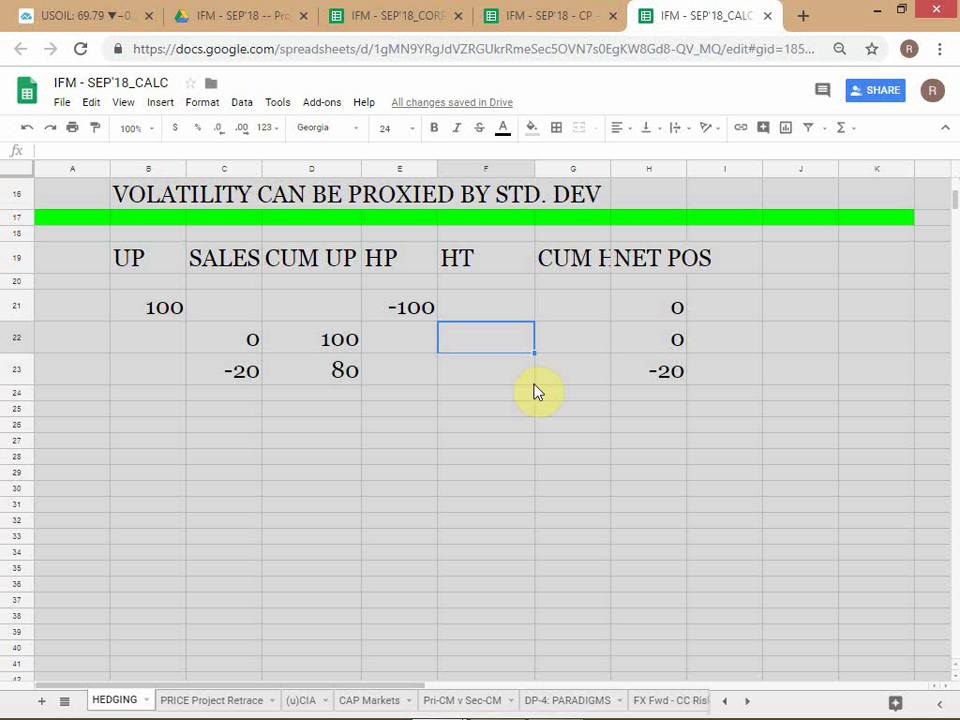
key(Up)
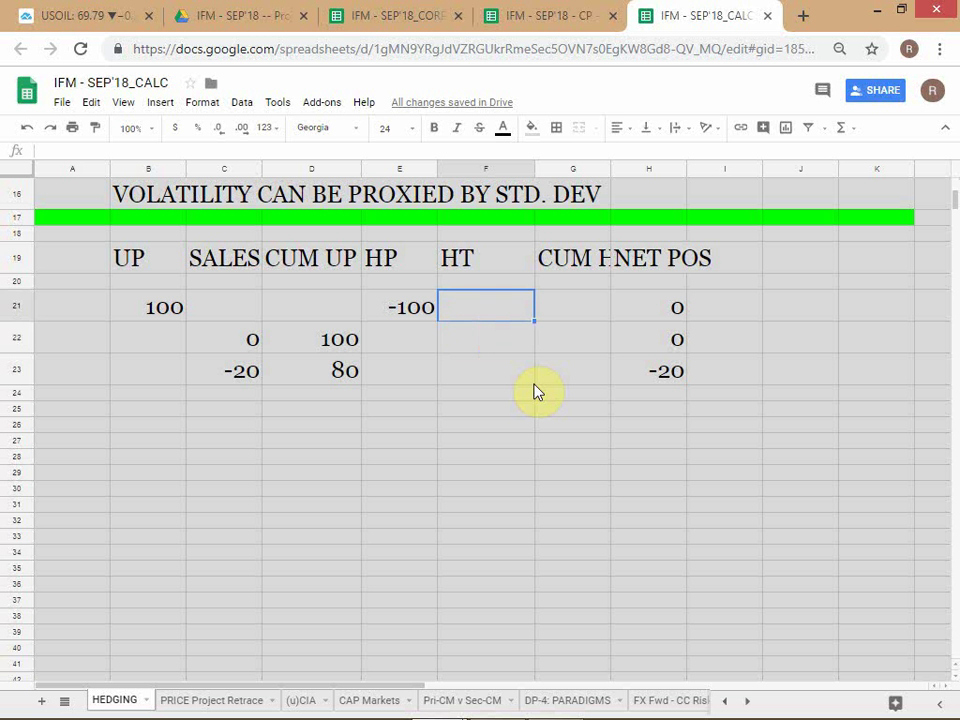
text(-)
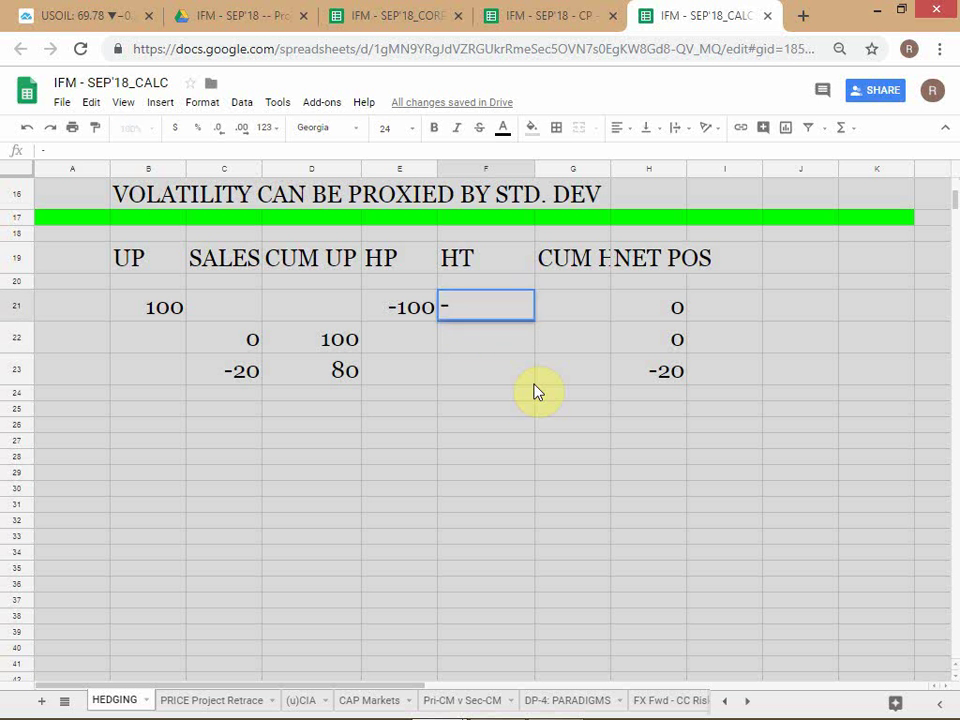
key(BackSpace)
text(+5)
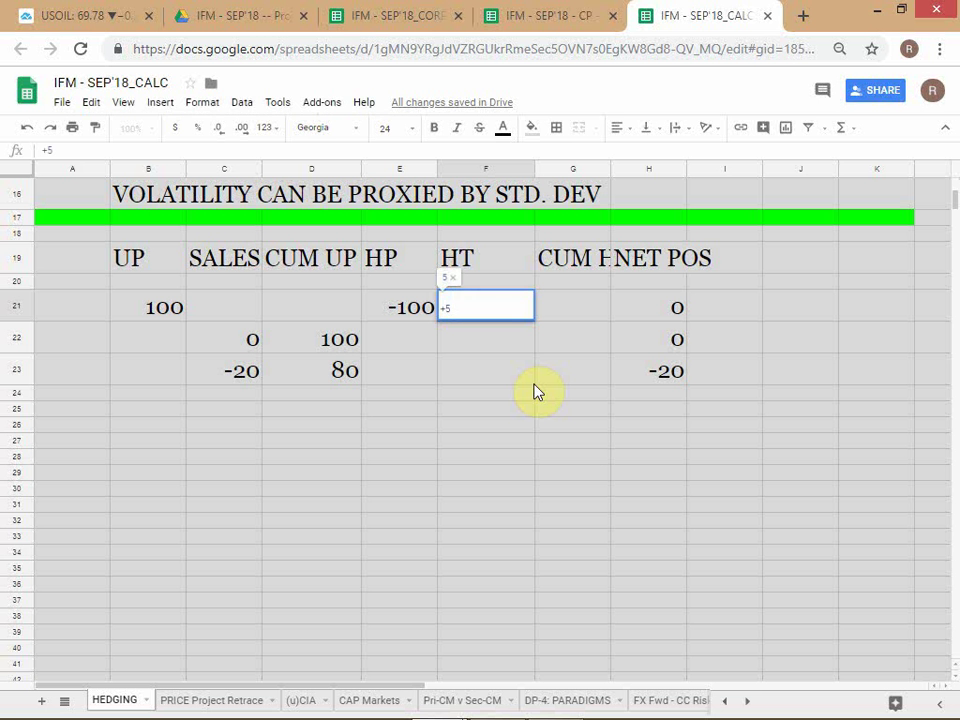
key(Escape)
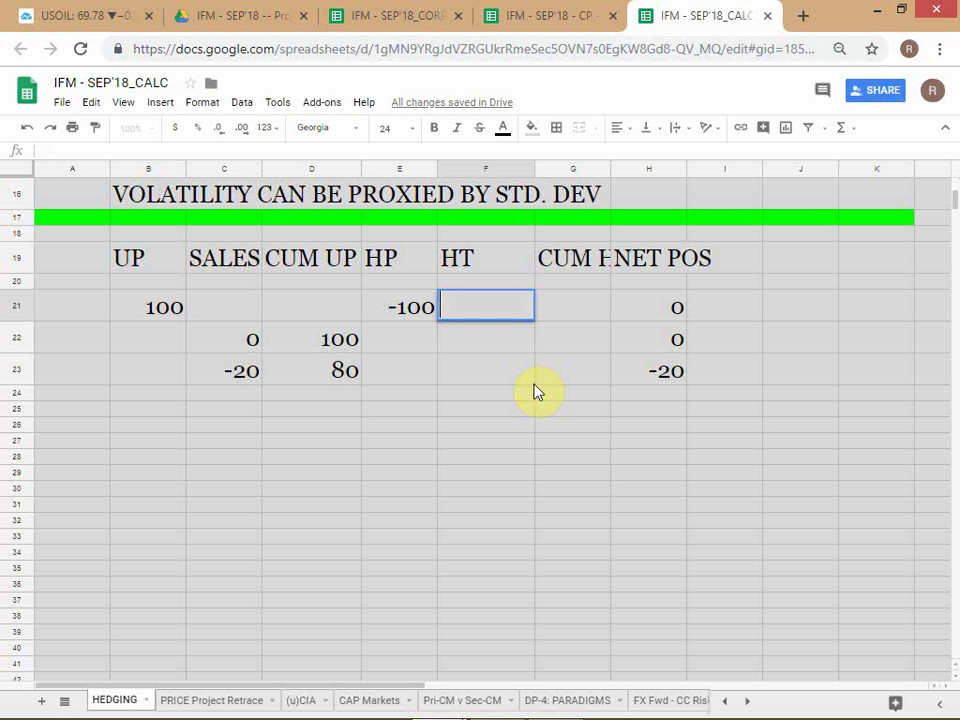
text(+50)
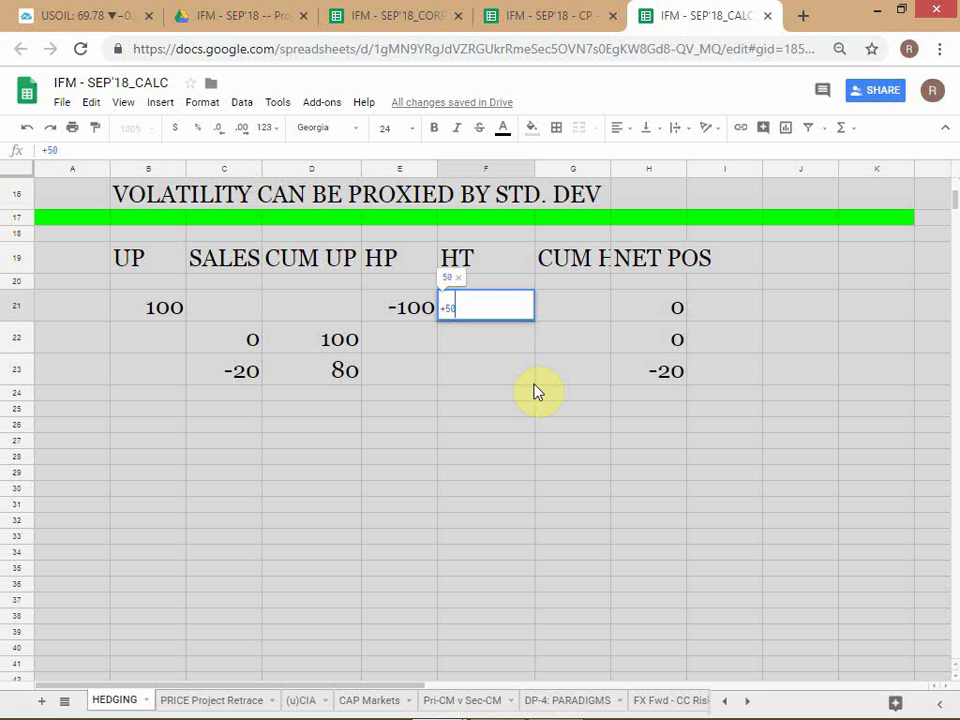
key(Return)
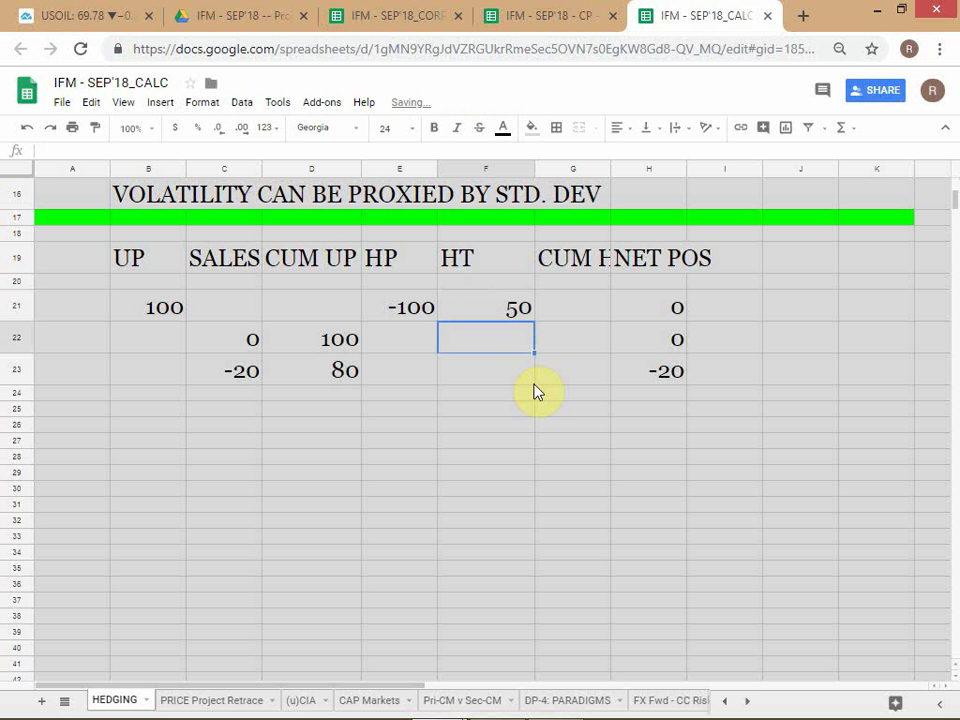
Step: Extend the net position formula in H21 to include the HT value, making it =B21+E21+F21
key(Up)
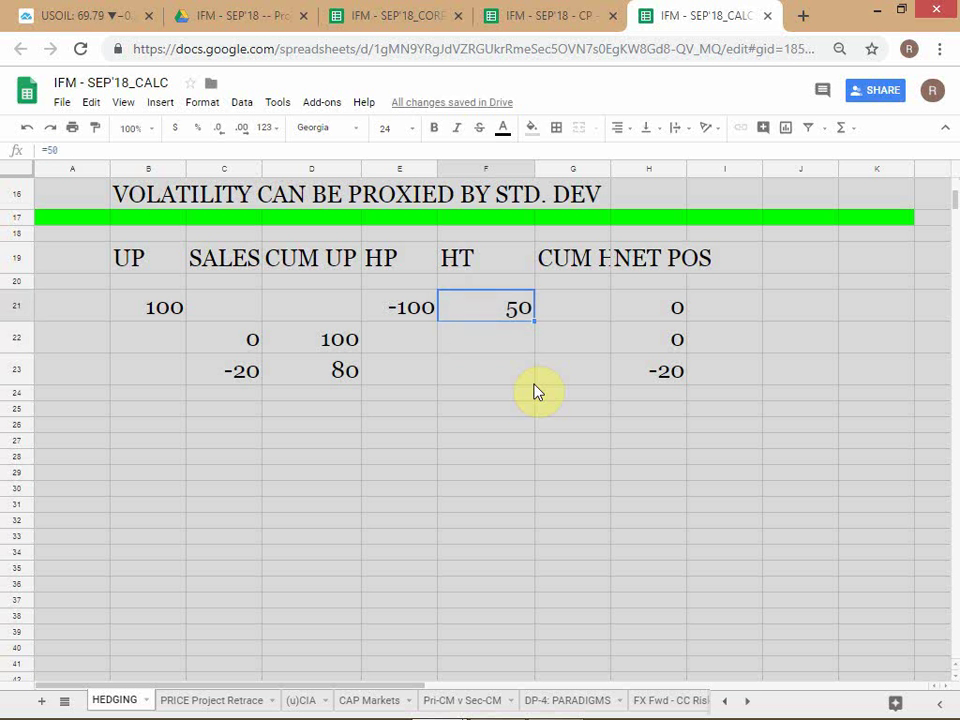
key(Right)
key(Right)
key(Left)
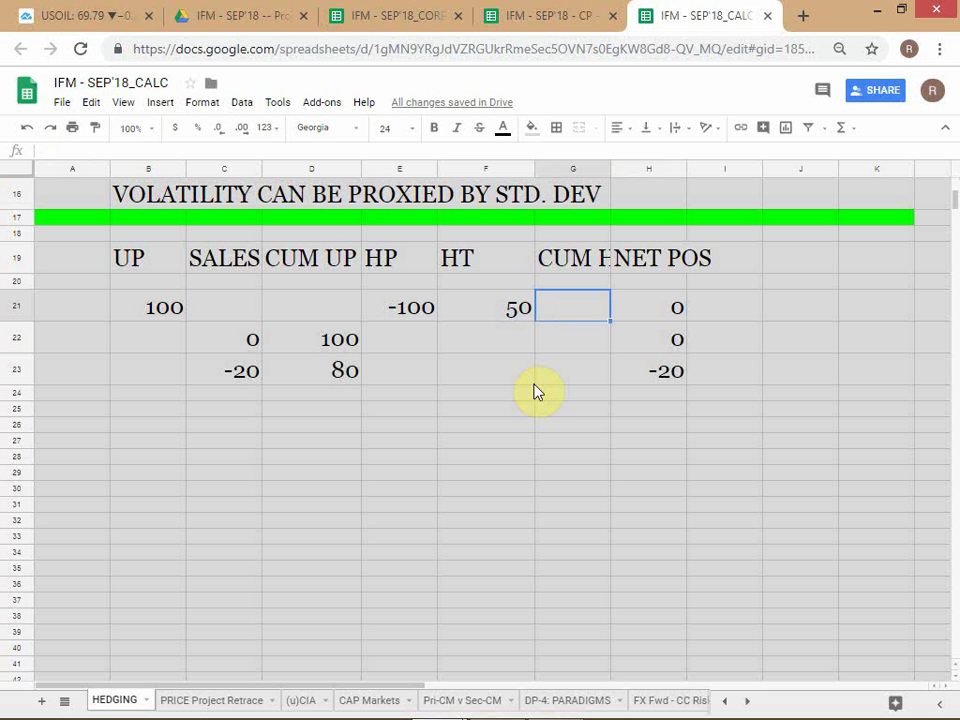
key(Right)
key(Left)
key(Right)
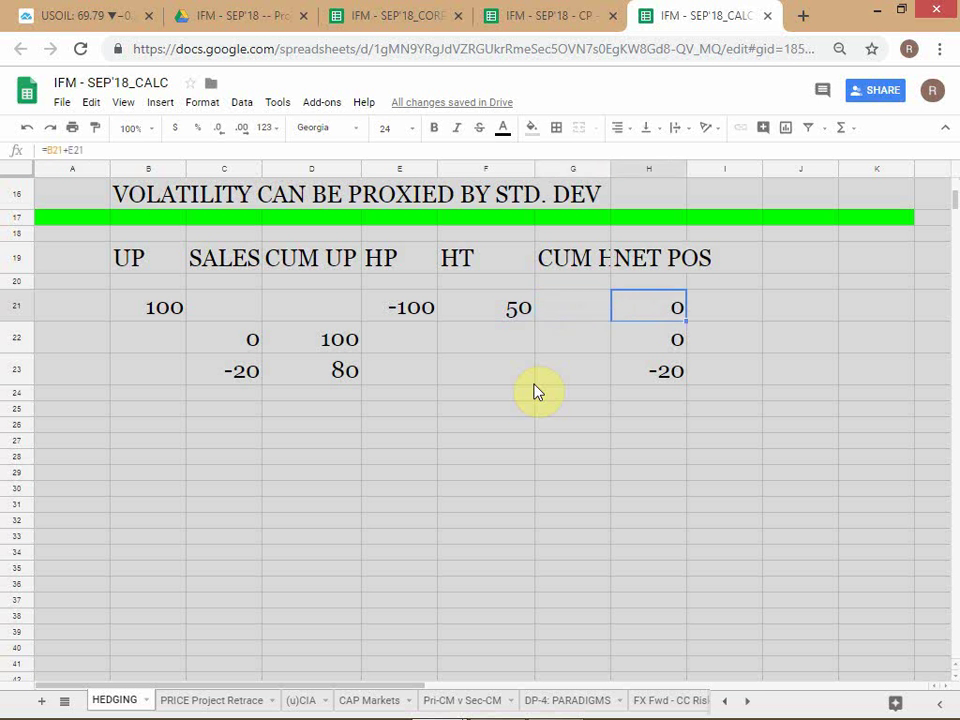
key(F2)
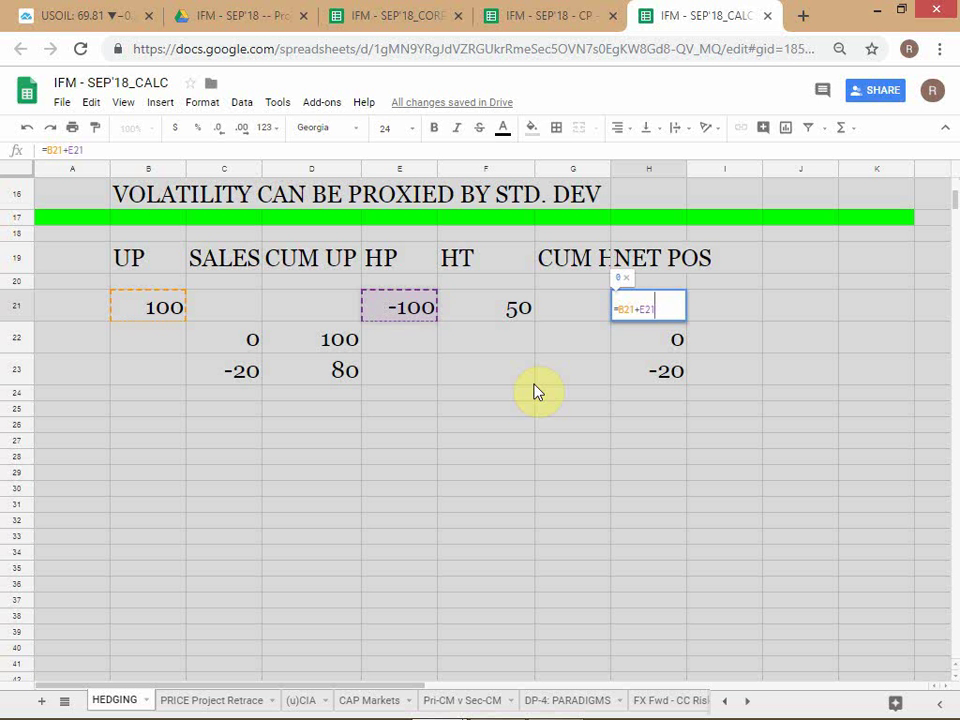
text(-)
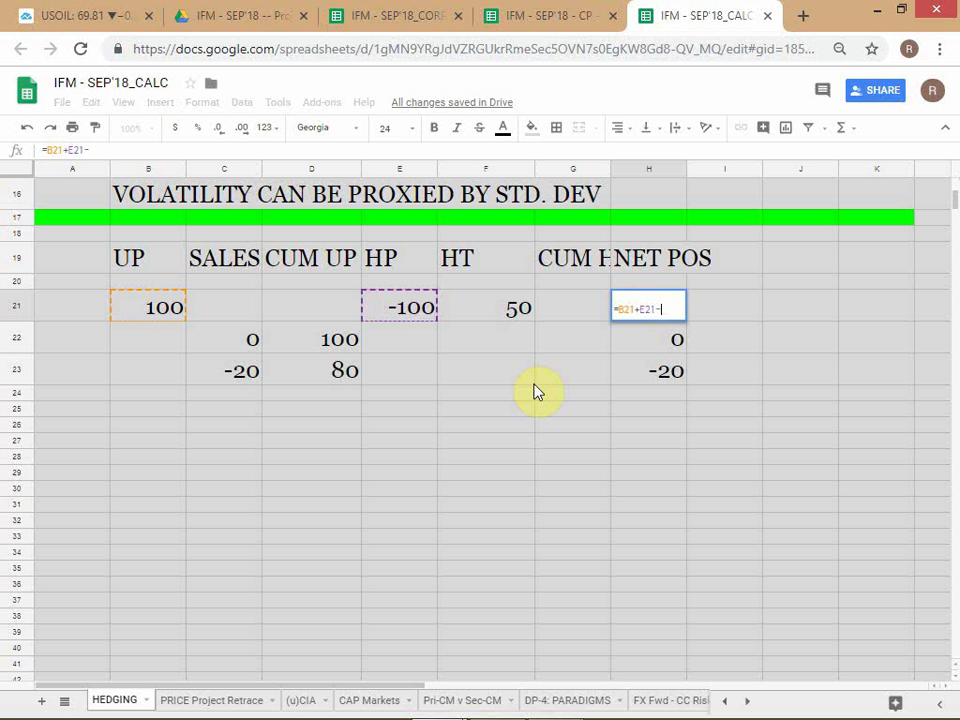
key(BackSpace)
text(+)
key(Left)
key(Left)
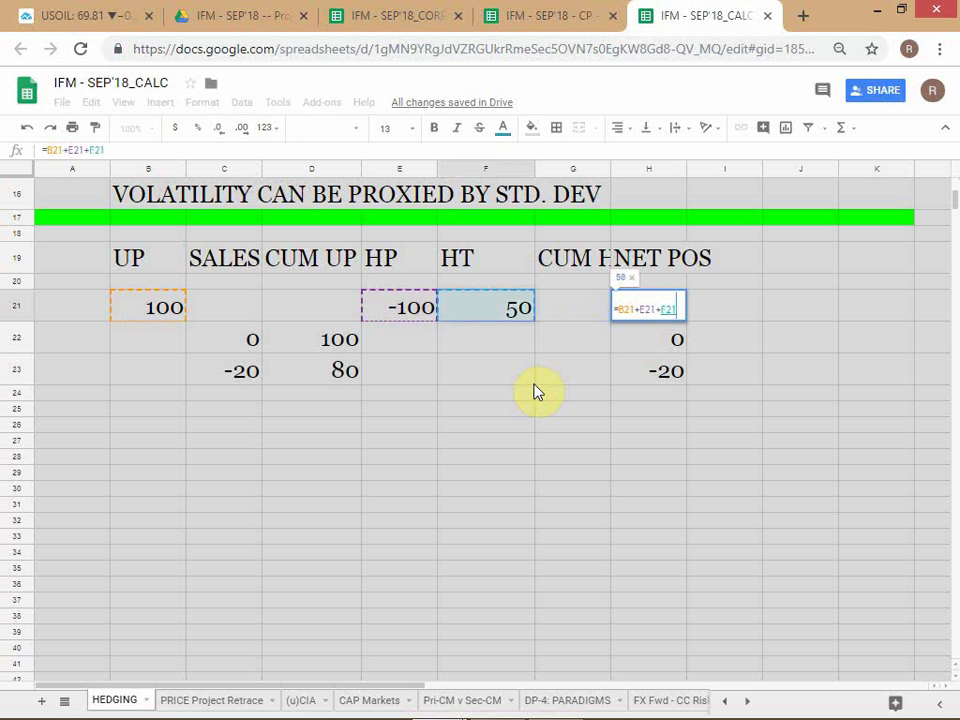
key(Return)
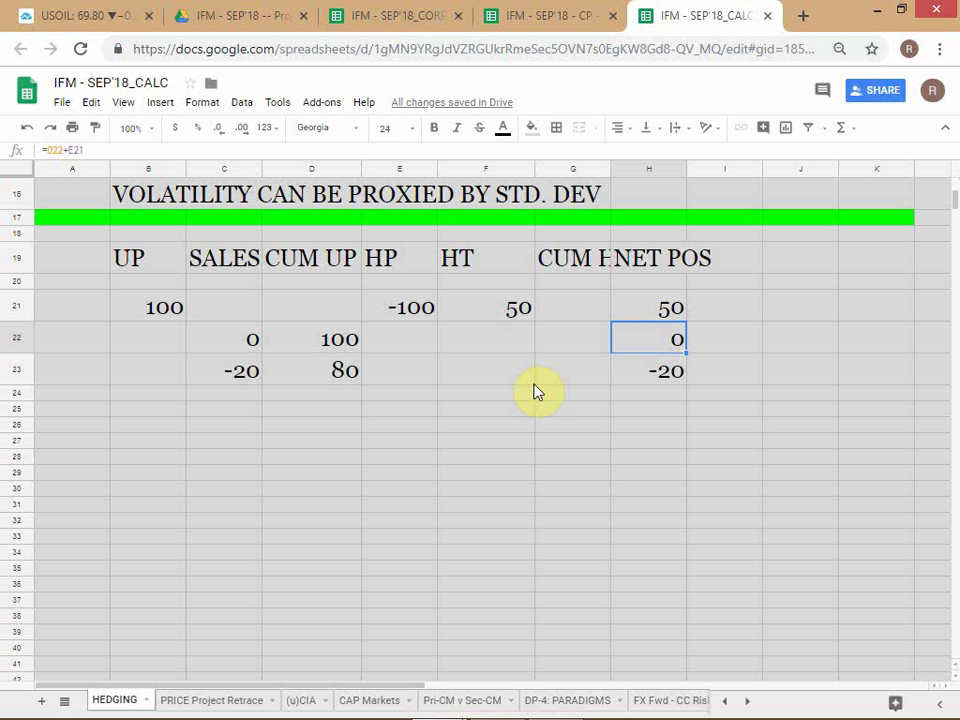
Step: Clear the HT value in F21 and enter 50 in F22 instead
key(Up)
key(Left)
key(Left)
key(Delete)
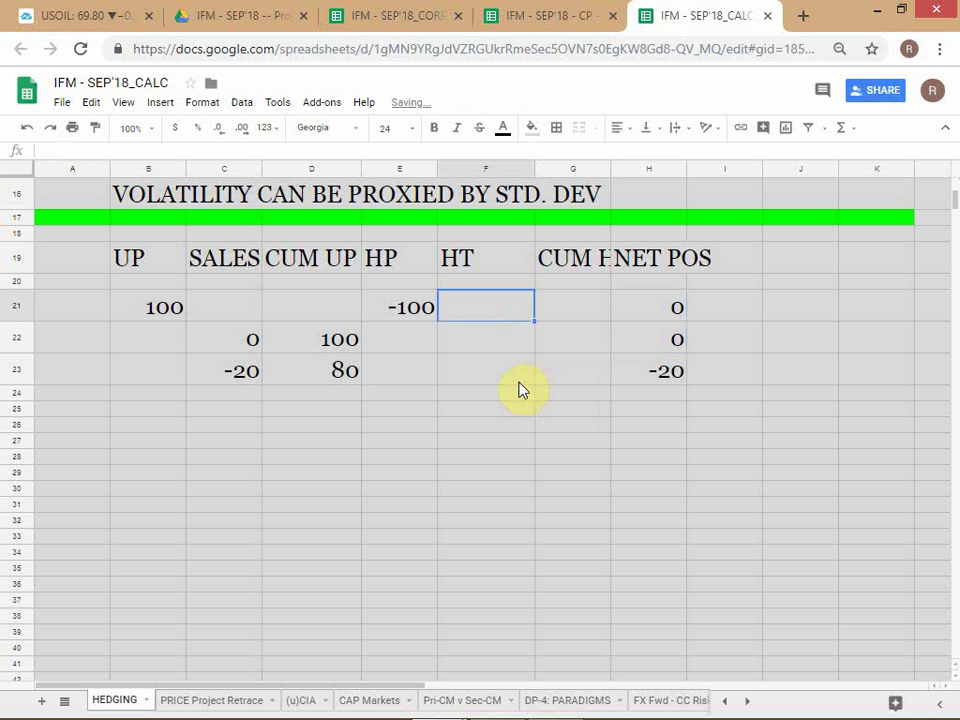
key(Left)
key(Down)
key(Right)
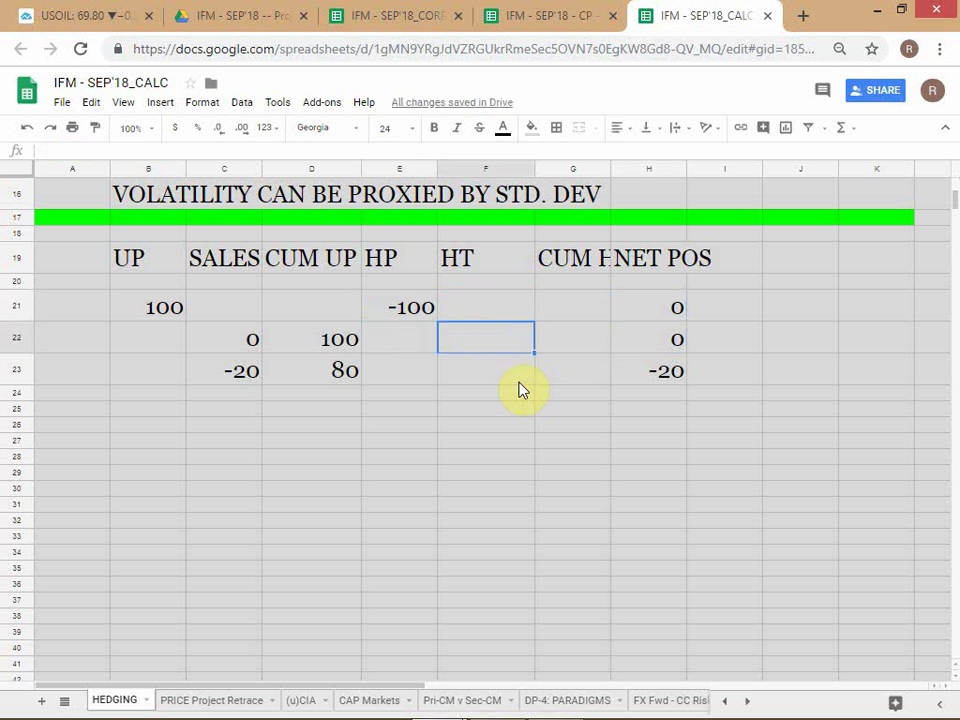
text(50)
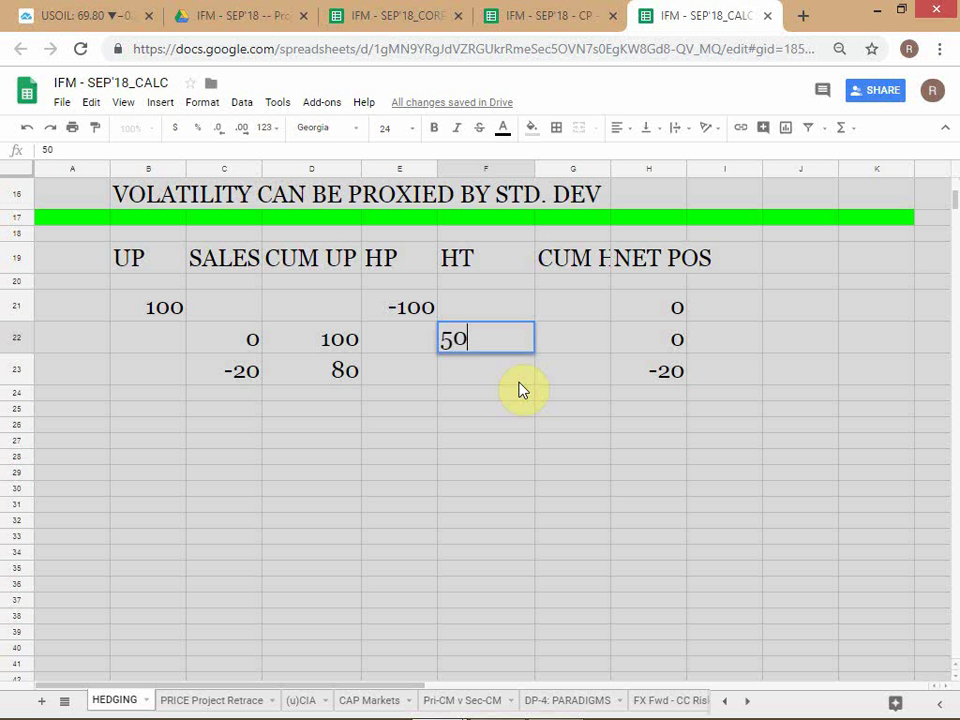
key(Return)
Step: Confirm the HT value of 50 in F22 and enter the CUM HP formula =D22+E21+F22 in G22
key(Up)
key(Right)
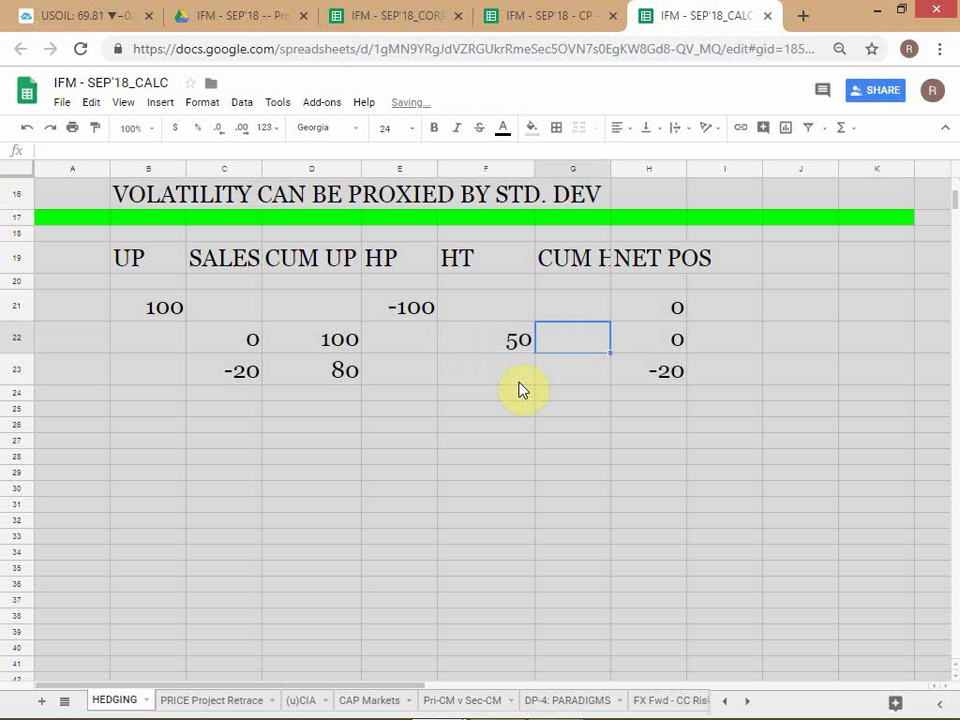
text(=)
key(Left)
key(Left)
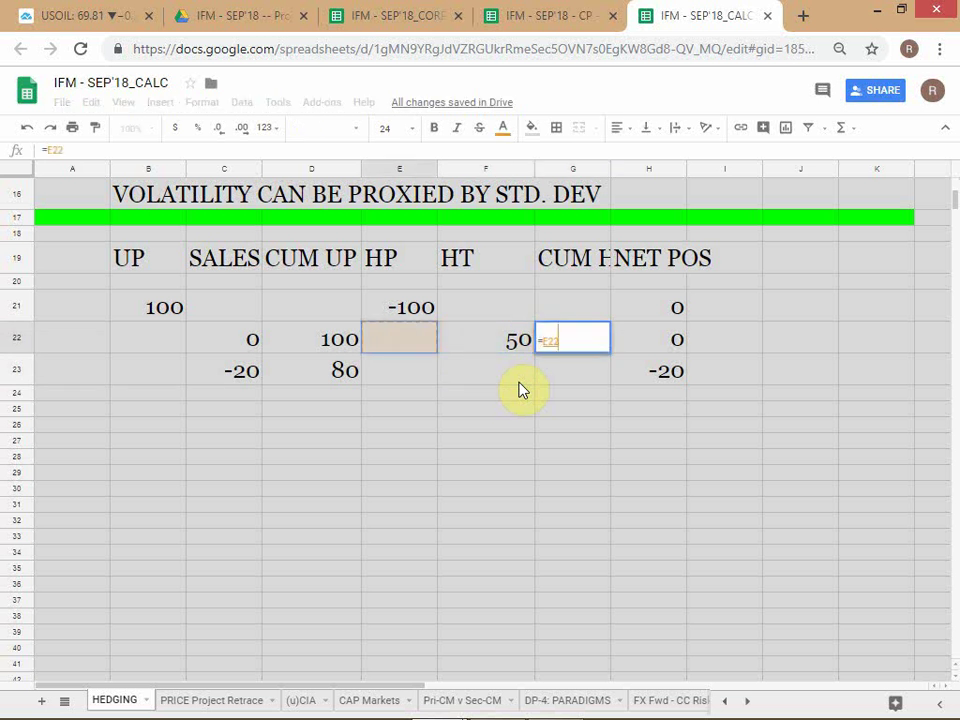
key(Right)
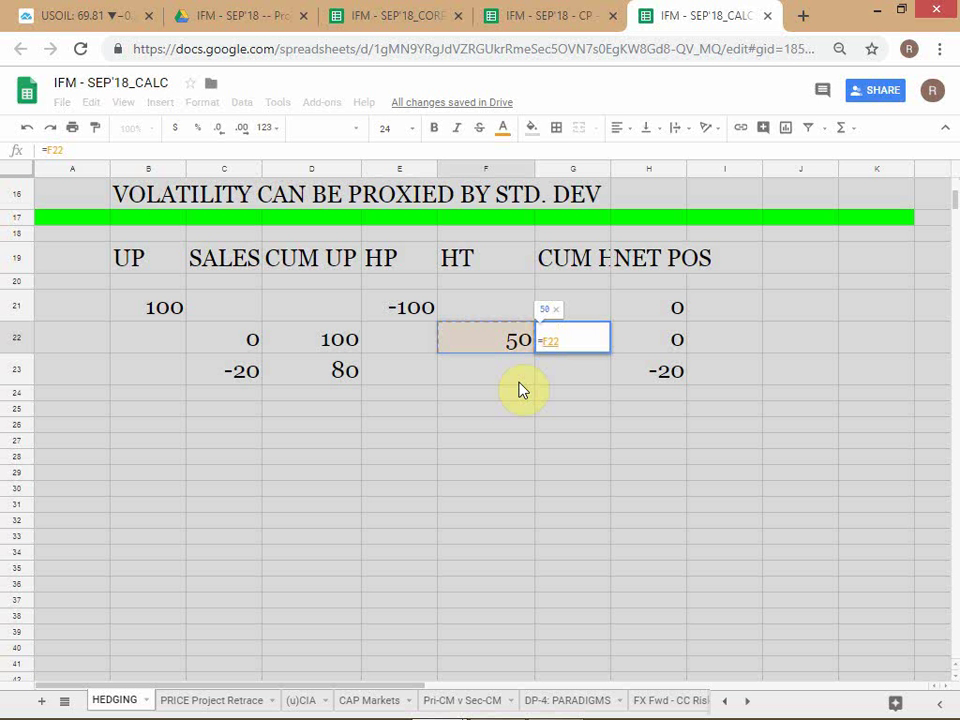
key(Left)
key(Left)
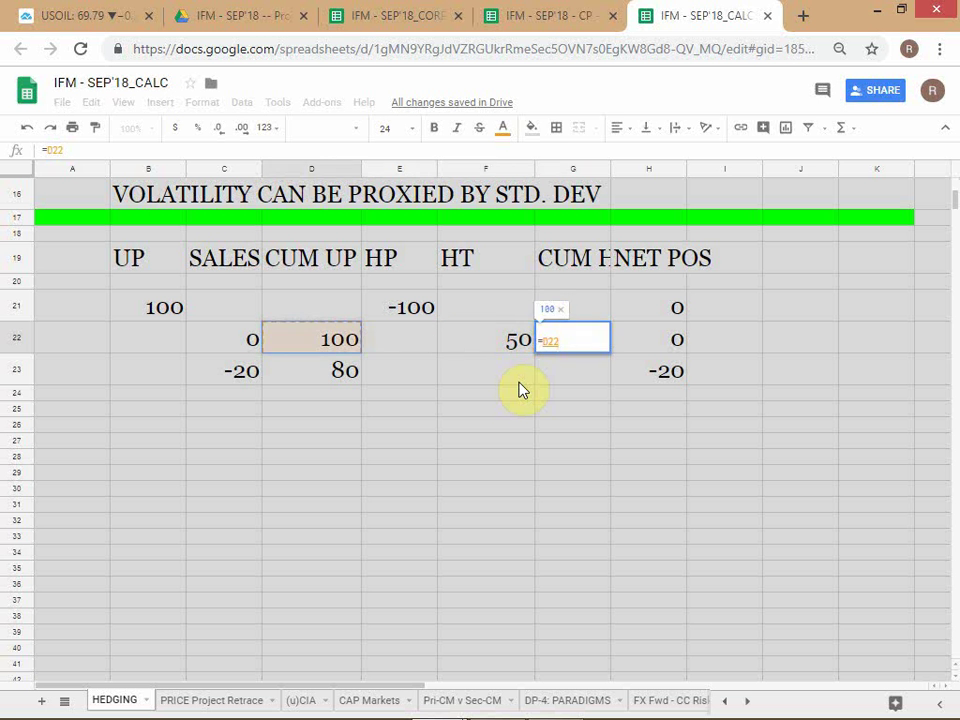
text(+)
key(Up)
key(Left)
key(Left)
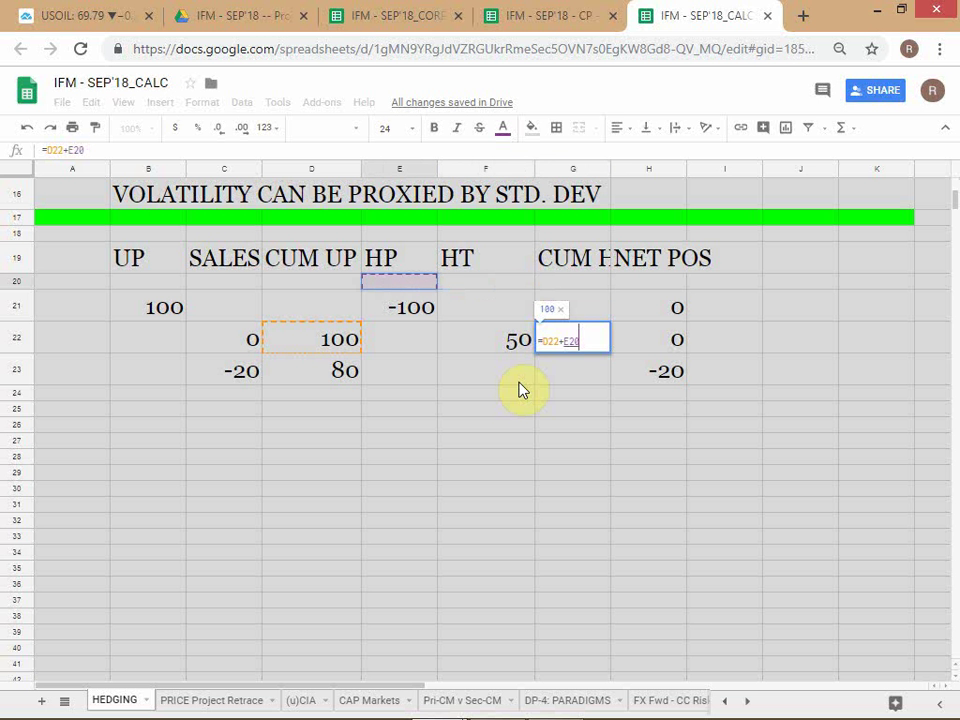
text(+)
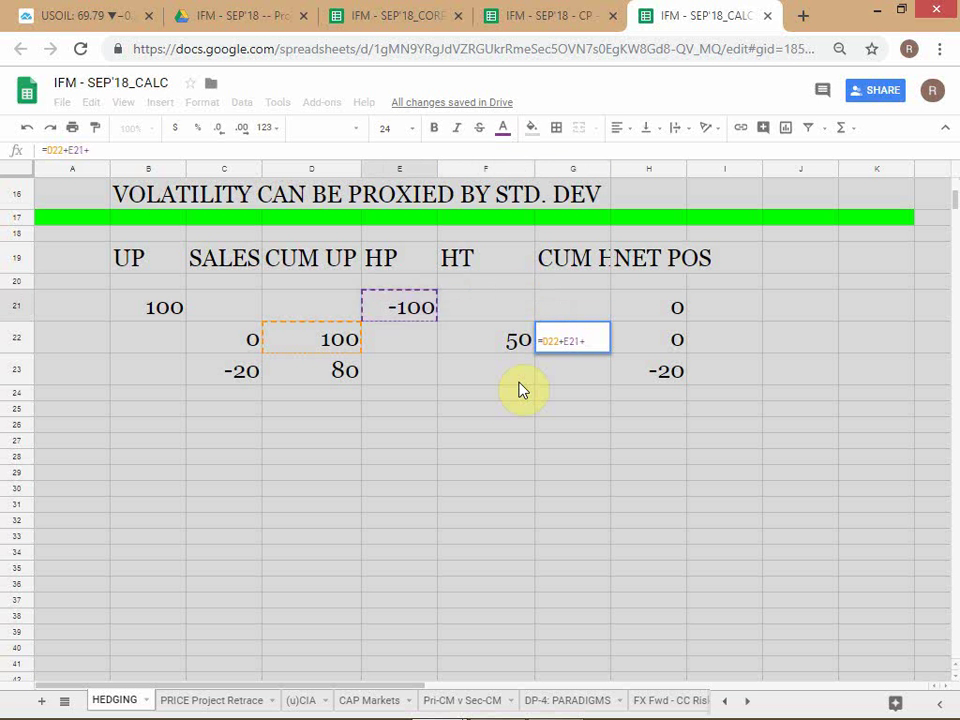
key(Left)
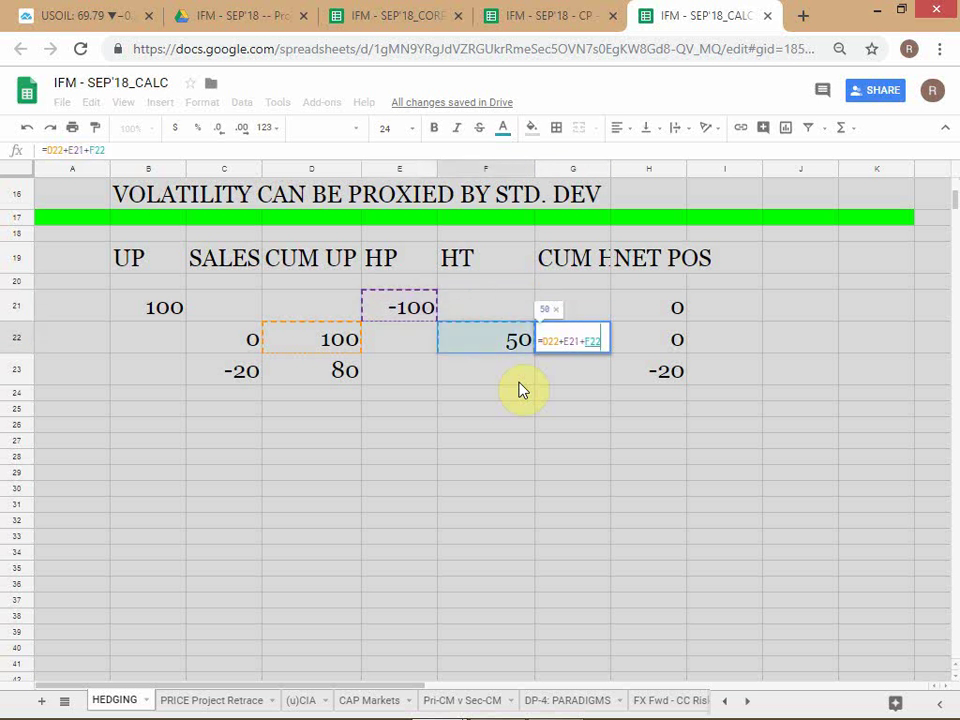
key(Return)
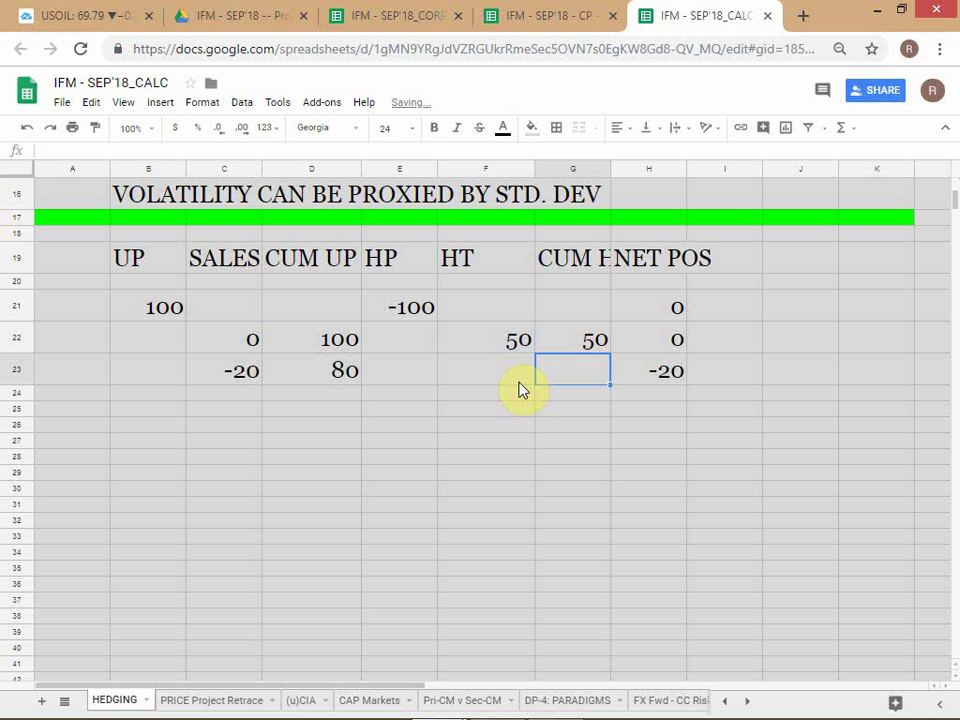
Step: Widen column G so that the CUM HP heading fits in full
key(Up)
key(Up)
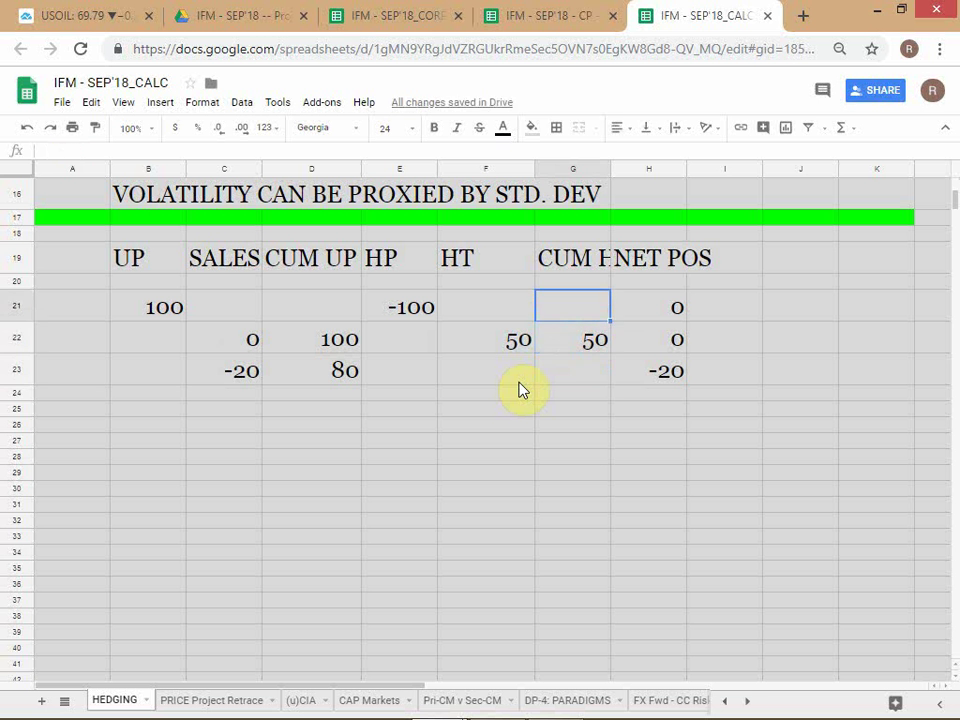
key(Down)
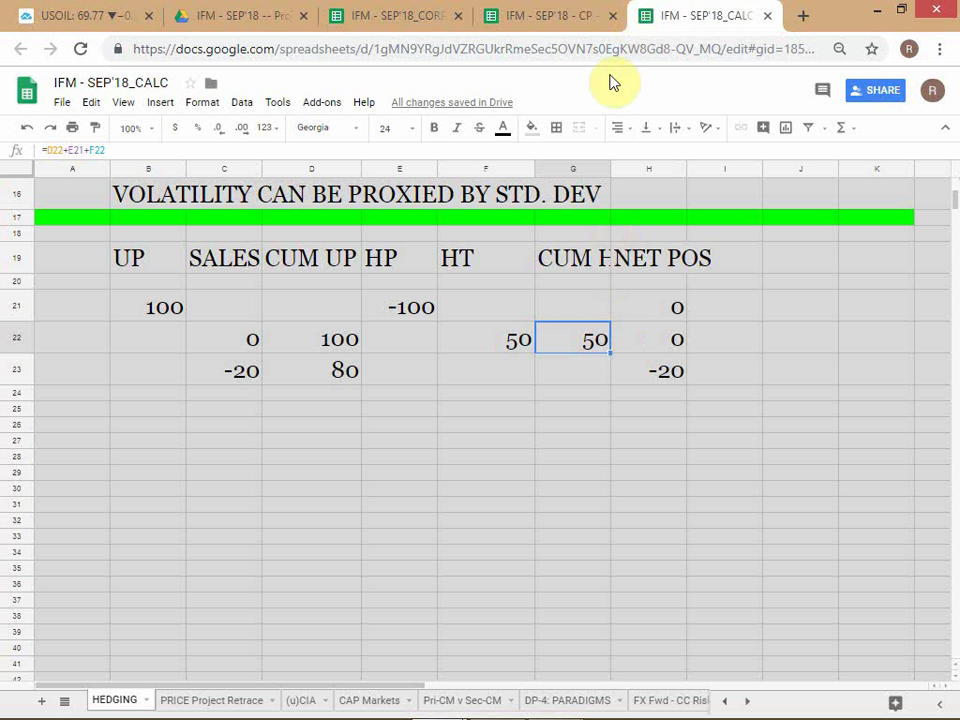
drag(609, 167, 629, 169)
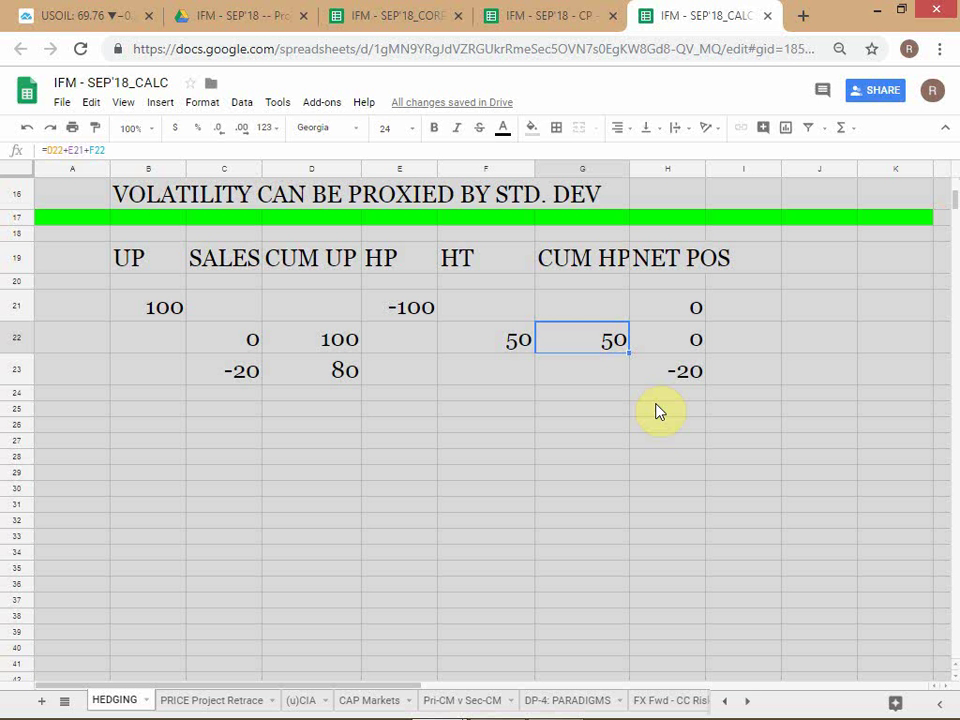
Step: Remove the D22 reference from the CUM HP formula in G22, making it =E21+F22
key(F2)
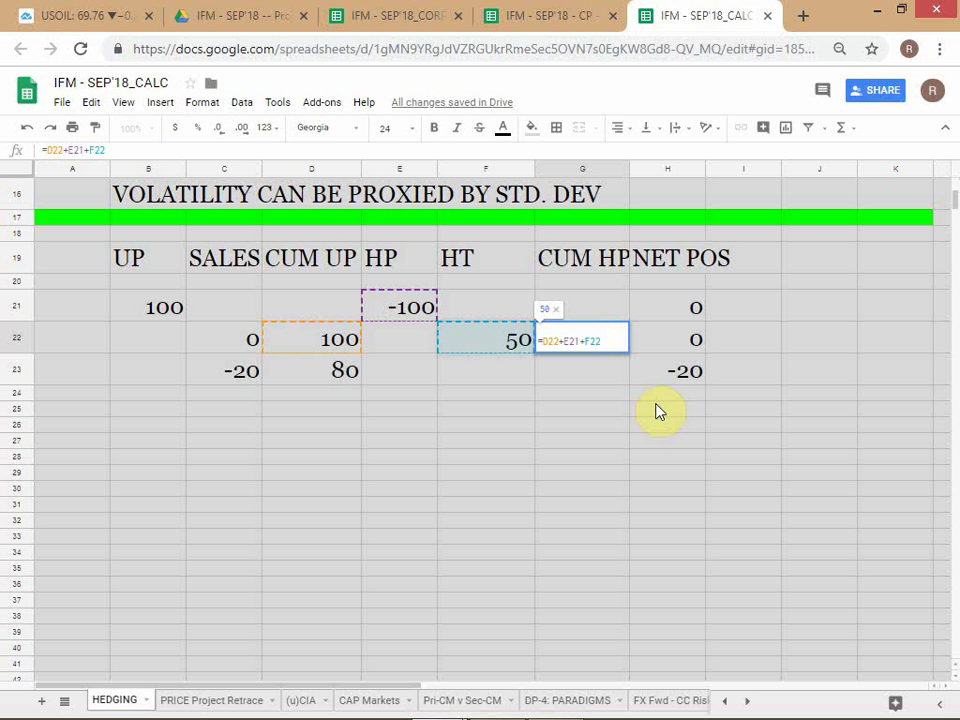
key(Home)
key(Right)
key(shift+Right)
key(shift+Right)
key(shift+Right)
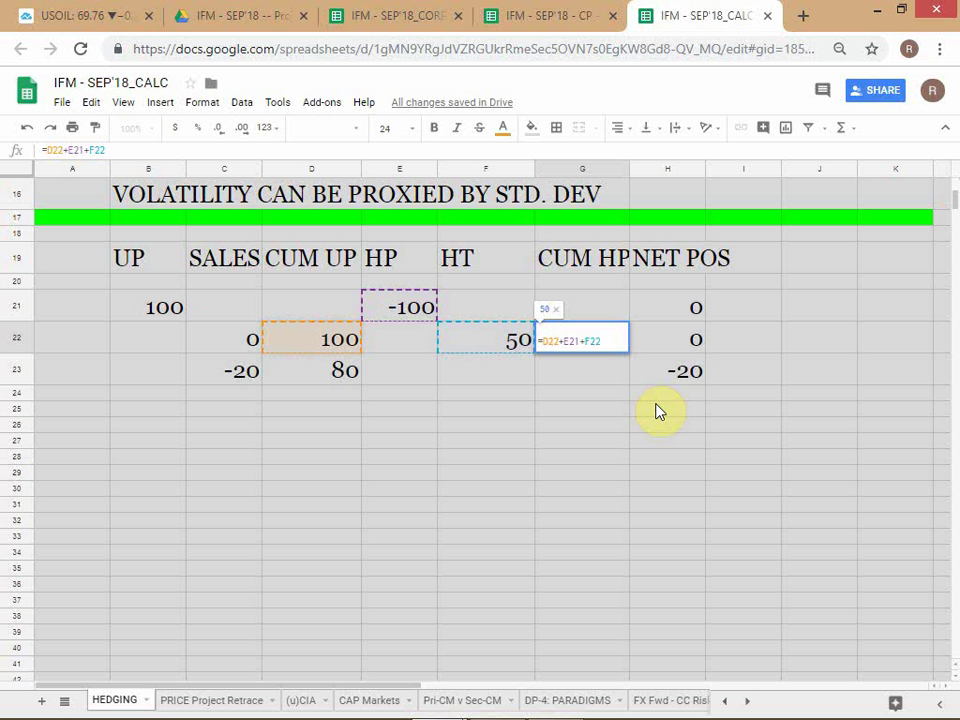
key(BackSpace)
key(Delete)
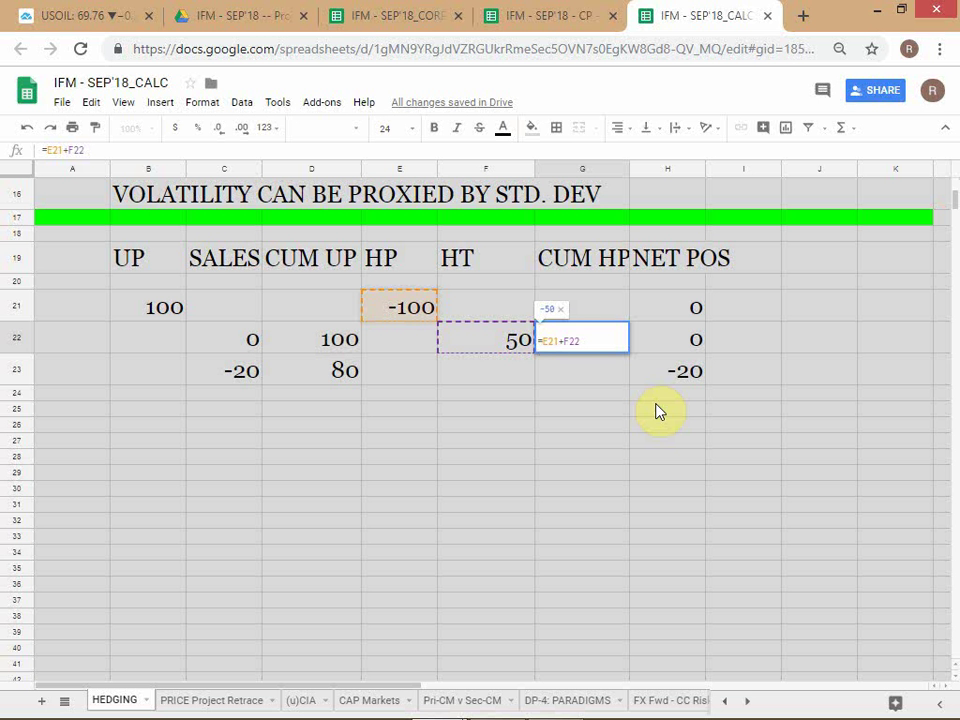
key(Return)
key(Up)
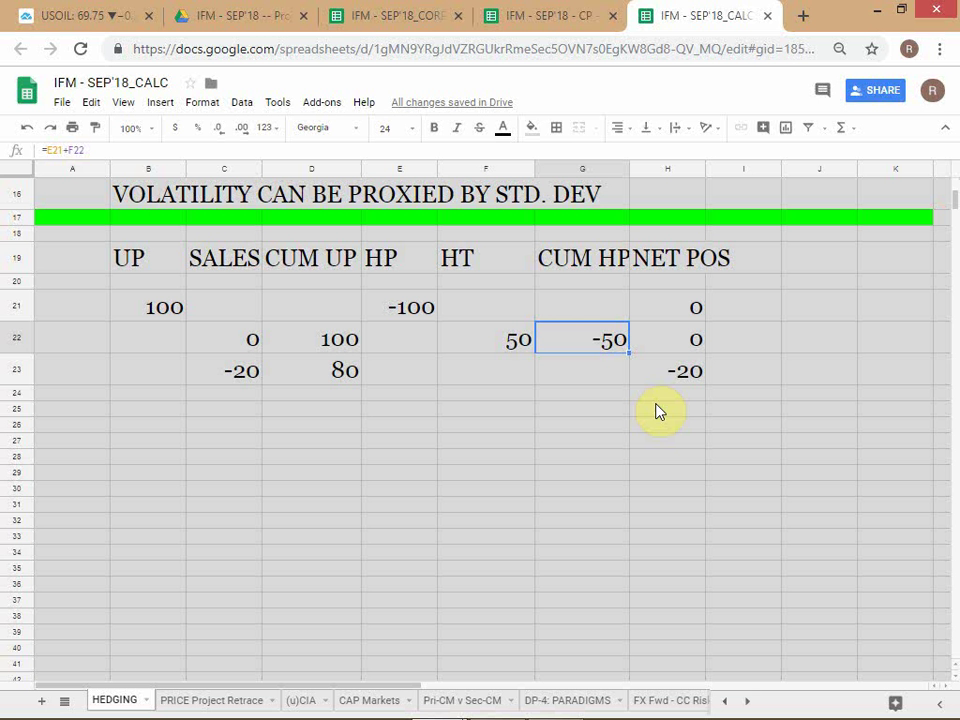
Step: Replace the net position formula in H22 with the sum of cumulative hedge and underlying positions, +G22+D22
key(Right)
text(+)
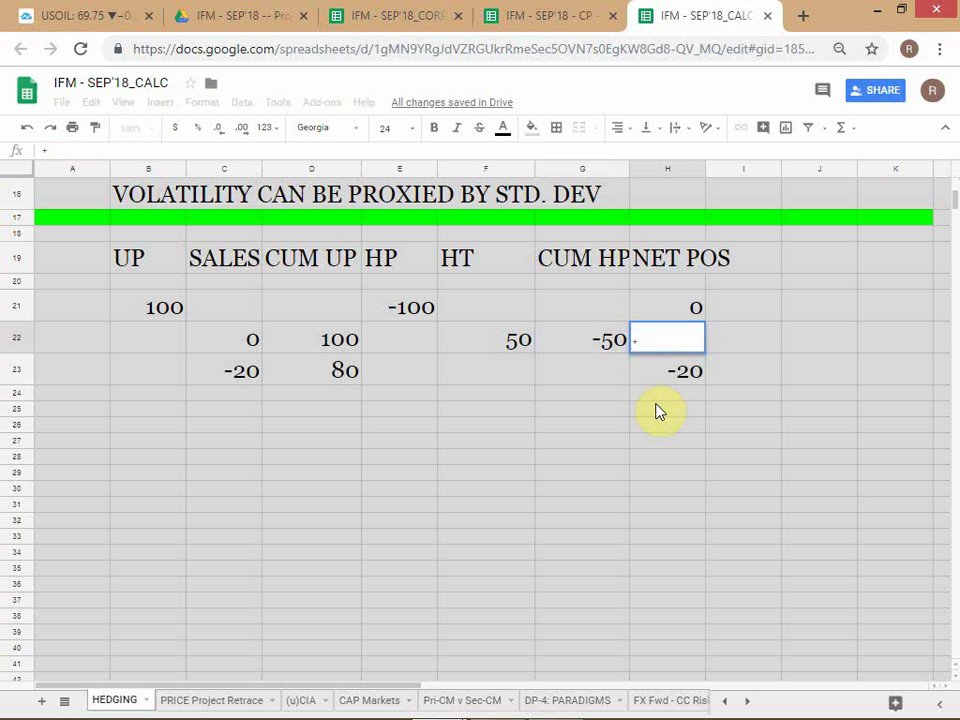
key(Left)
text(+)
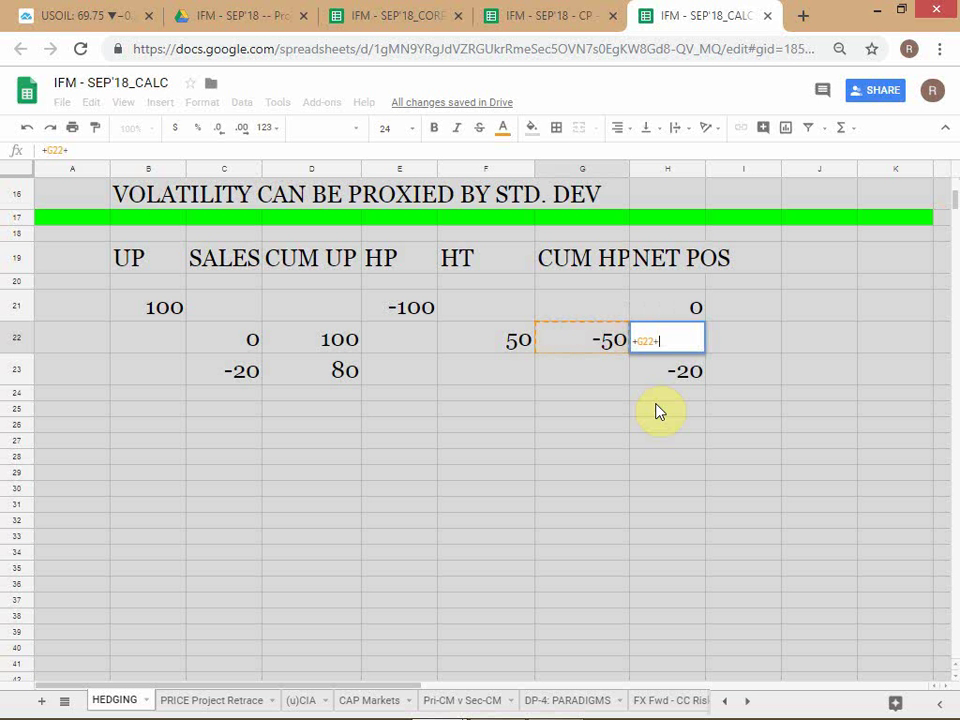
key(Left)
key(Left)
key(Left)
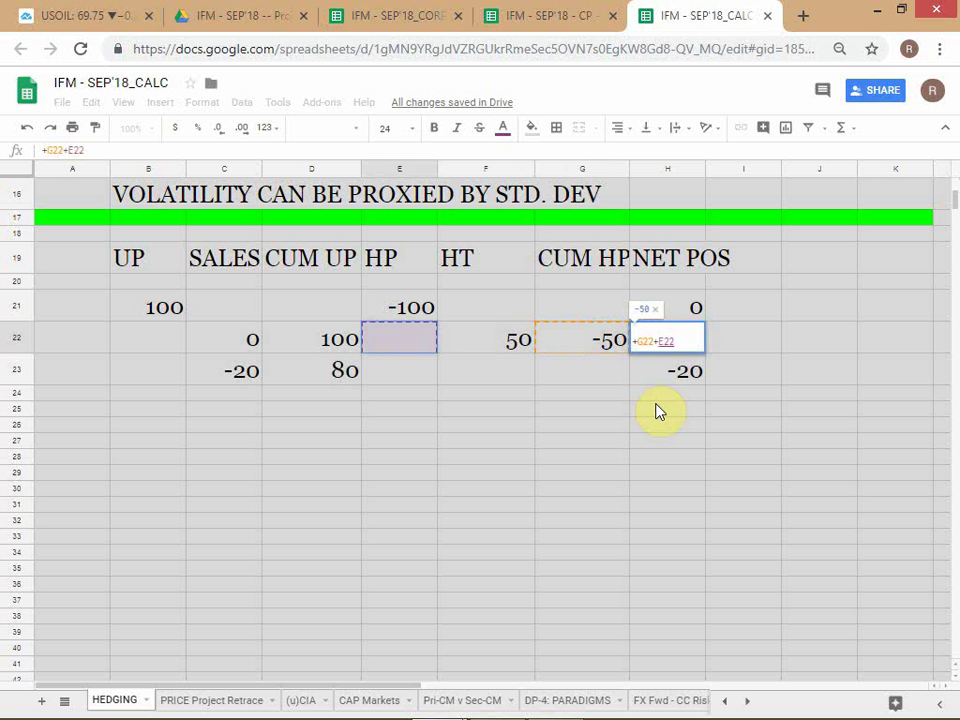
key(Left)
key(Up)
key(Left)
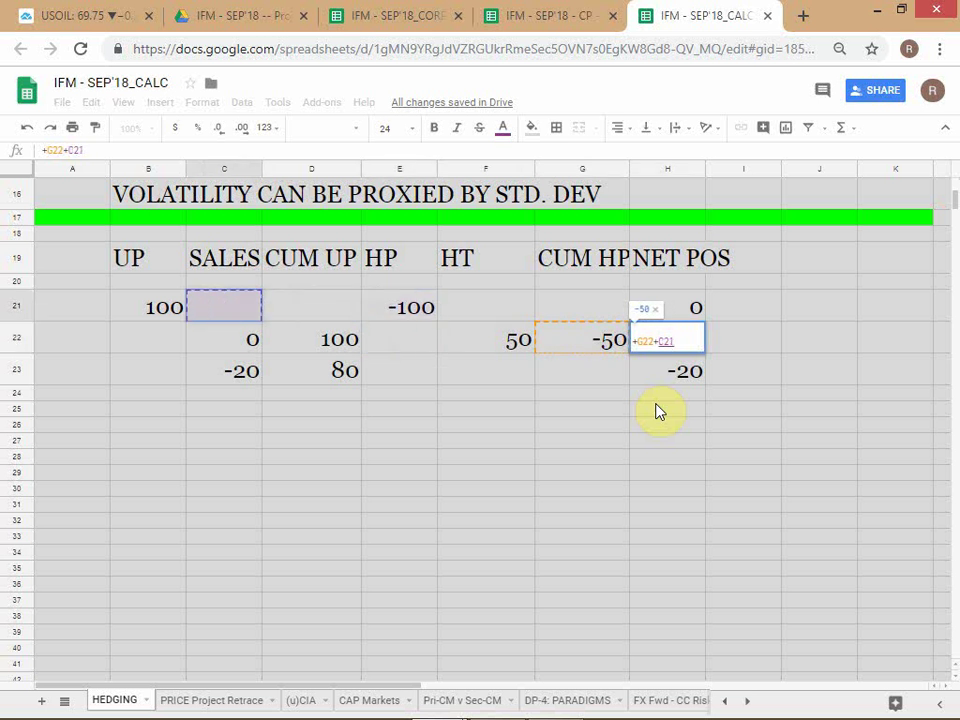
key(Down)
key(Right)
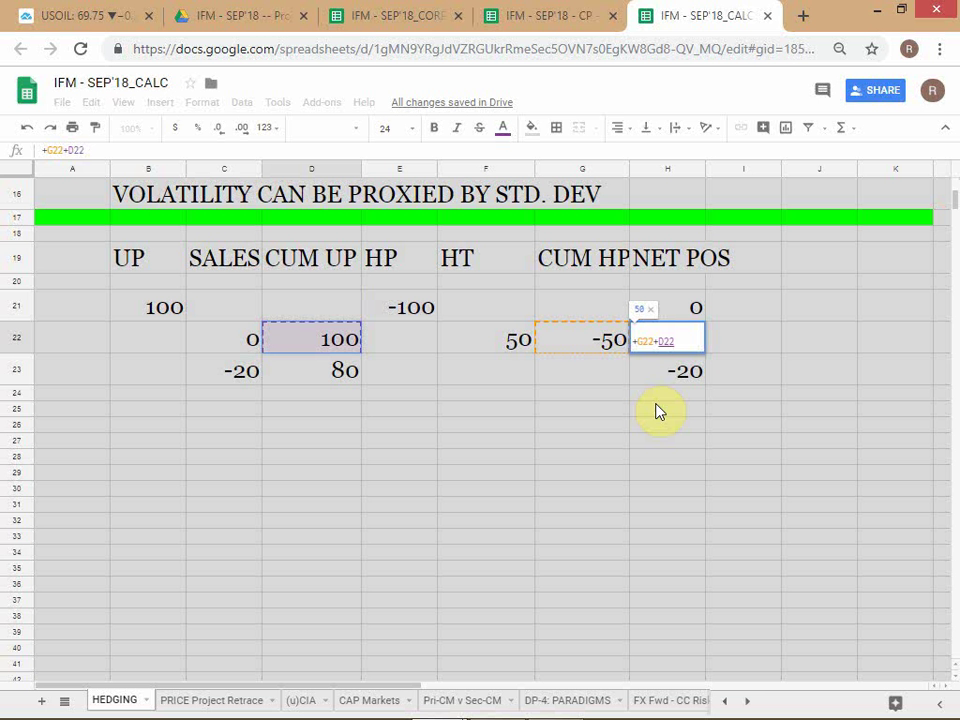
key(Return)
key(Up)
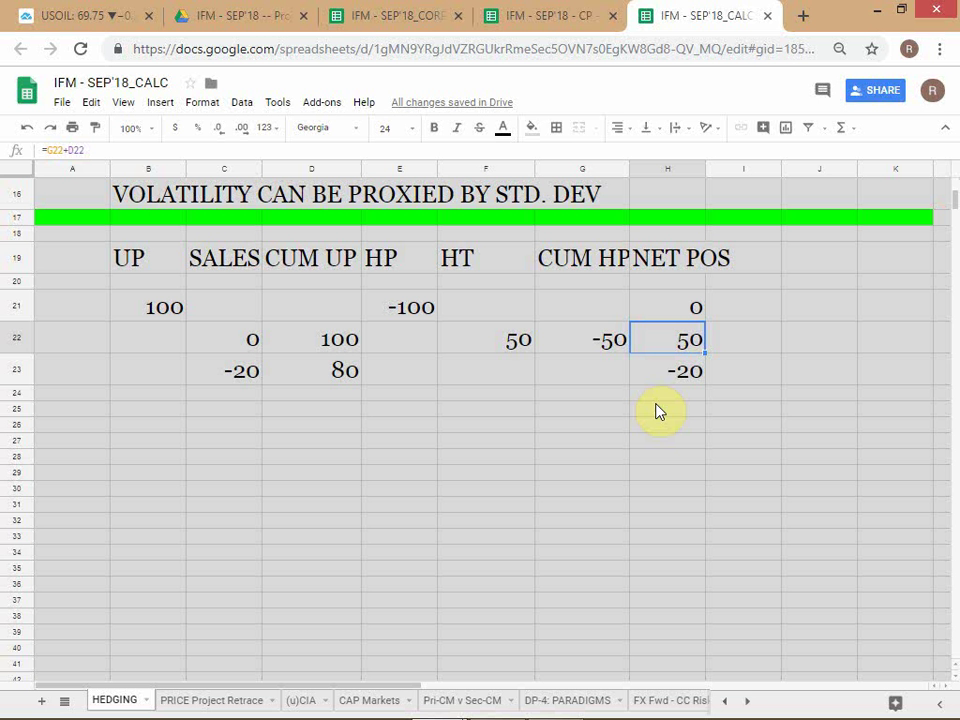
Step: Switch to Google Drive in the other browser window and open the Magma Resources case's technical note on risk management at the corporate treasury
key(alt+Tab)
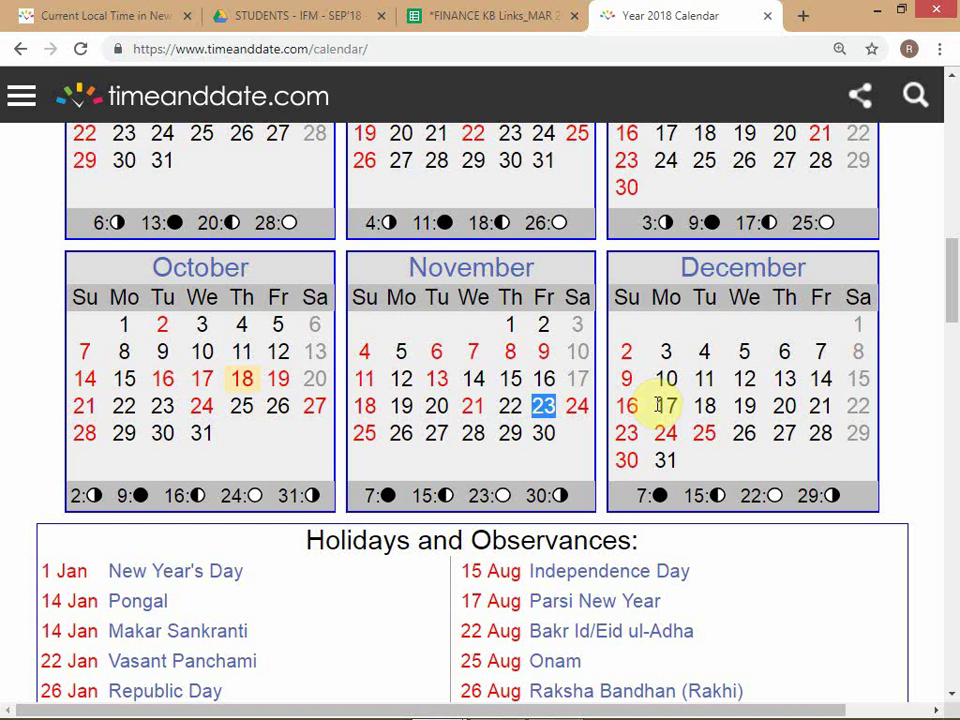
click(300, 18)
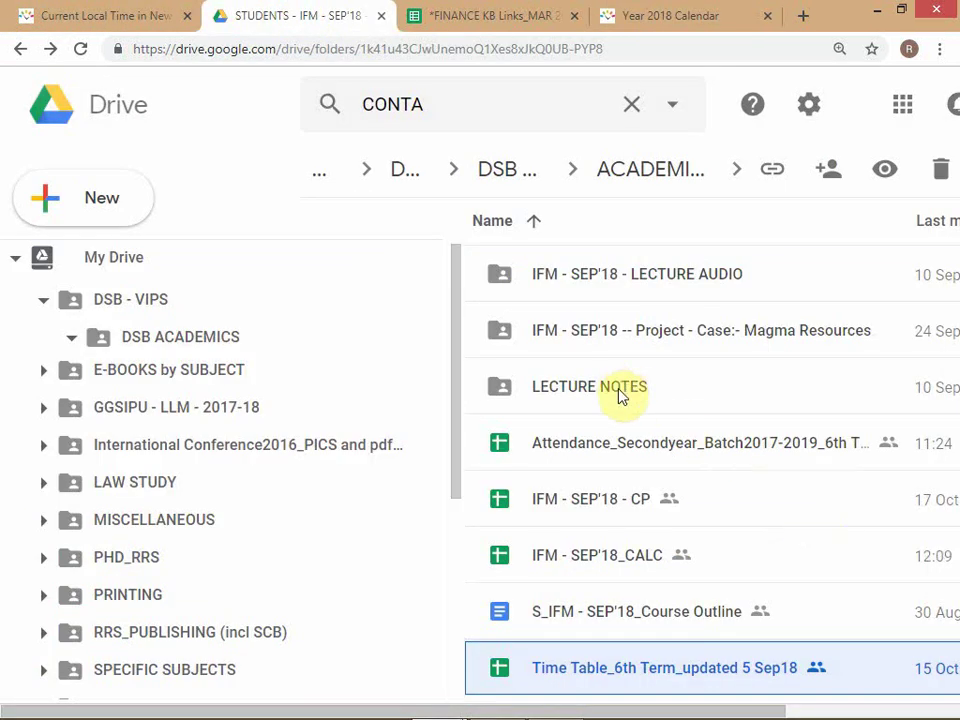
click(628, 344)
double_click(628, 344)
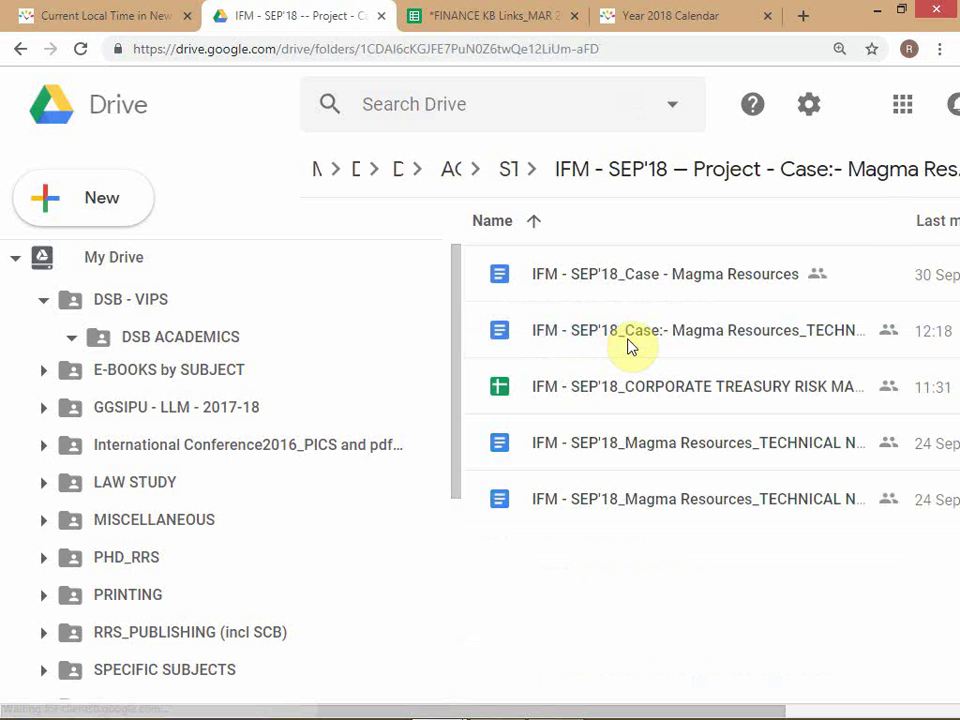
click(645, 343)
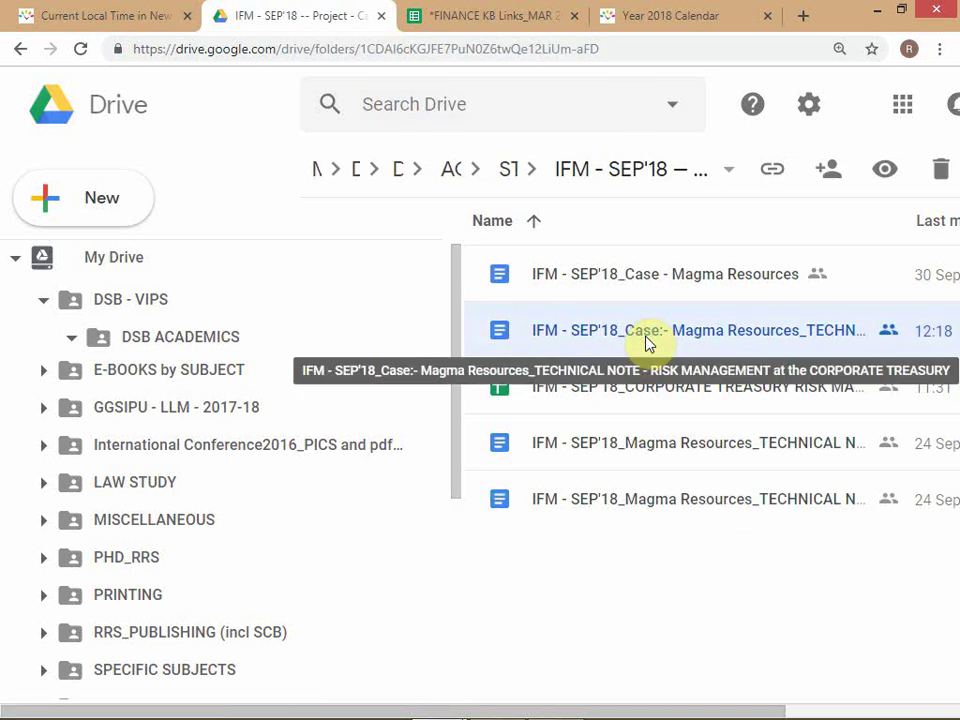
double_click(645, 343)
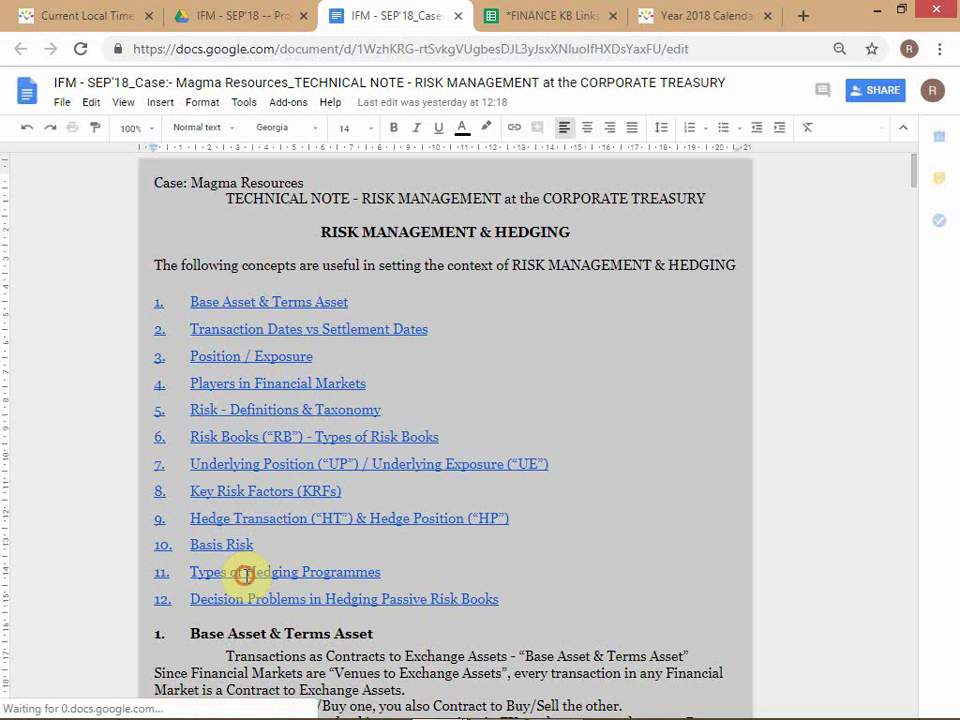
Step: Follow the contents link to section 12, Decision Problems in Hedging Passive Risk Books
click(247, 576)
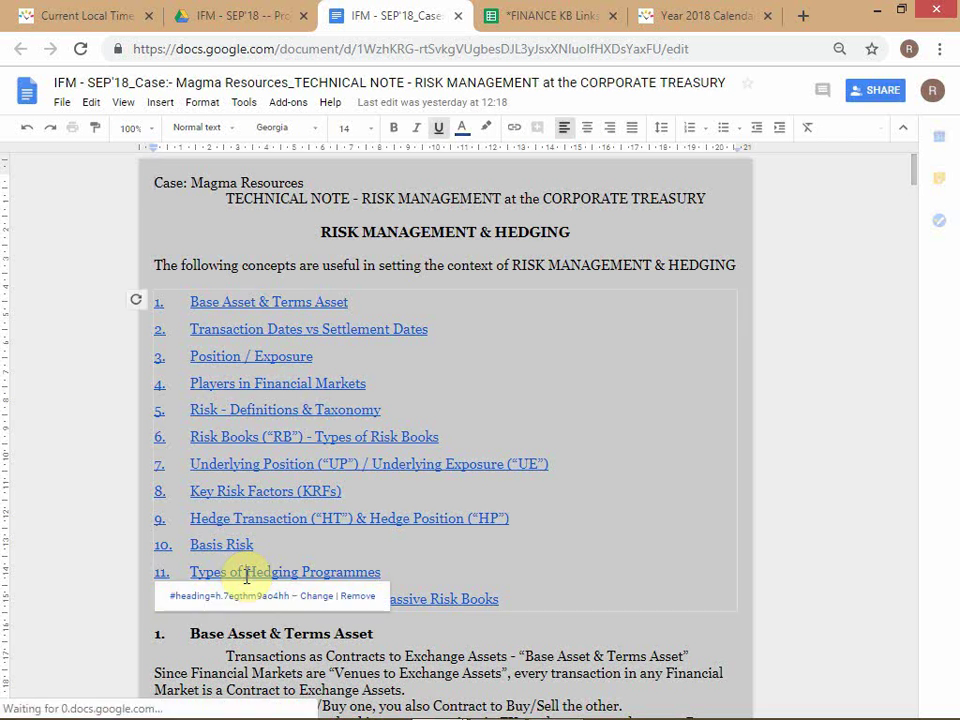
click(462, 558)
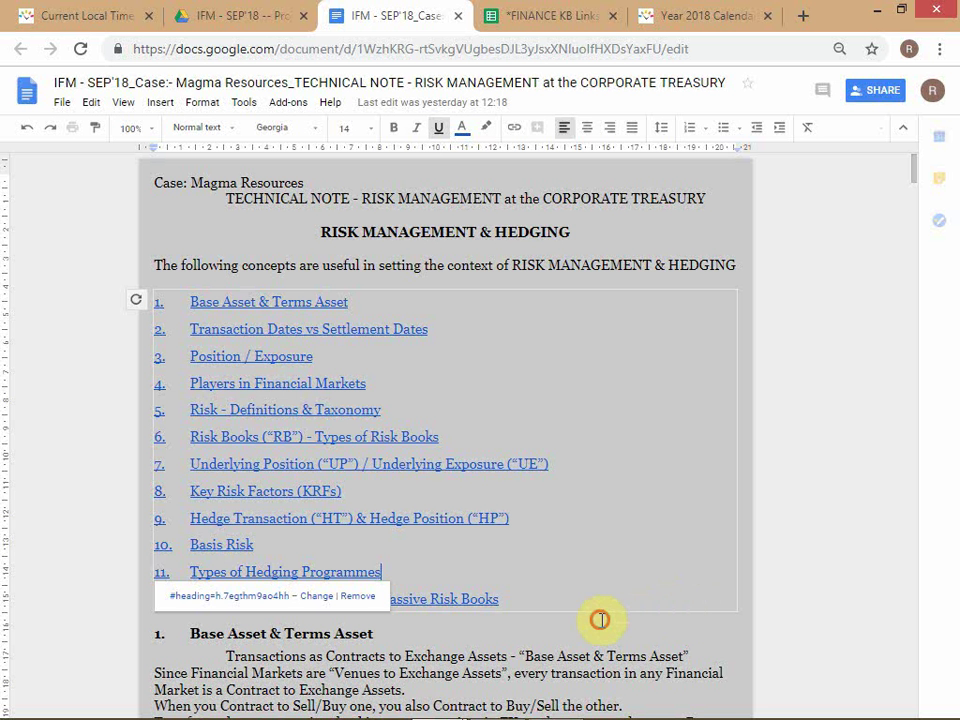
key(Down)
key(Down)
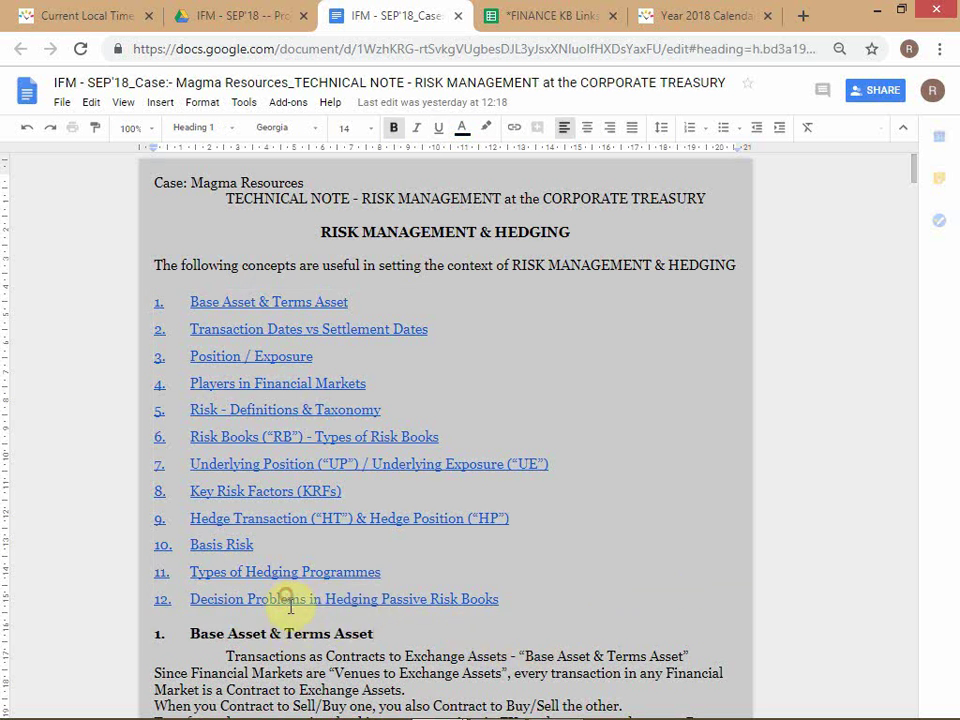
click(290, 612)
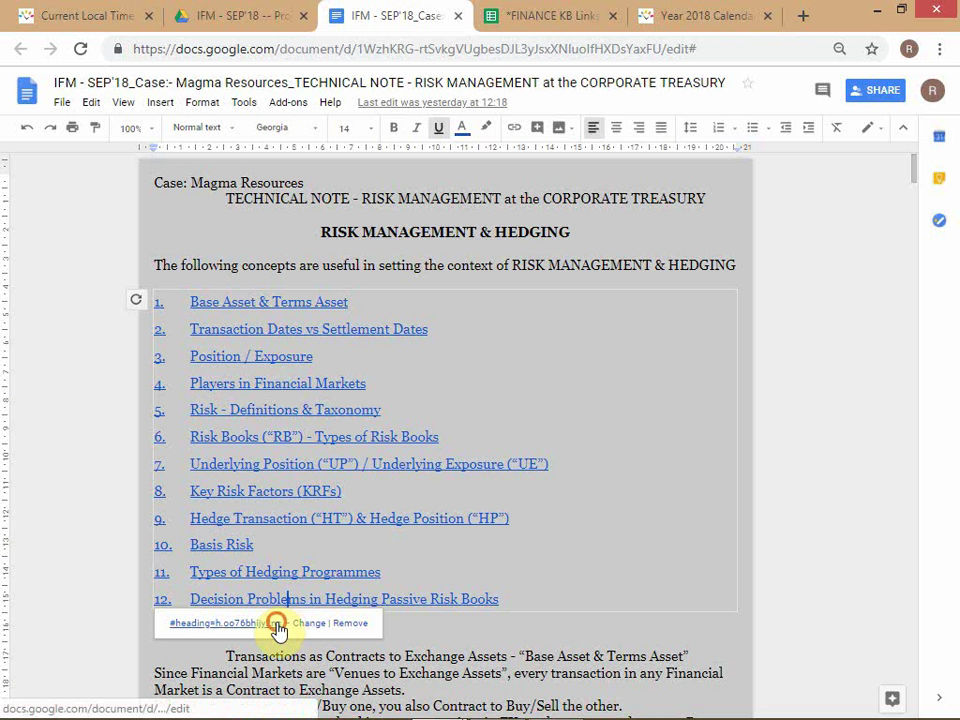
click(279, 624)
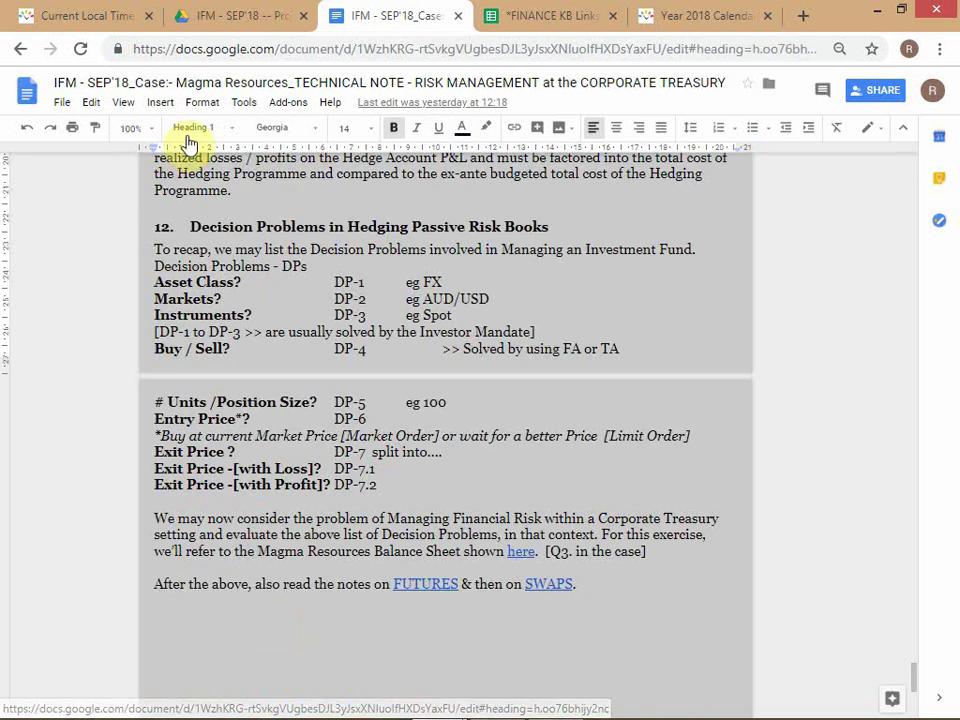
Step: Set the document zoom to 135% and look over the list of decision problems DP-1 to DP-7.2 in section 12
click(141, 131)
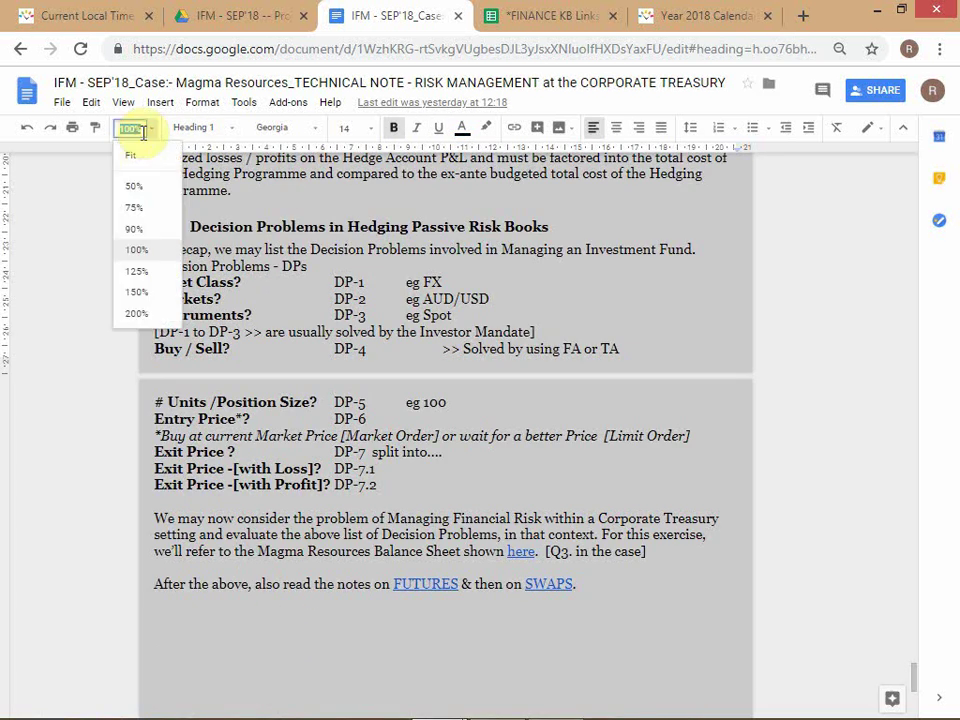
text(135)
key(Return)
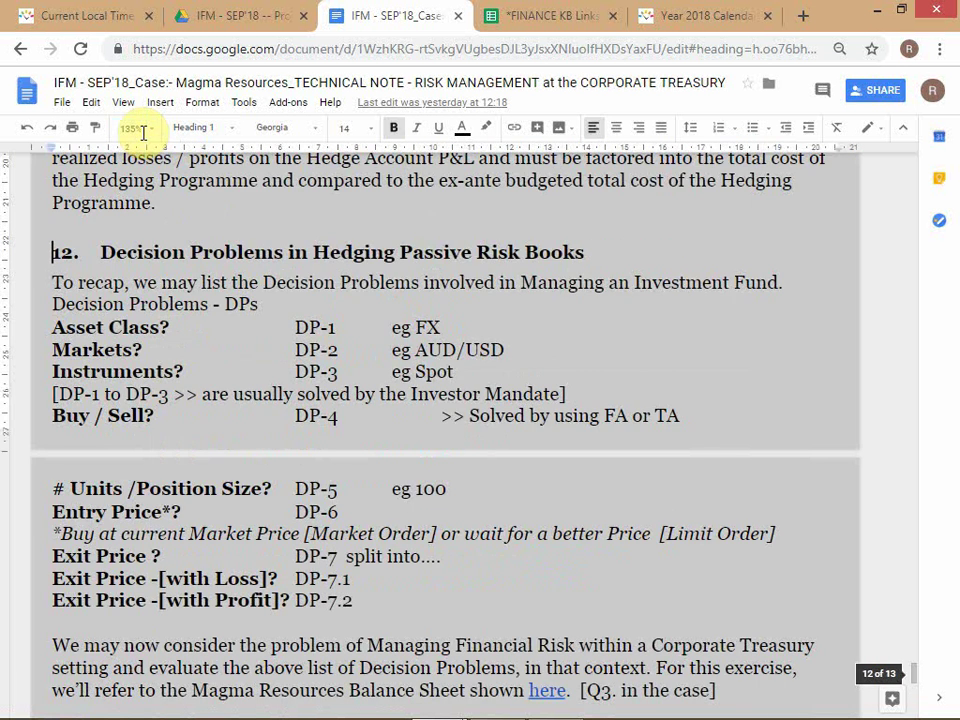
click(520, 350)
scroll(522, 351, down, 3)
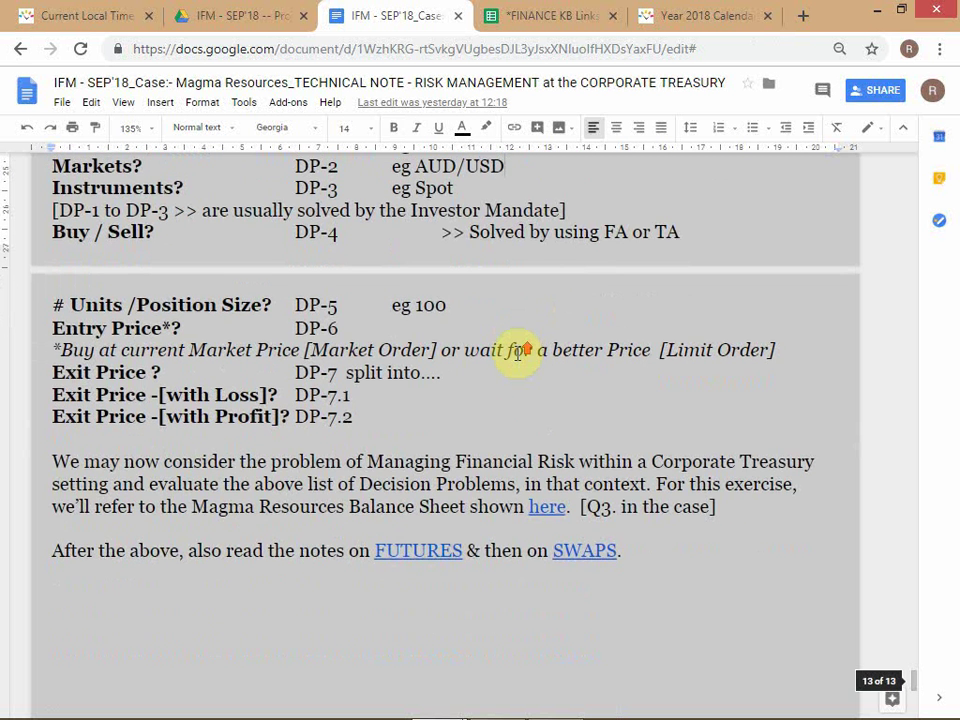
scroll(517, 356, up, 1)
scroll(517, 355, up, 2)
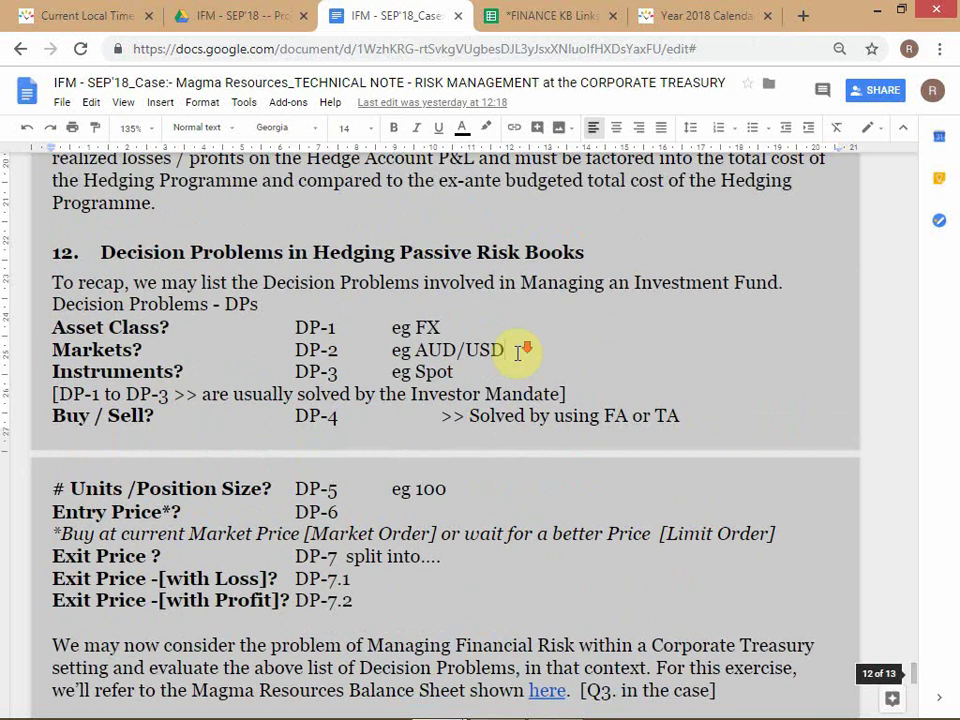
Step: Switch to the Google Sheets browser window and look over the project-end balance sheet in the Magma Resources balance sheet workbook
scroll(517, 353, down, 2)
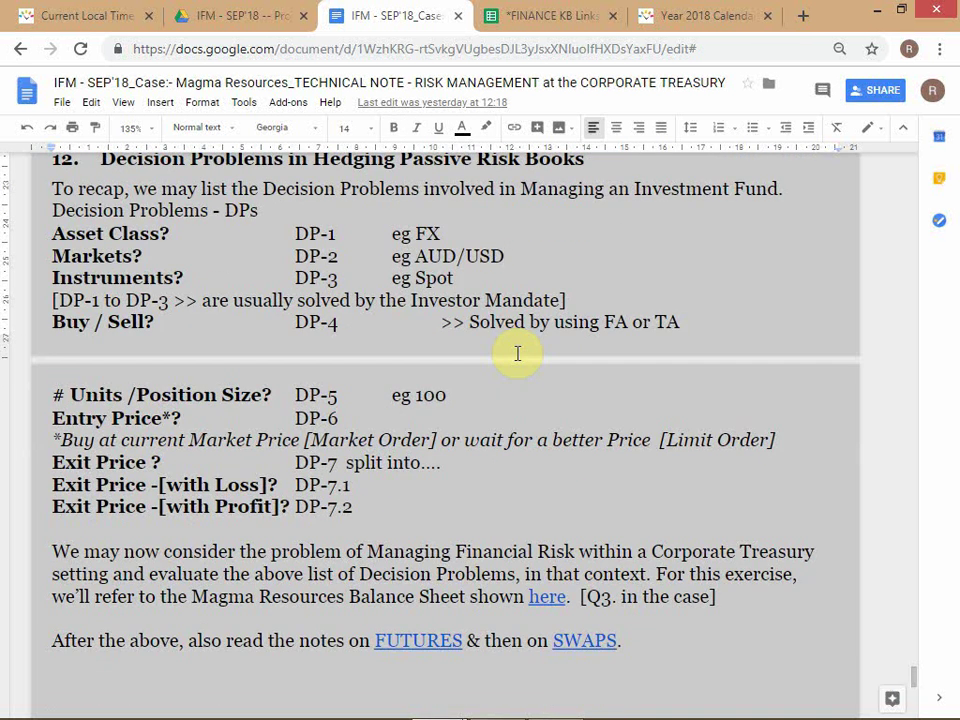
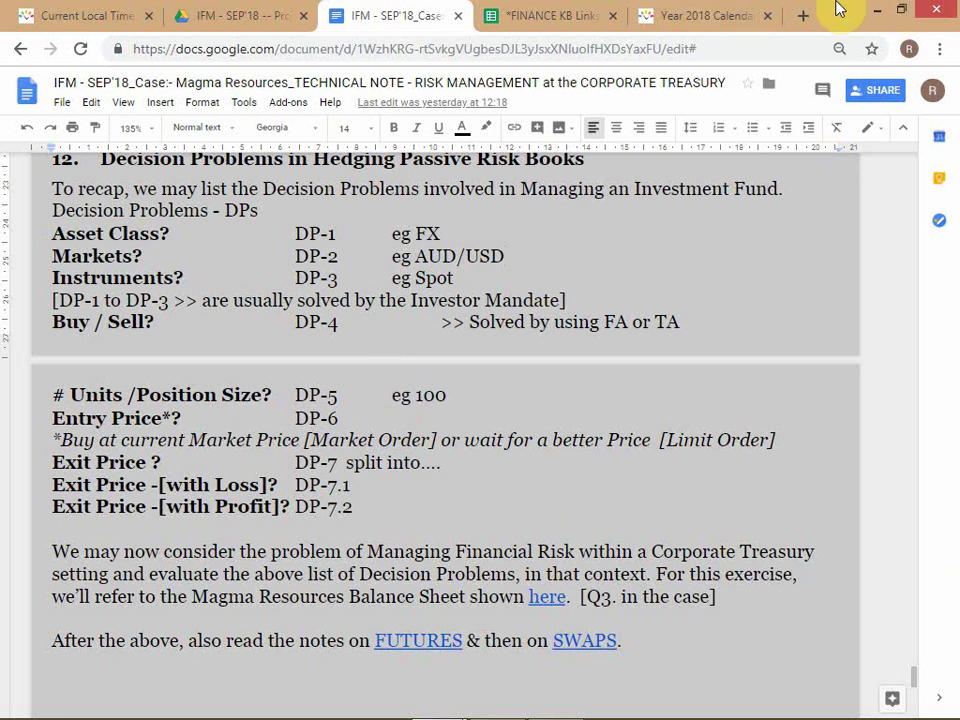
key(alt+Tab)
key(alt+Tab)
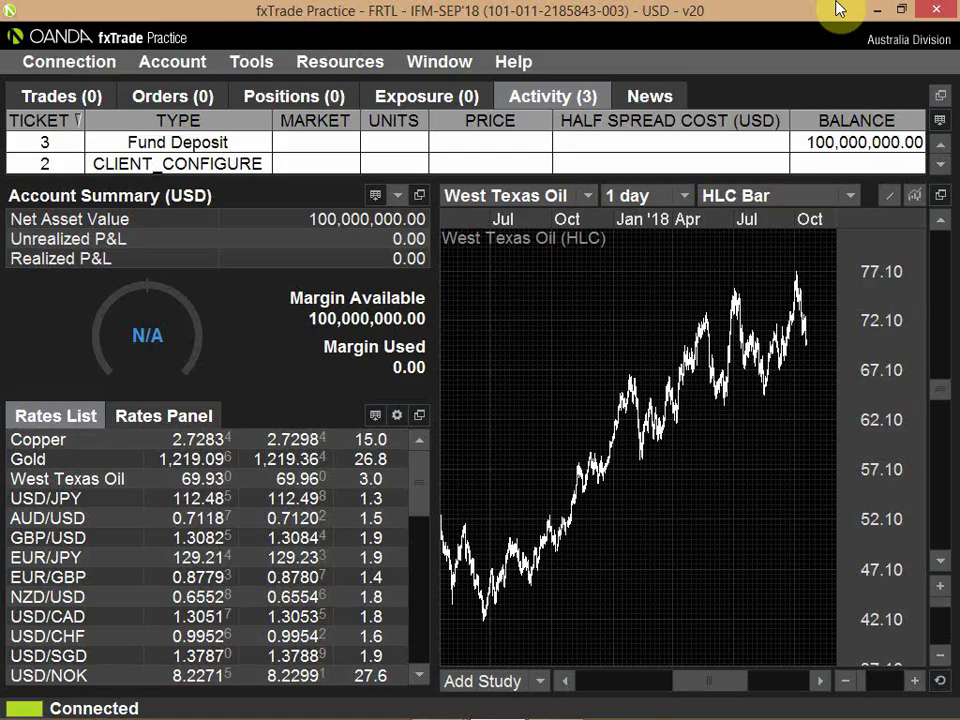
key(alt+Tab)
key(alt+Tab)
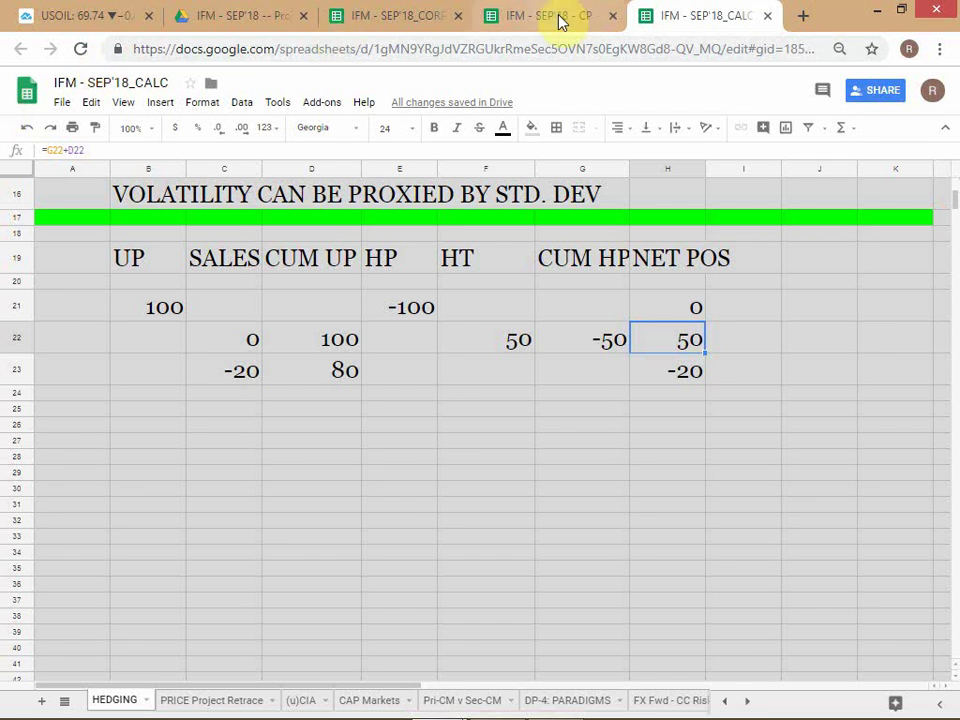
click(407, 22)
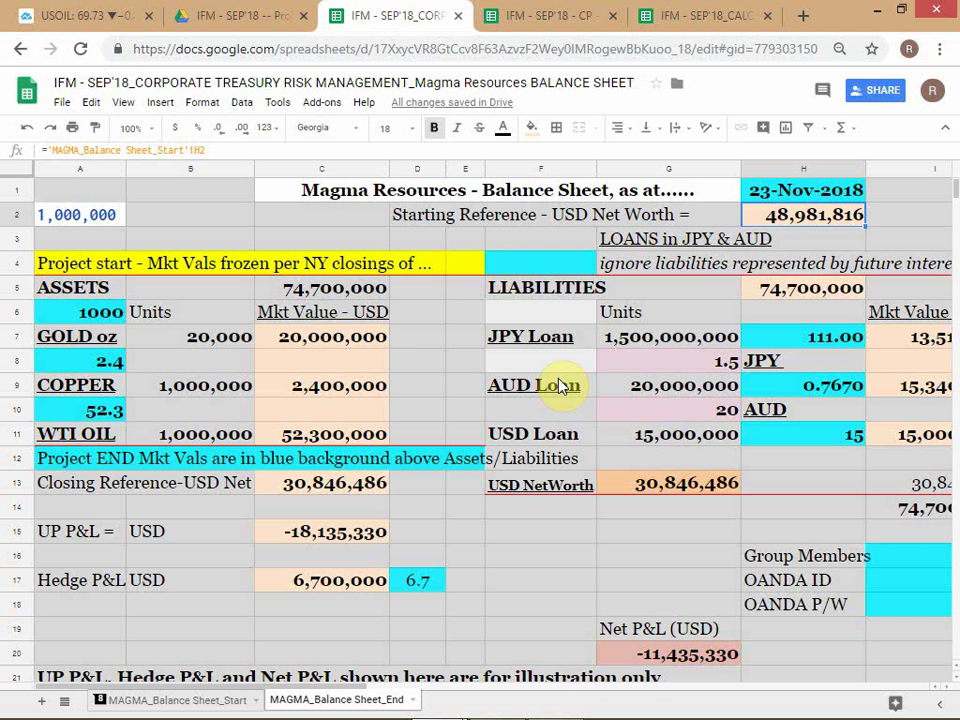
Step: Return to the technical note in the other browser window and review the decision problems list in section 12
key(alt+Tab)
key(alt+Tab)
key(Tab)
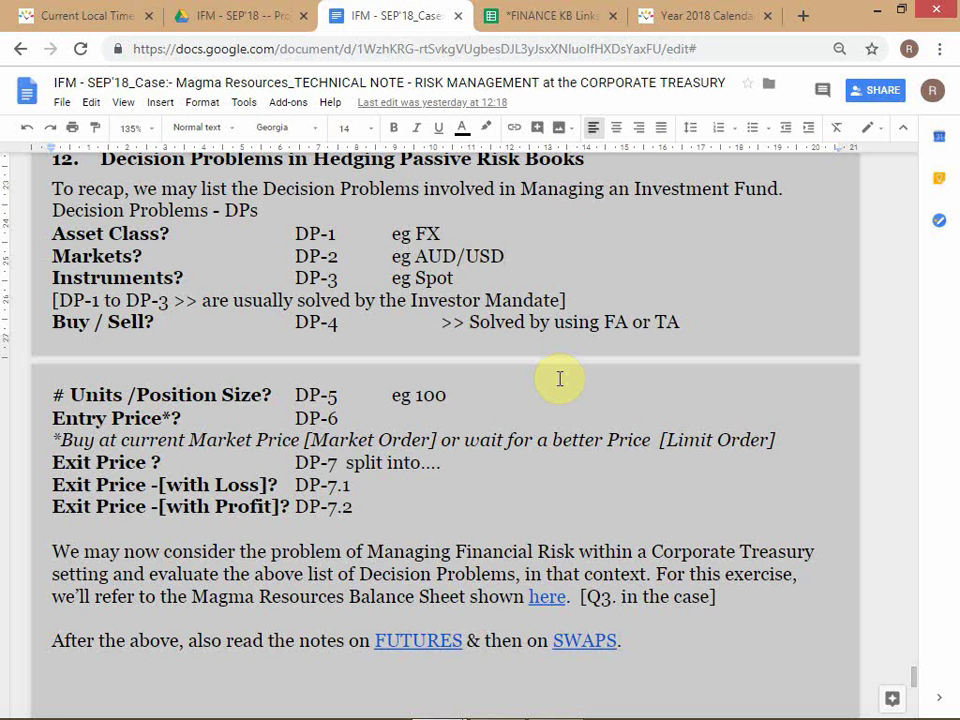
key(Down)
key(Down)
key(Down)
key(End)
Step: Alternate between OANDA fxTrade Practice and the technical note to relate the rates list and West Texas Oil chart to the decision problems, ending on the note
key(alt+Tab)
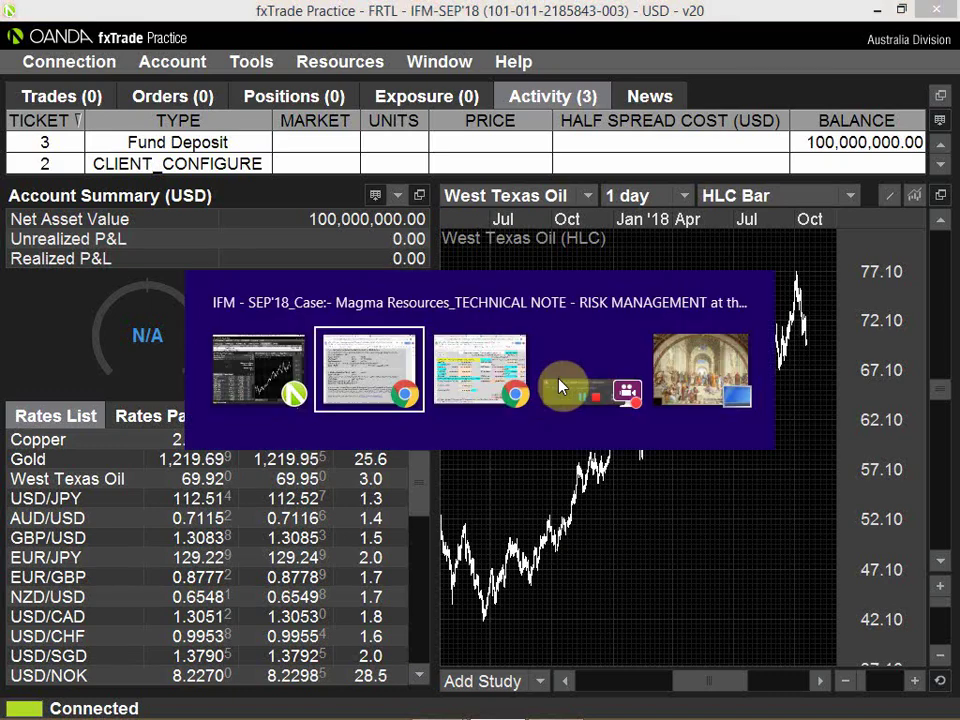
key(alt+Tab)
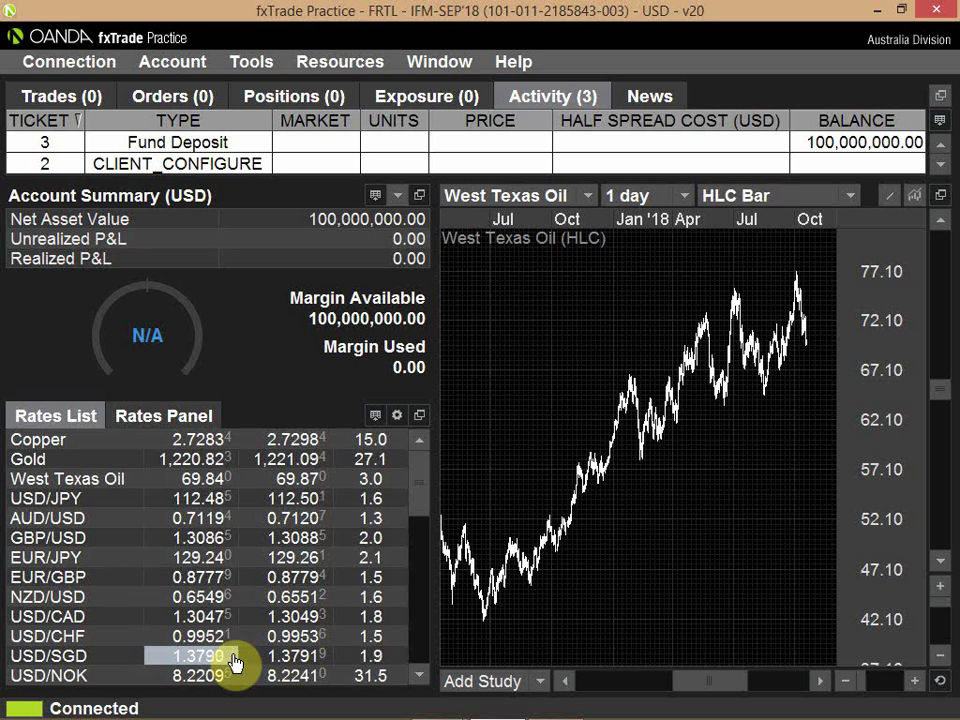
key(alt+Tab)
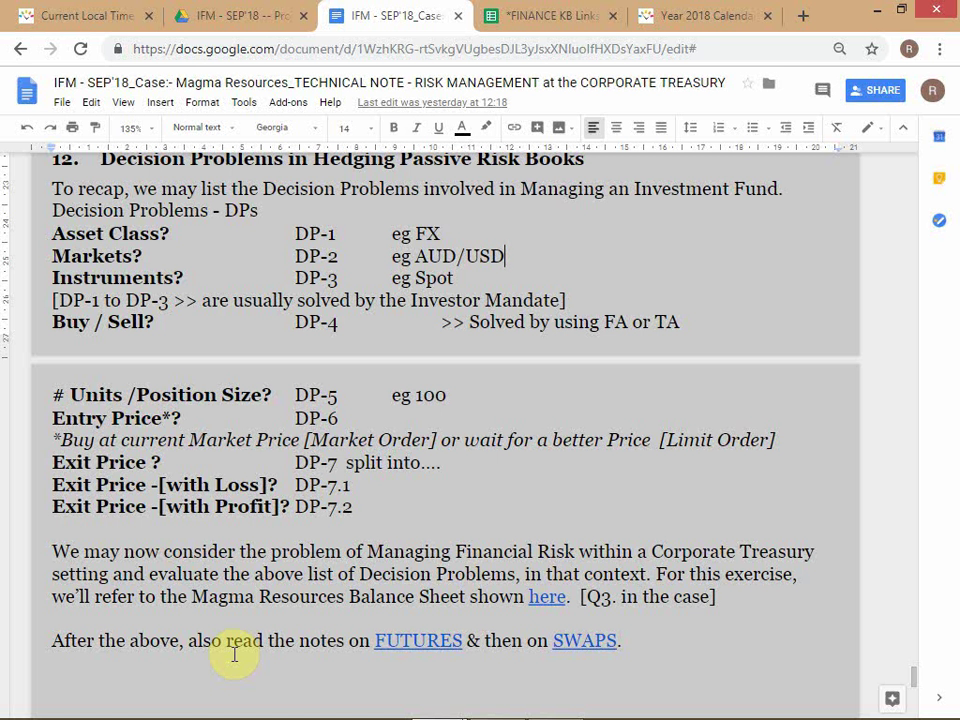
key(alt+Tab)
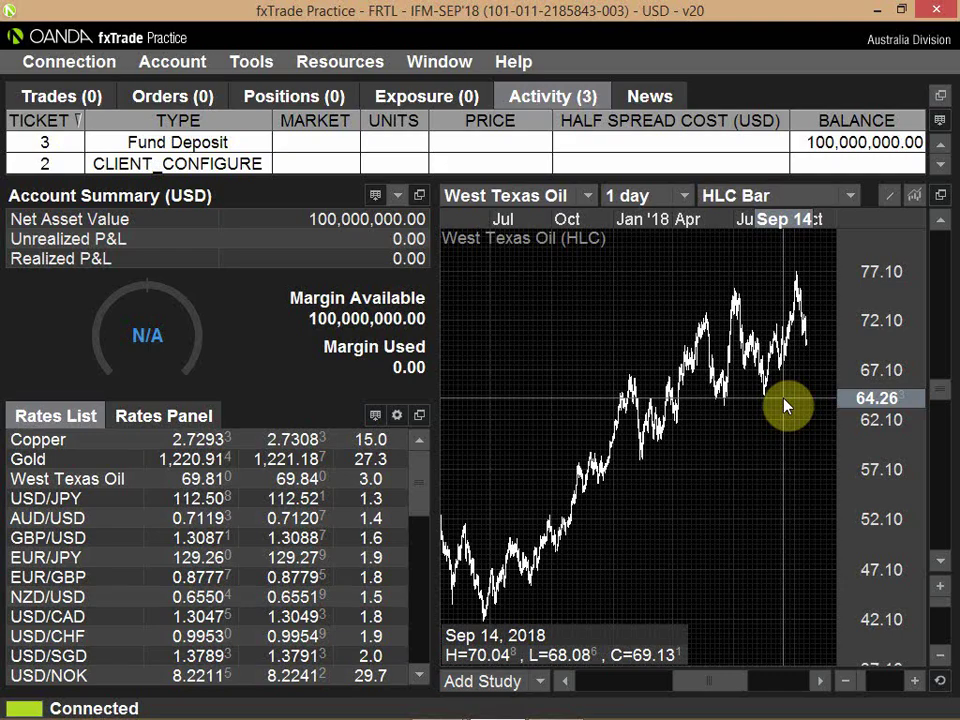
key(alt+Tab)
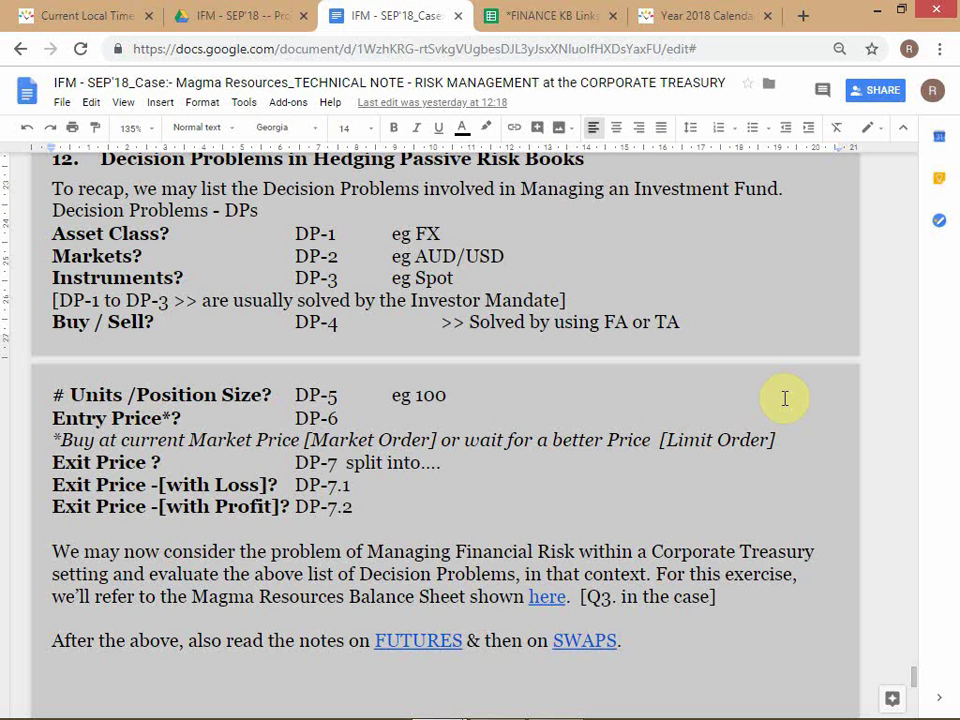
key(alt+Tab)
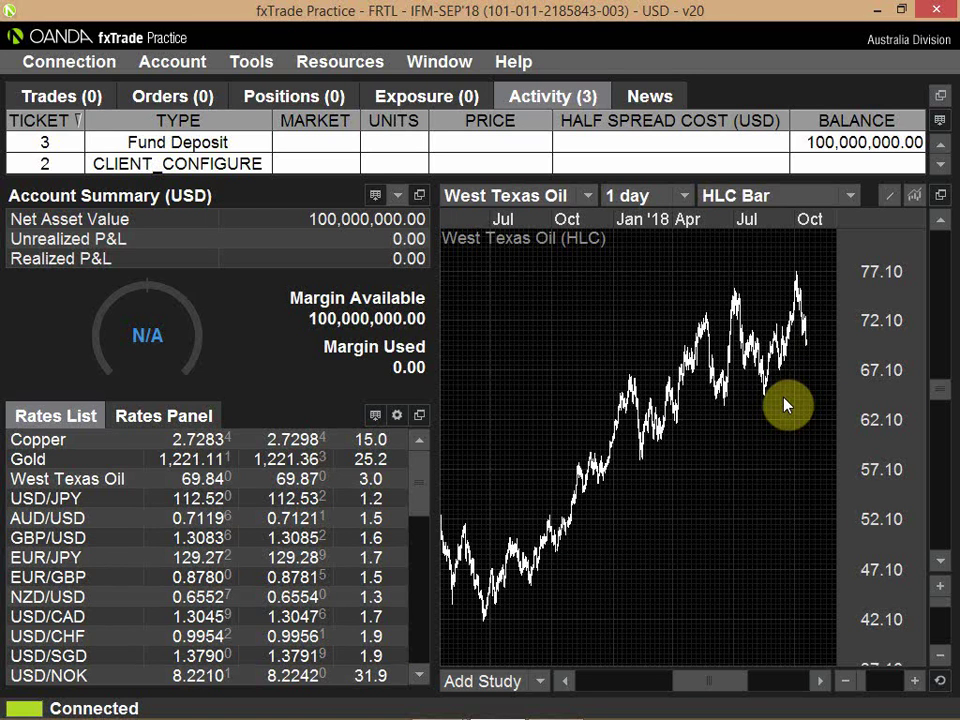
mouse_move(785, 405)
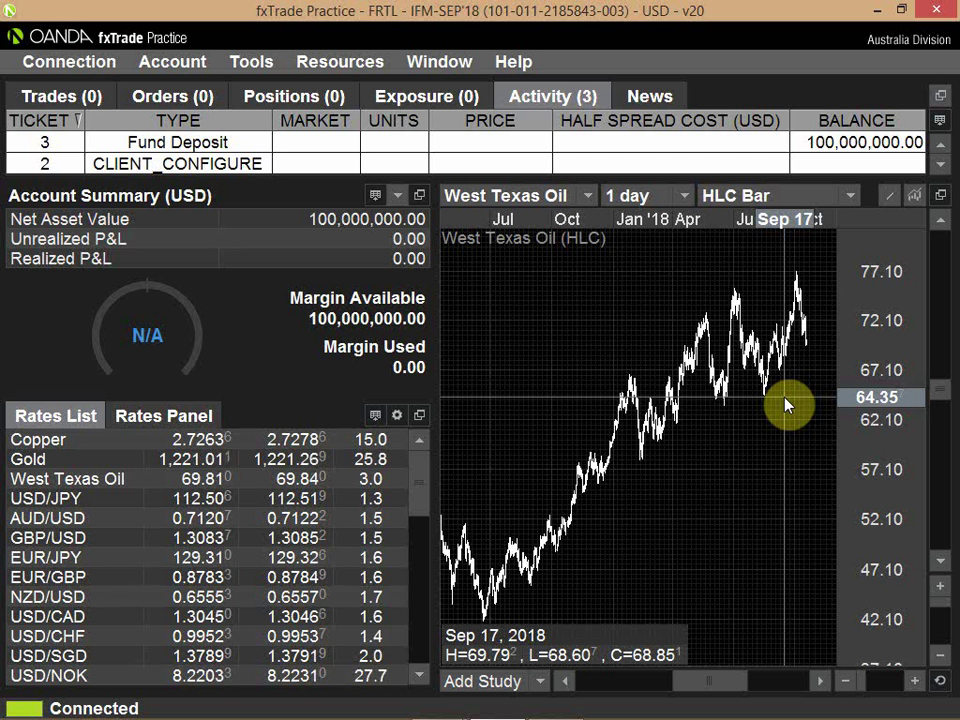
key(alt+Tab)
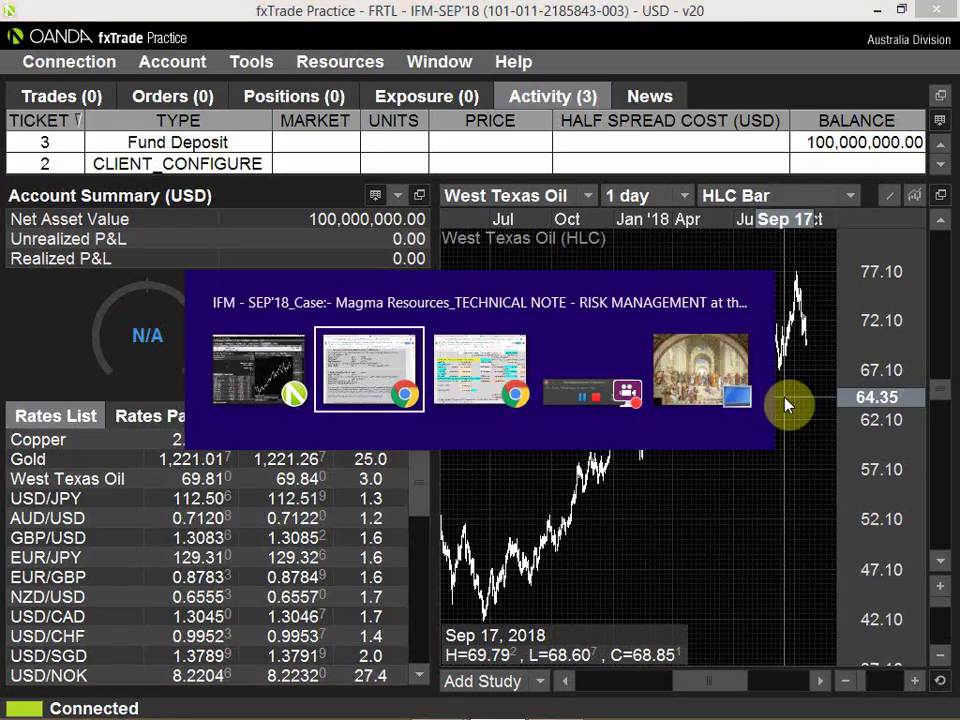
key(alt+Tab)
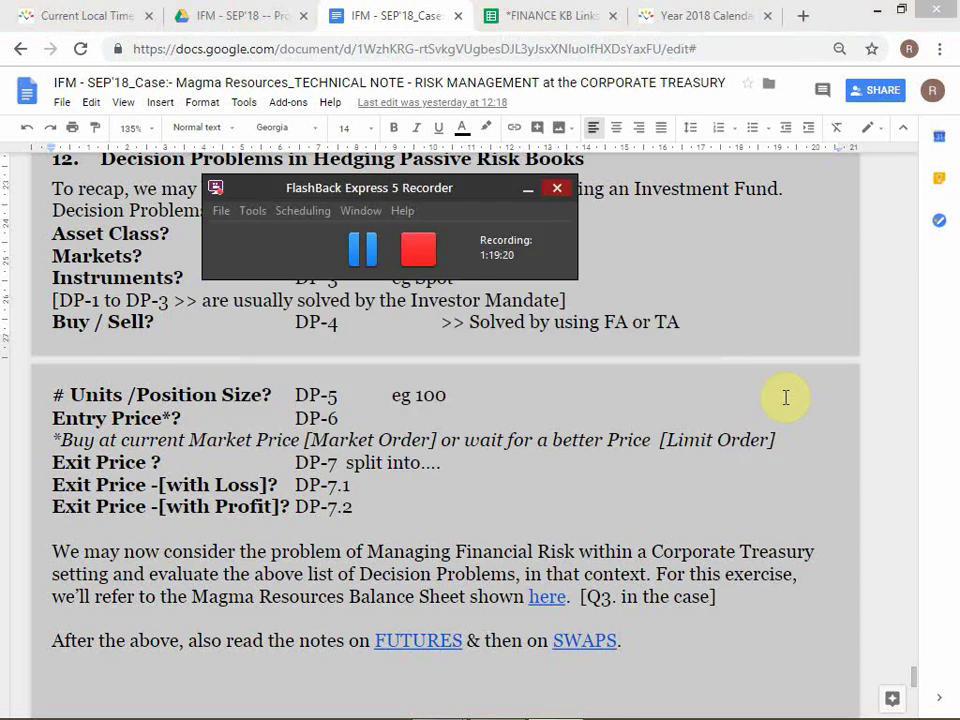